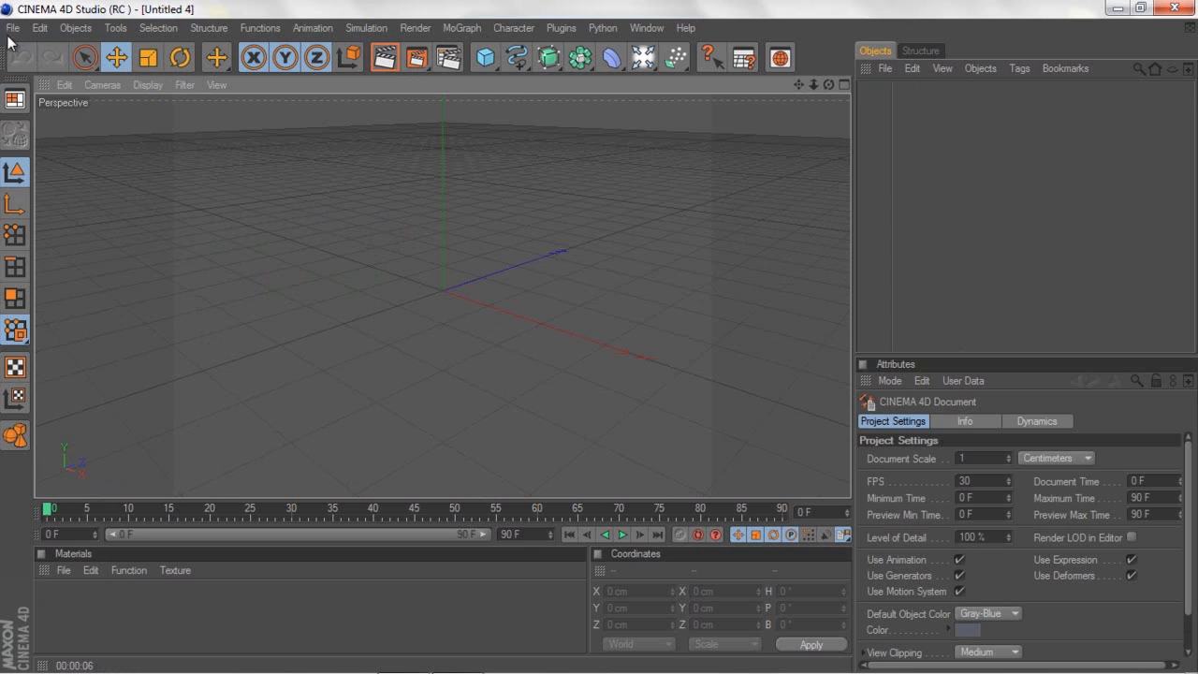
# Set the render output size to 1366 by 768 pixels in the render settings.
pyautogui.click(450, 58)
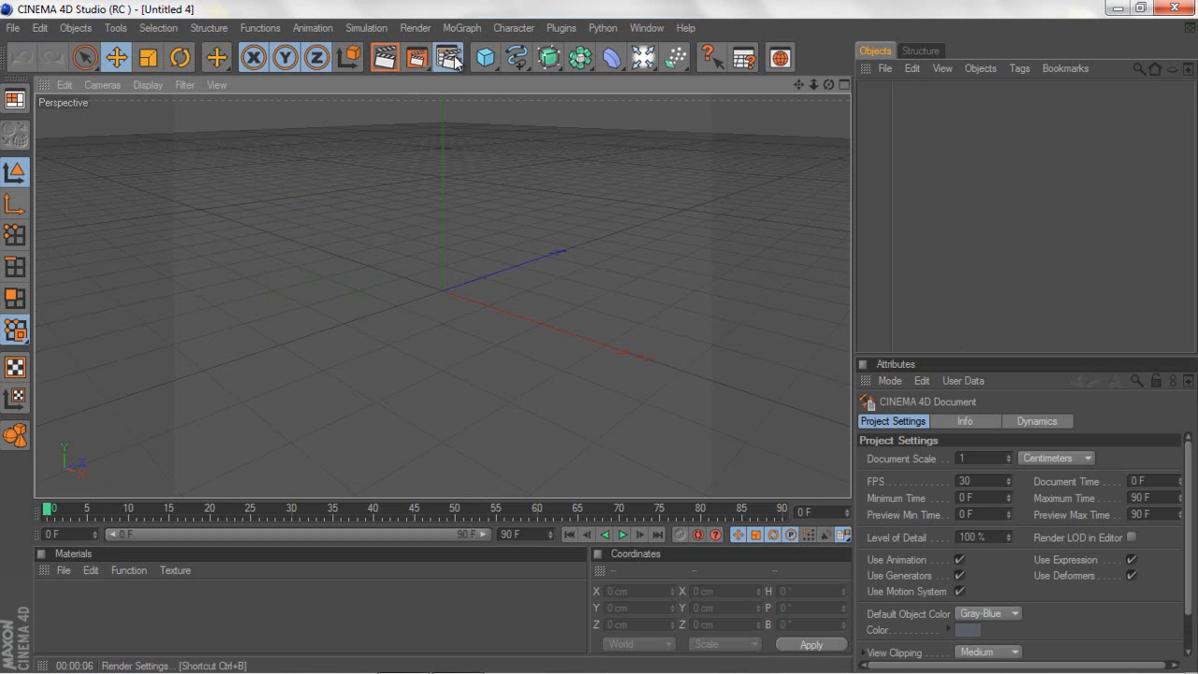
pyautogui.click(241, 83)
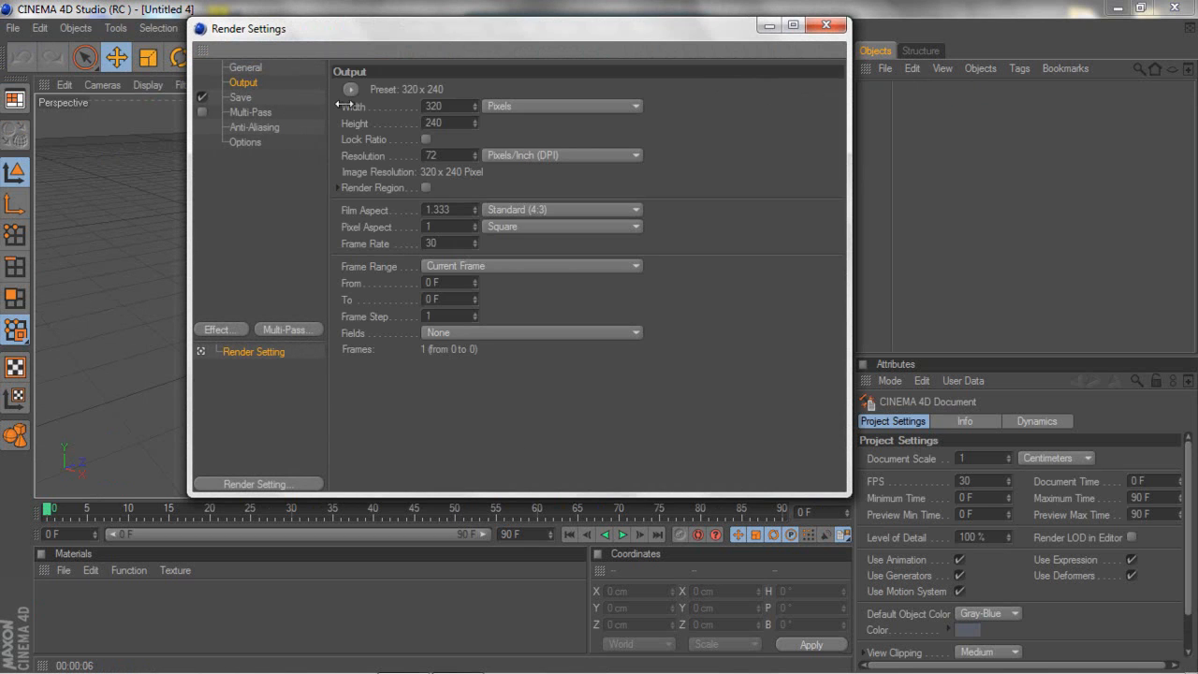
pyautogui.doubleClick(444, 103)
pyautogui.write('1366')
pyautogui.press('Tab')
pyautogui.write('768')
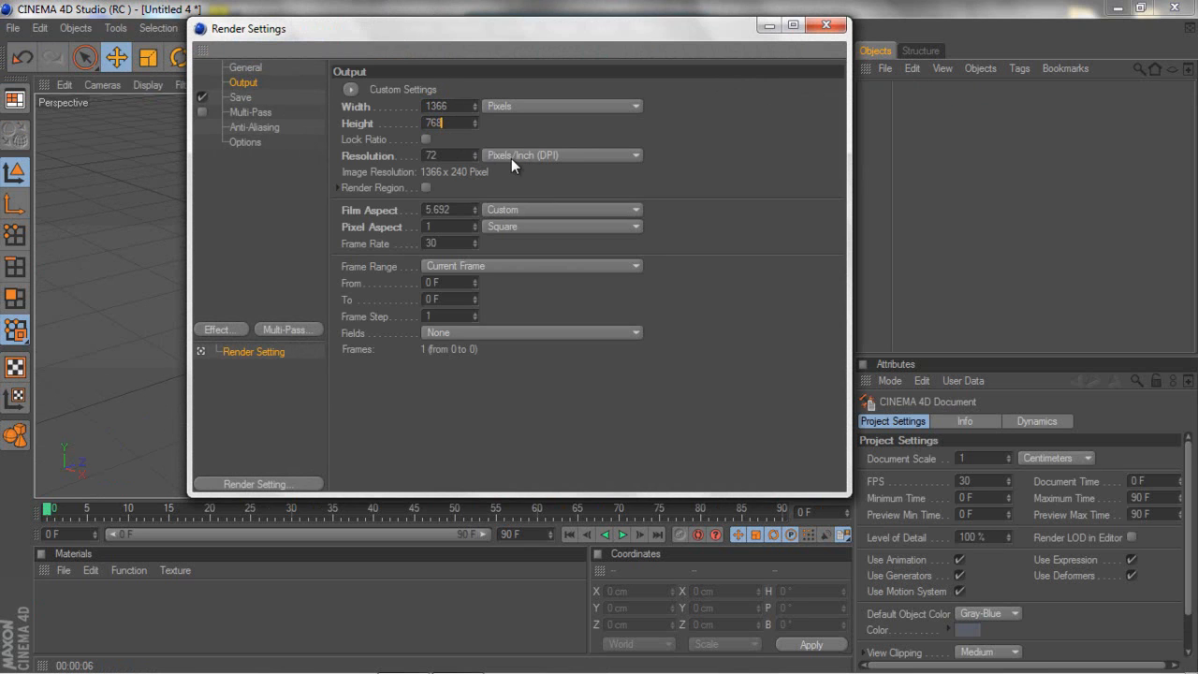
# Set the saved render image format to PNG with a depth of 16 Bit/Channel.
pyautogui.click(238, 99)
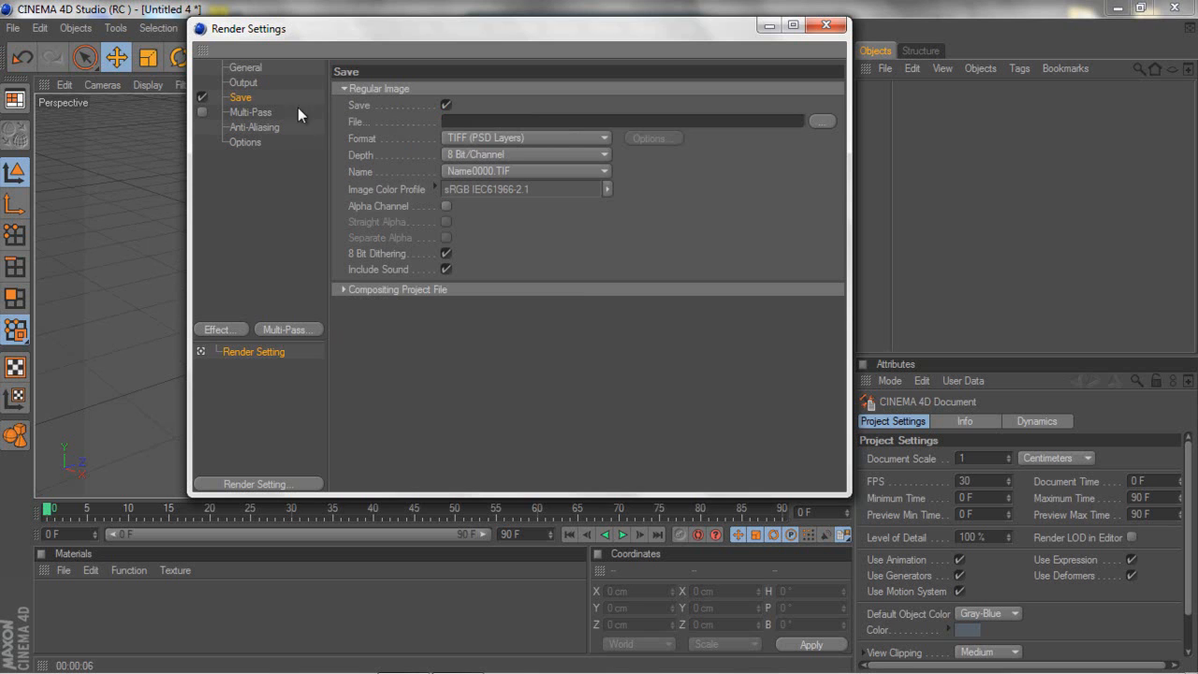
pyautogui.click(490, 137)
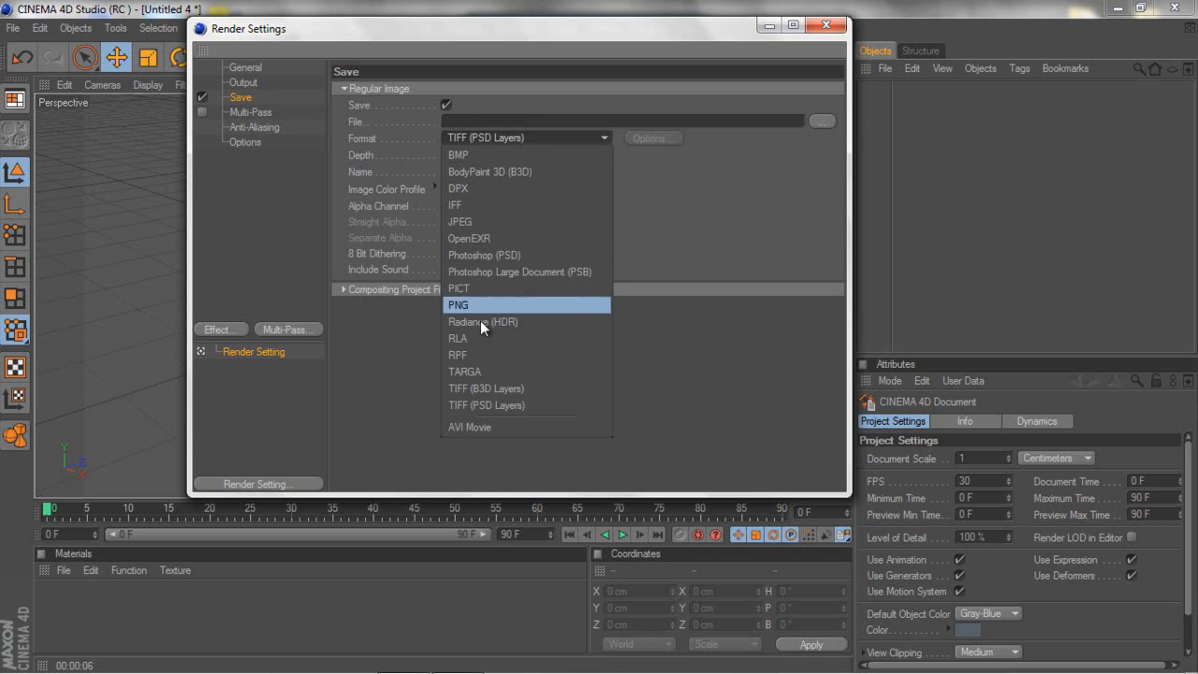
pyautogui.click(493, 305)
pyautogui.click(481, 152)
pyautogui.click(480, 187)
# Set the render's output file to the desktop, named with the creator's first name followed by "3D".
pyautogui.click(821, 121)
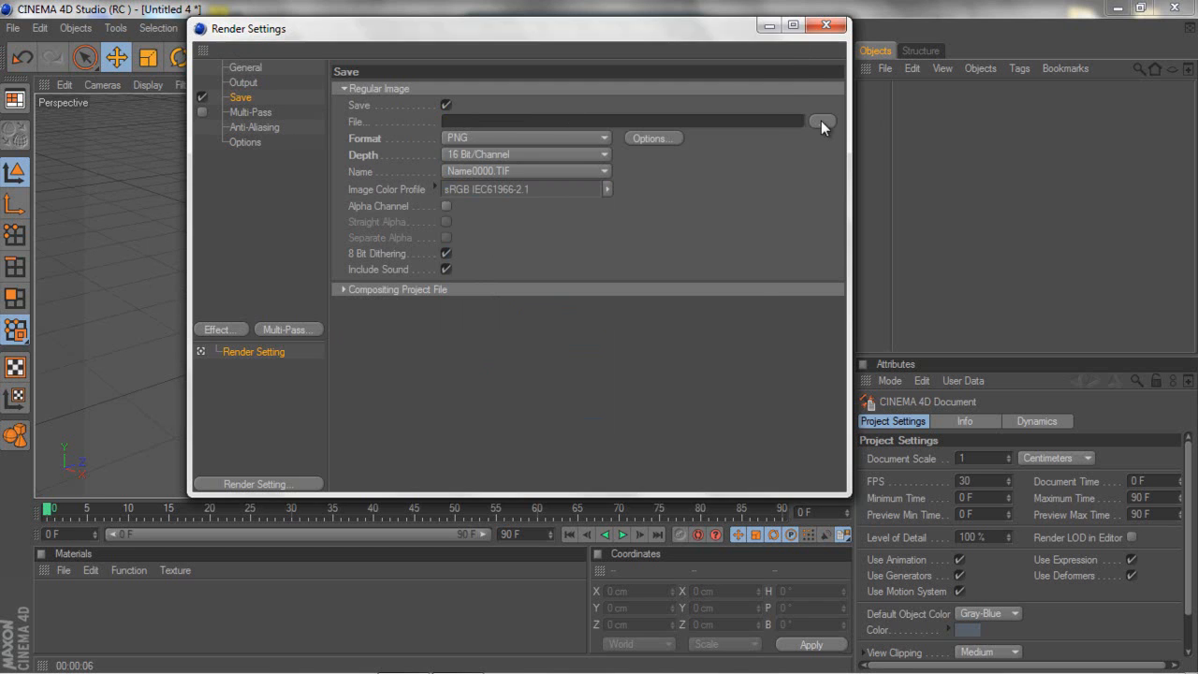
pyautogui.click(393, 370)
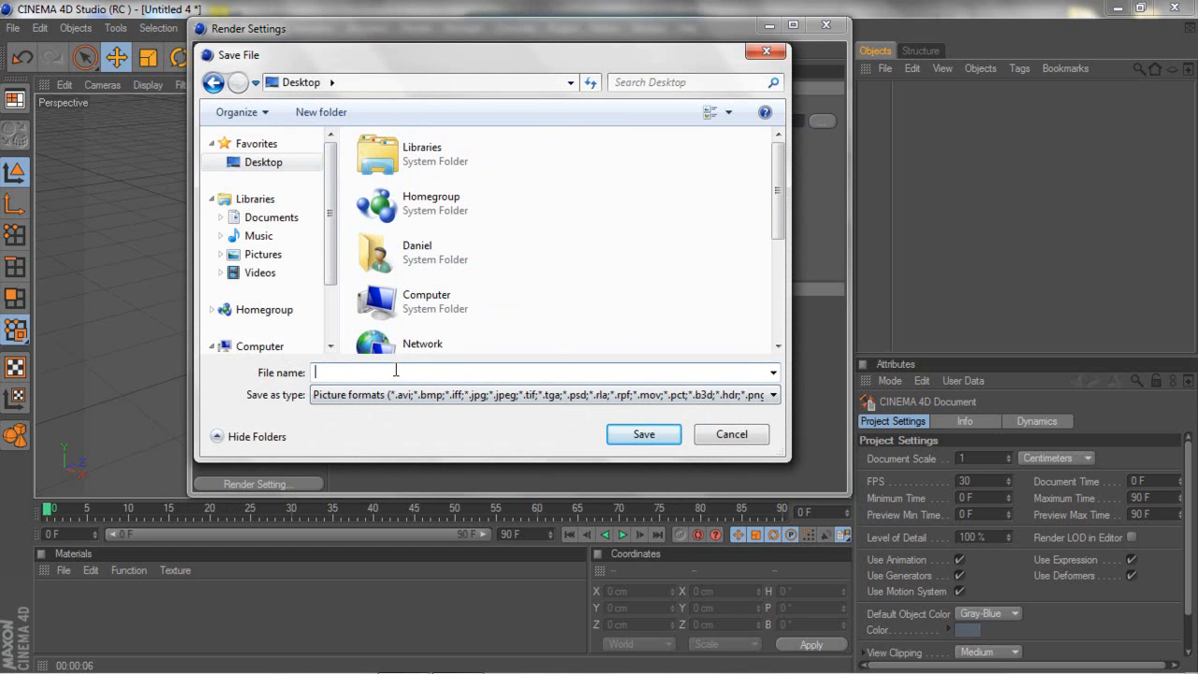
pyautogui.write('DAn')
pyautogui.press('BackSpace')
pyautogui.press('BackSpace')
pyautogui.press('BackSpace')
pyautogui.write('an ')
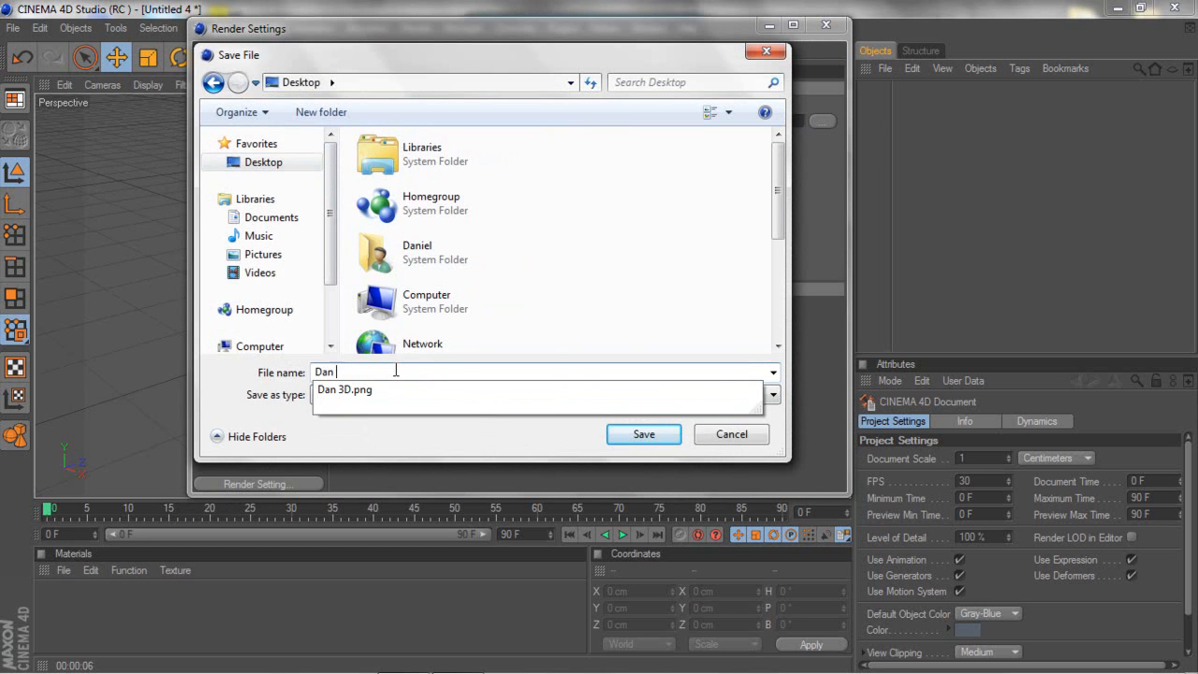
pyautogui.write('3D')
pyautogui.press('Return')
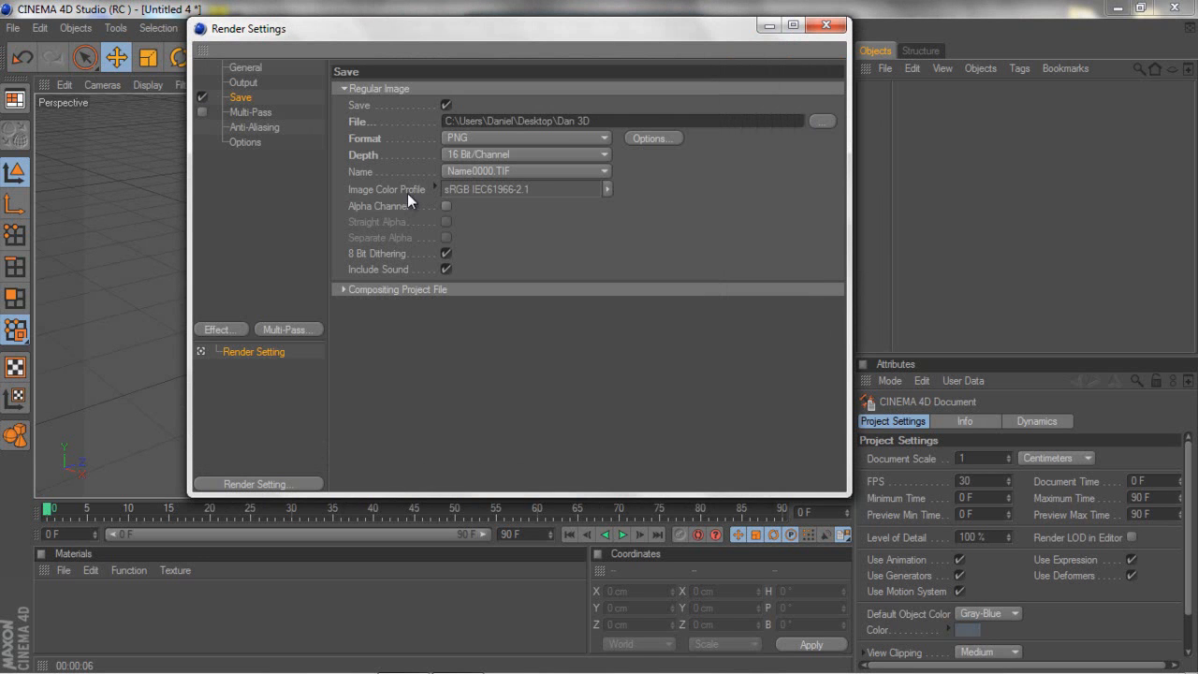
# Enable Alpha Channel and Straight Alpha for the saved image and close the render settings.
pyautogui.click(444, 206)
pyautogui.click(445, 221)
pyautogui.moveTo(703, 30); pyautogui.dragTo(690, 32)
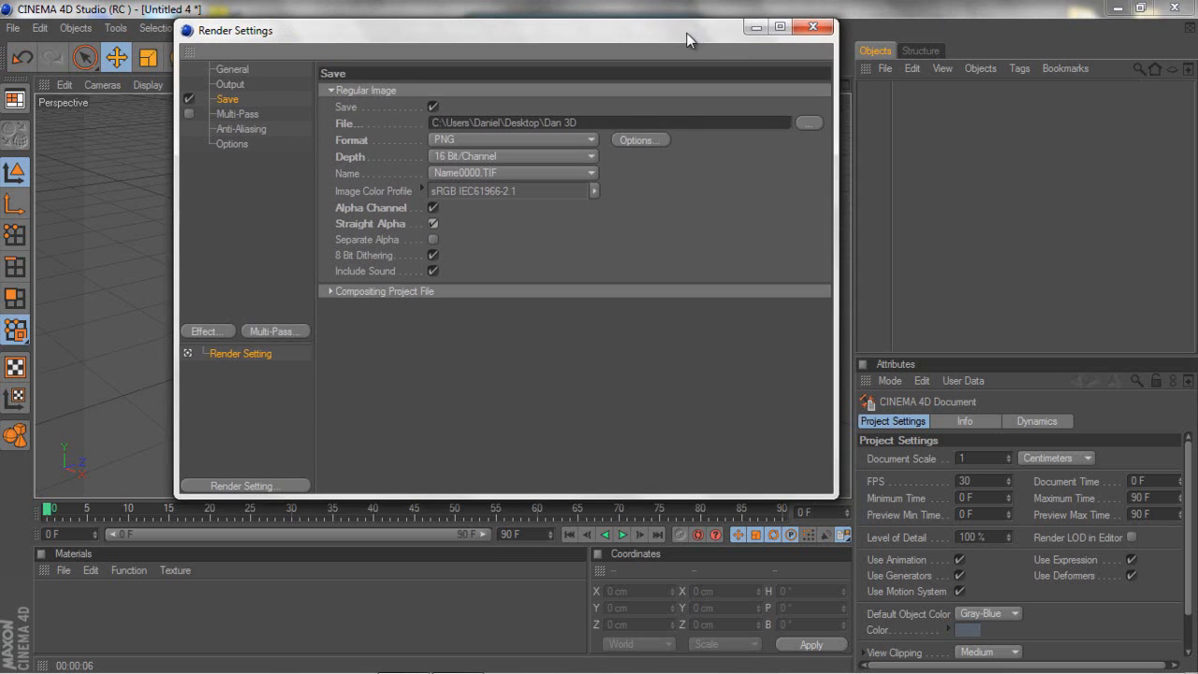
pyautogui.click(814, 27)
# Add a MoText object to the scene and replace its default text with the creator's first name.
pyautogui.click(468, 28)
pyautogui.click(481, 219)
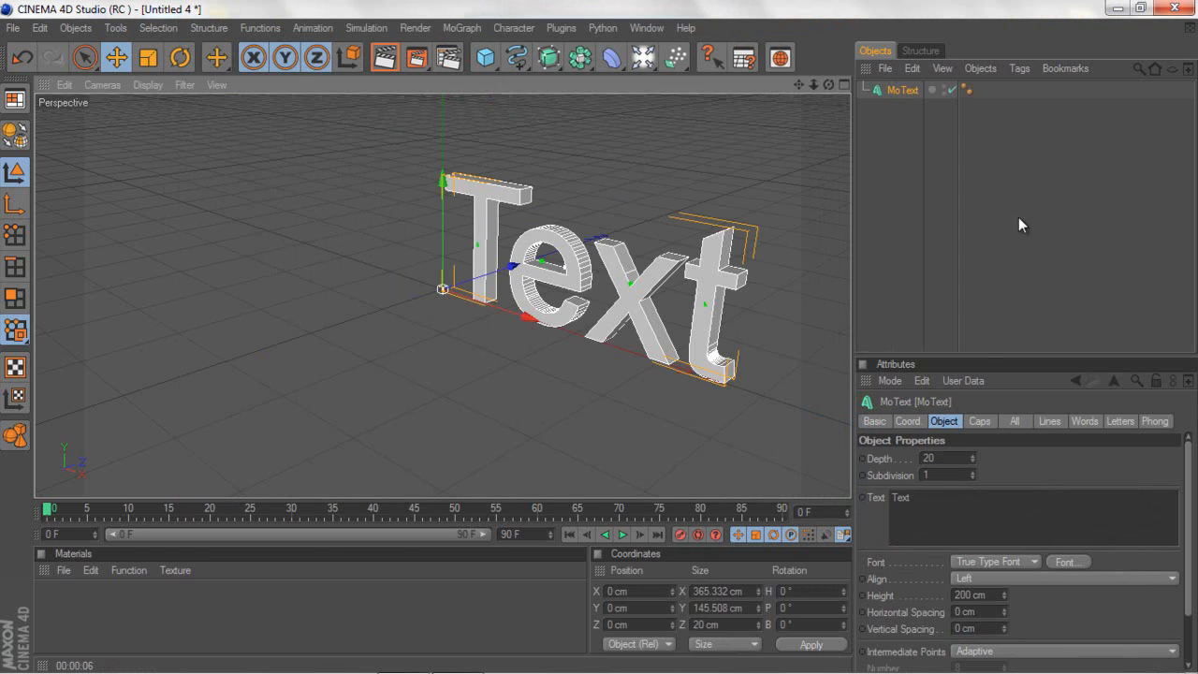
pyautogui.click(943, 503)
pyautogui.press('BackSpace')
pyautogui.press('BackSpace')
pyautogui.press('BackSpace')
pyautogui.press('BackSpace')
pyautogui.write('Dan')
pyautogui.click(782, 309)
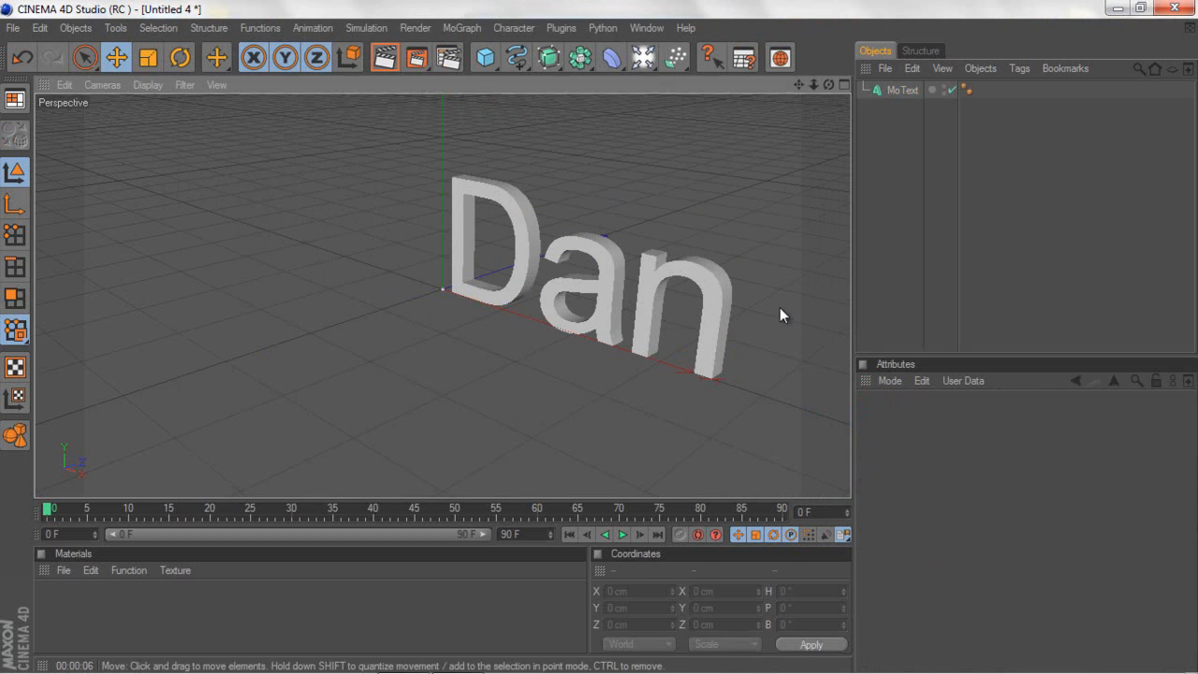
# Set the MoText object's depth to 60 and change its font to Colony.
pyautogui.click(899, 91)
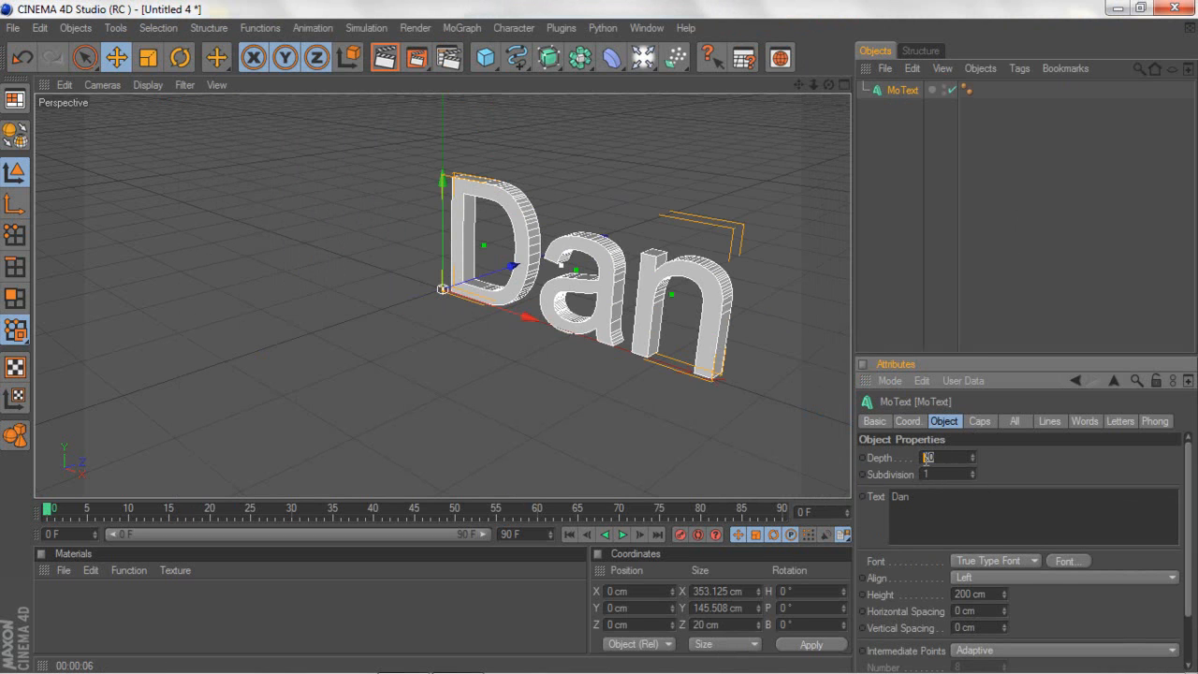
pyautogui.click(734, 436)
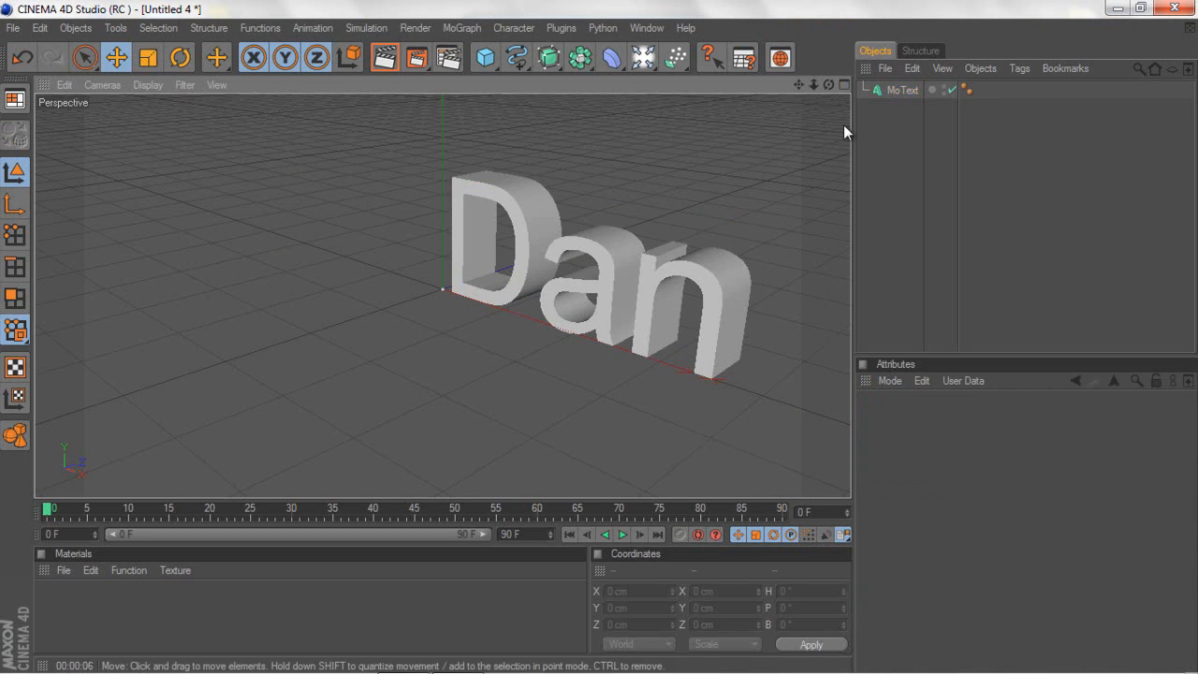
pyautogui.click(909, 89)
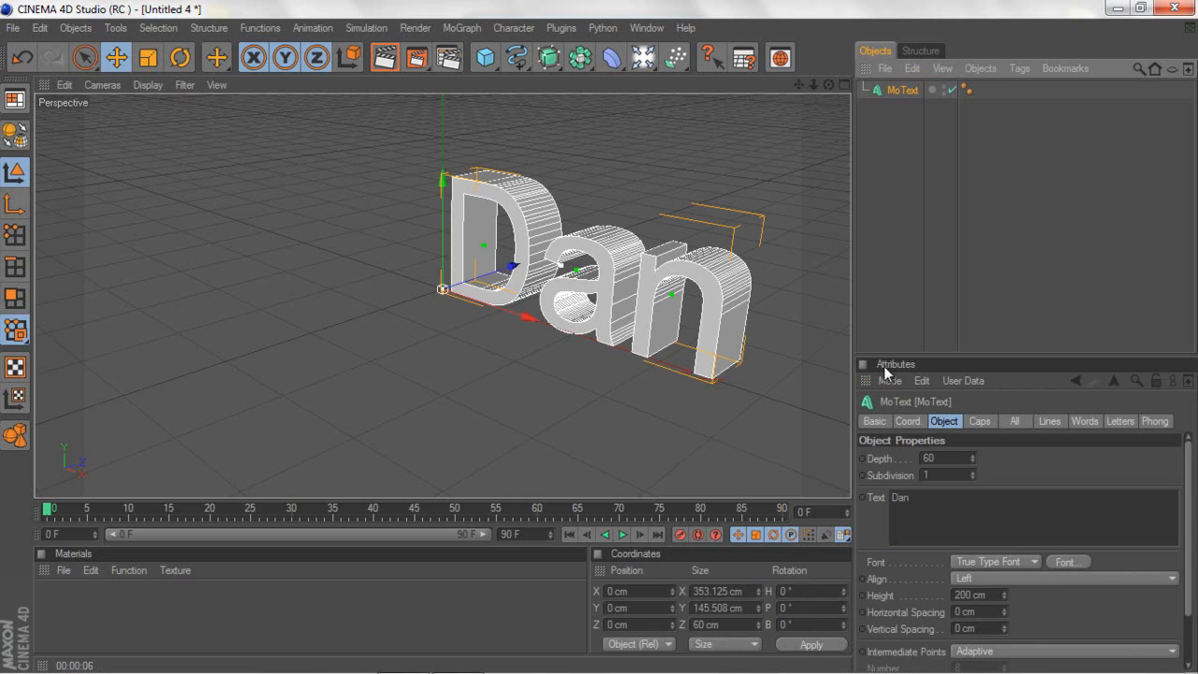
pyautogui.click(1065, 563)
pyautogui.press('BackSpace')
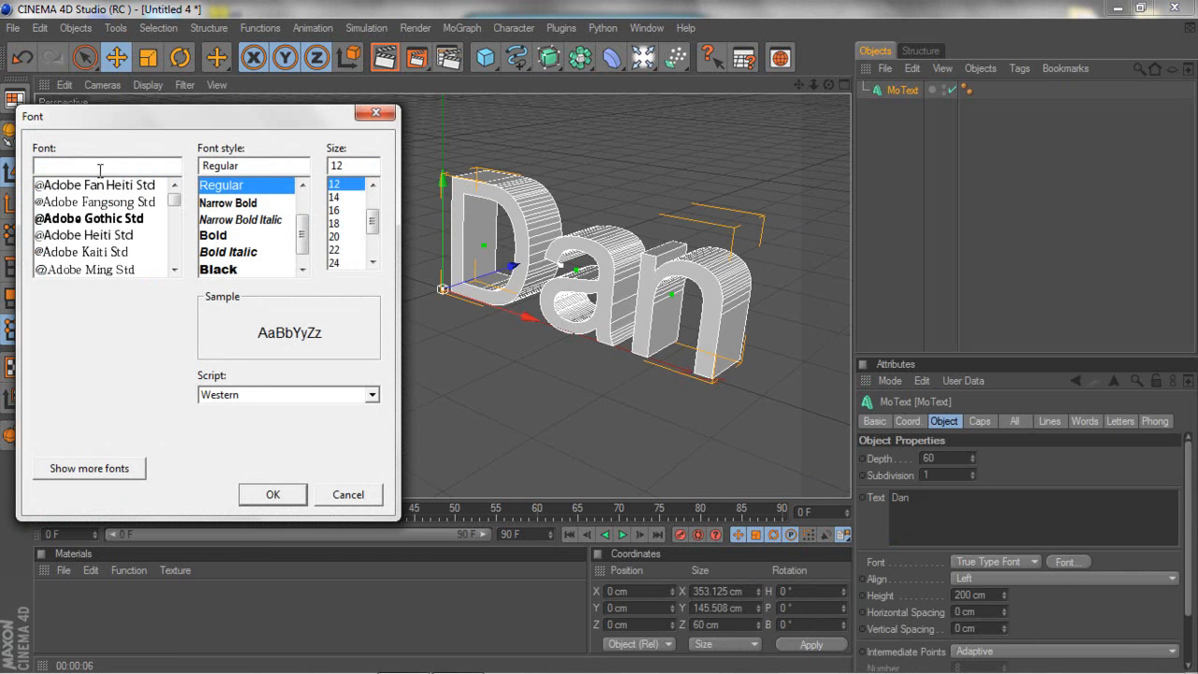
pyautogui.write('Co')
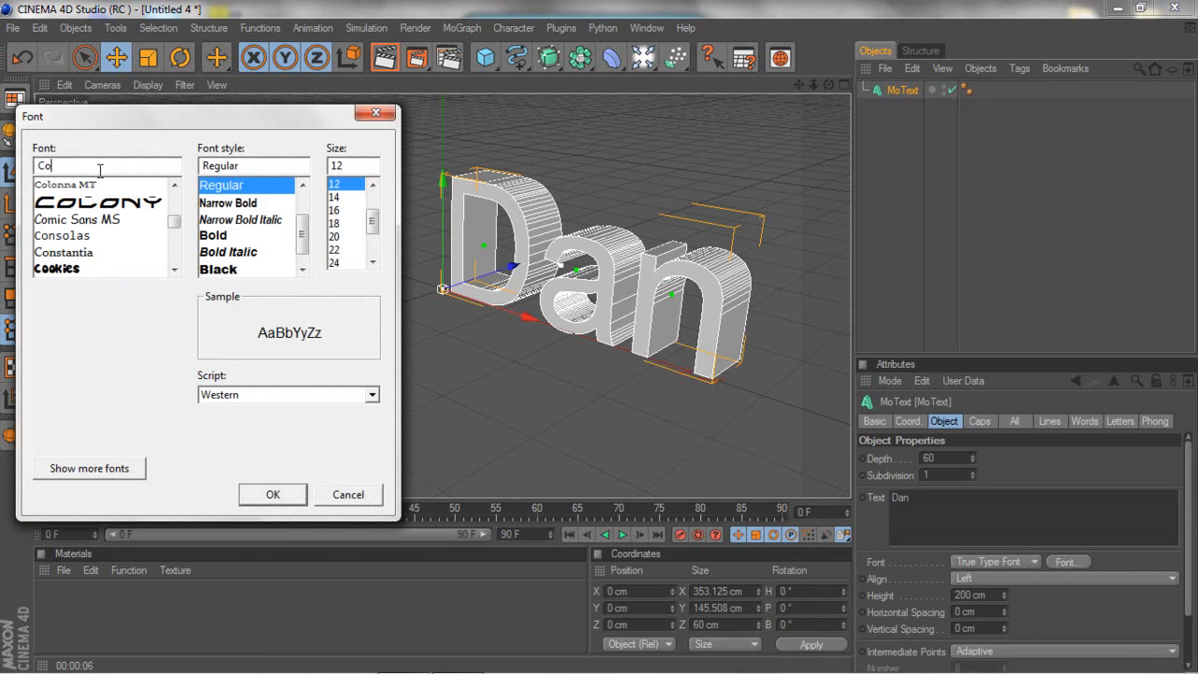
pyautogui.write('l')
pyautogui.click(98, 201)
pyautogui.click(272, 494)
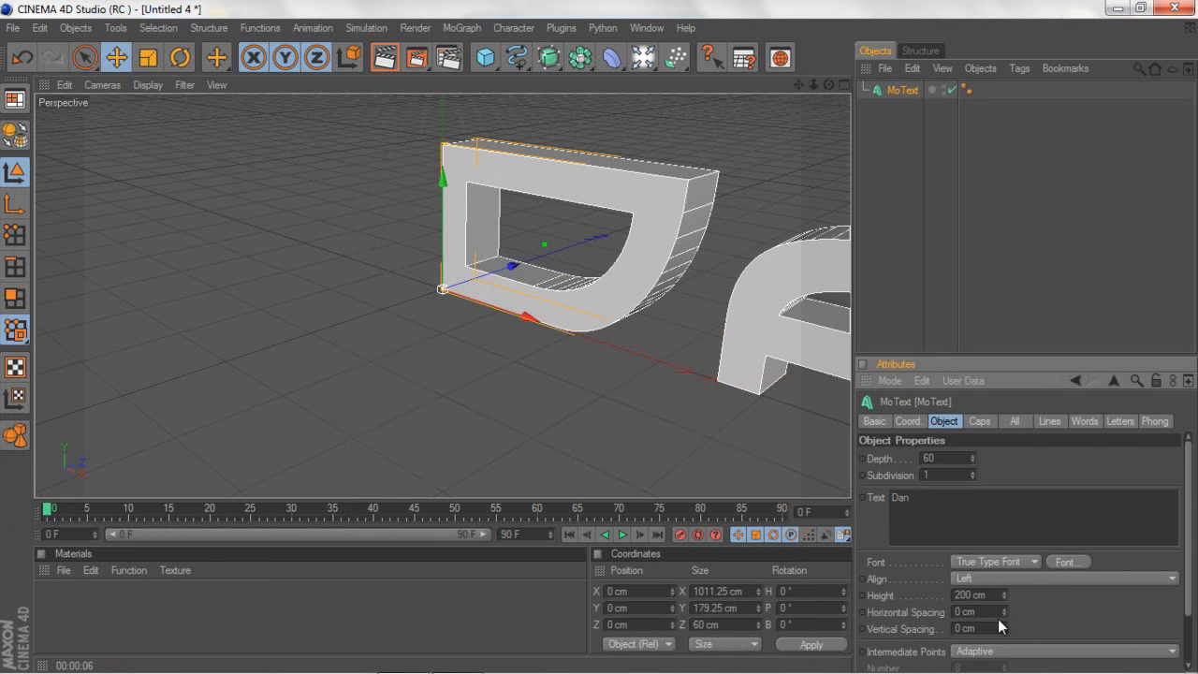
# Tighten the letters of the MoText object to a horizontal spacing of -35 cm.
pyautogui.moveTo(1004, 619); pyautogui.dragTo(1005, 617)
pyautogui.moveTo(829, 86); pyautogui.dragTo(592, 337)
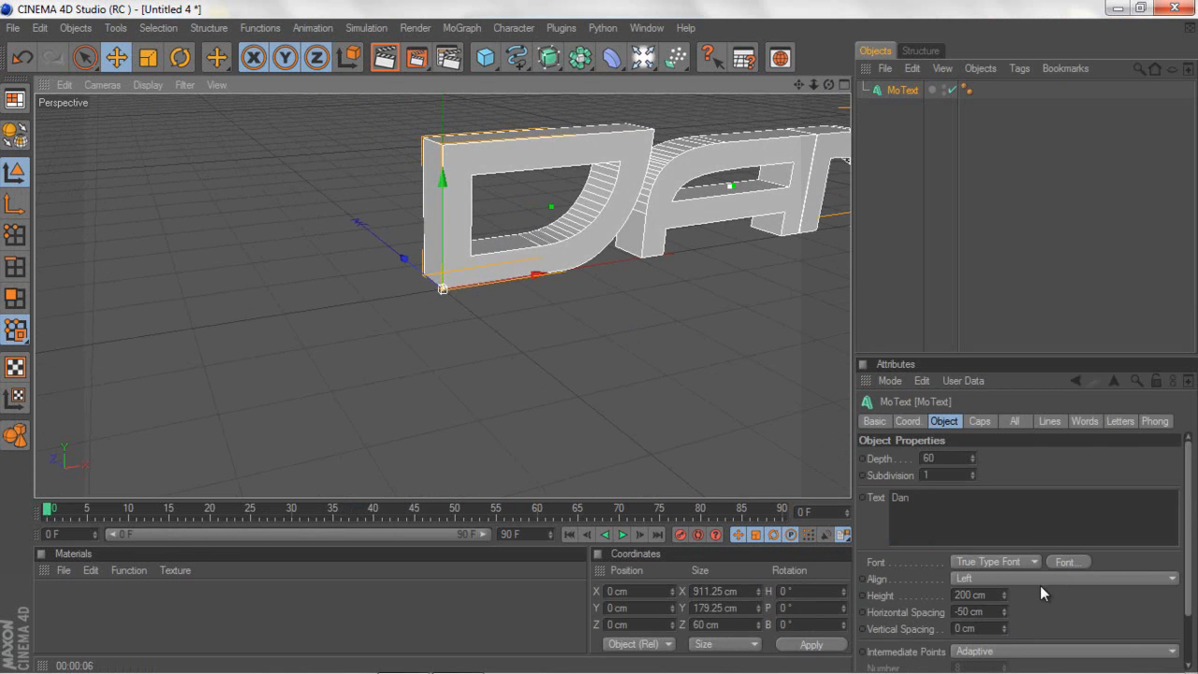
pyautogui.moveTo(1002, 616); pyautogui.dragTo(1003, 610)
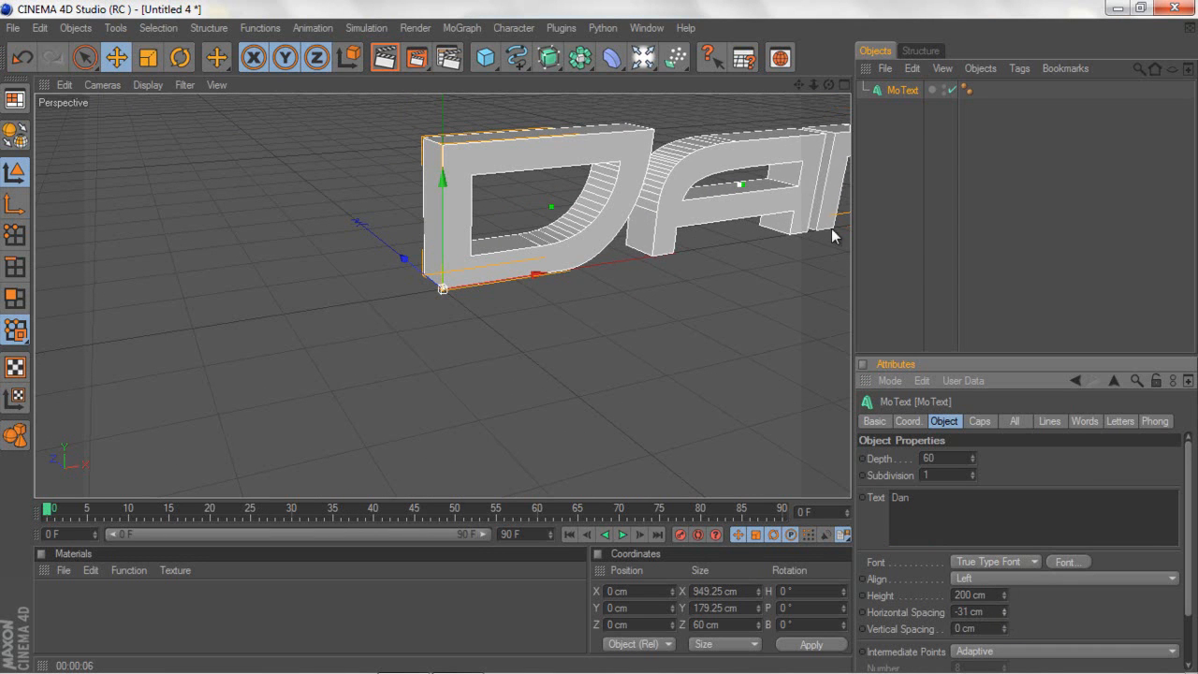
pyautogui.moveTo(817, 83); pyautogui.dragTo(599, 337)
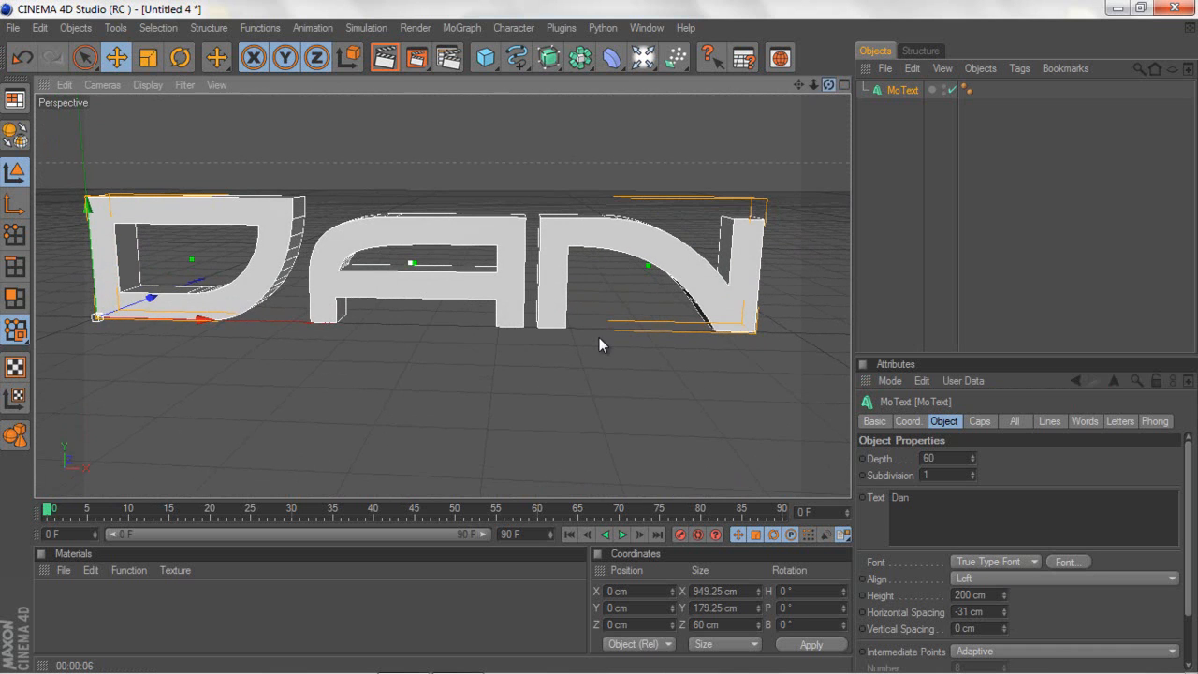
pyautogui.moveTo(798, 85); pyautogui.dragTo(791, 131)
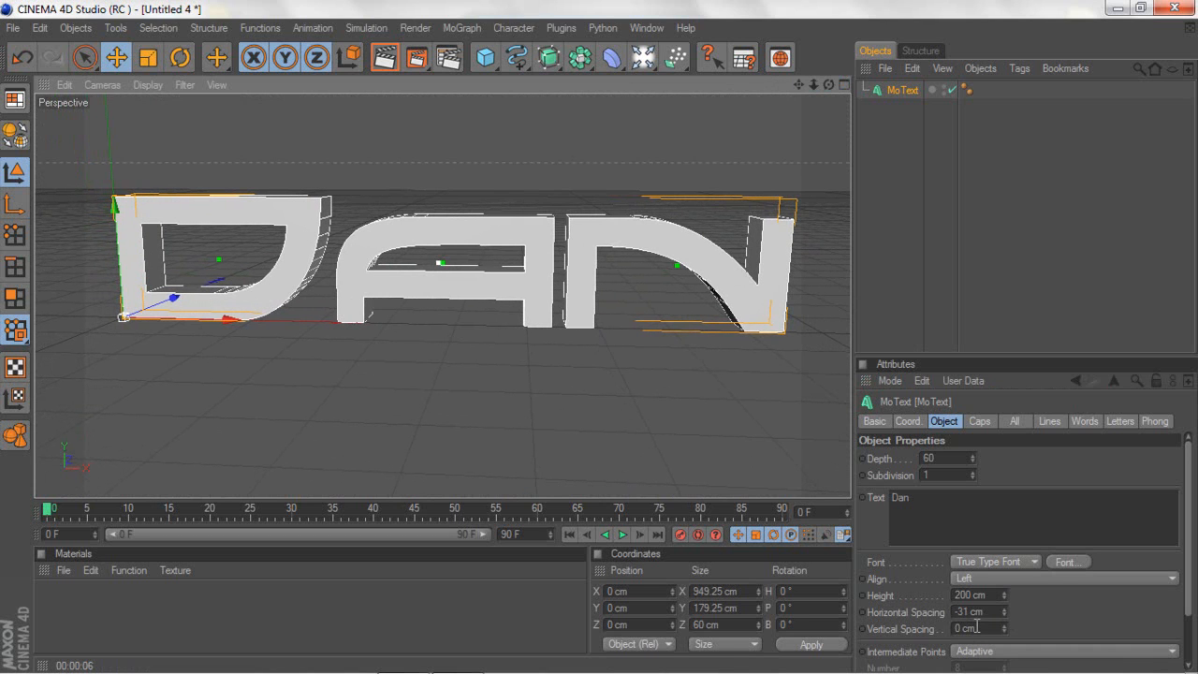
pyautogui.click(1003, 615)
pyautogui.click(1003, 615)
pyautogui.click(1003, 615)
pyautogui.click(1004, 615)
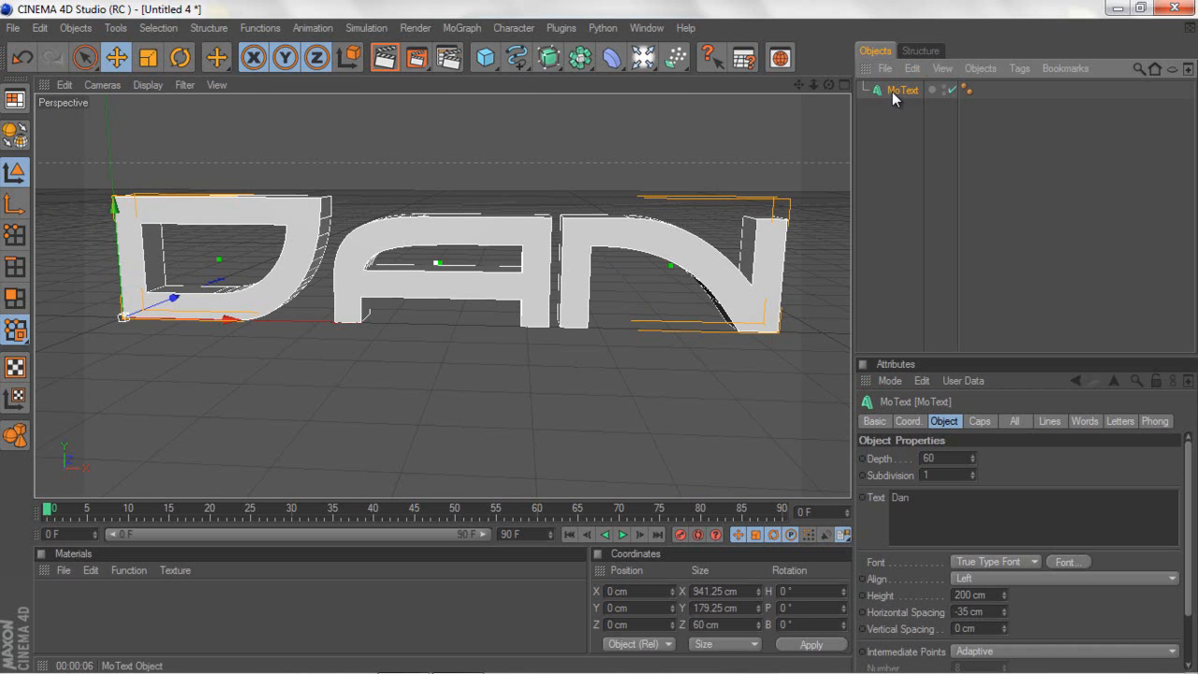
# Duplicate the MoText object and set the copy's depth to 30.
pyautogui.hotkey('ctrl', 'c')
pyautogui.hotkey('ctrl', 'v')
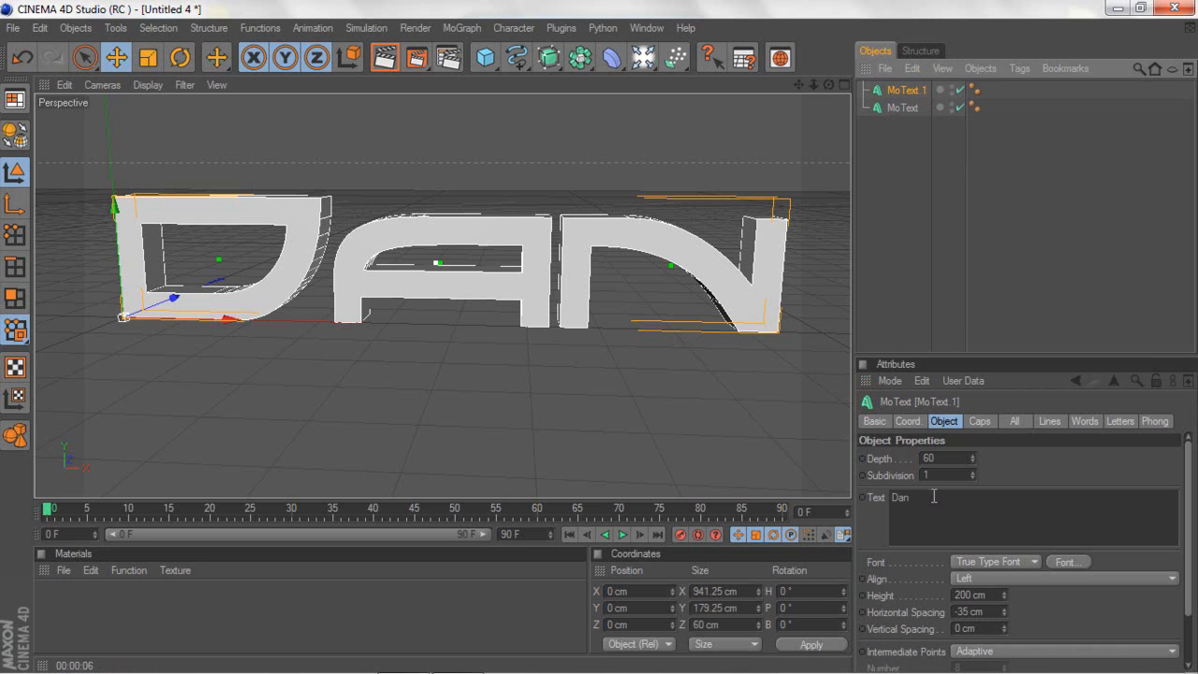
pyautogui.click(929, 458)
pyautogui.write('4')
pyautogui.press('BackSpace')
pyautogui.write('30')
pyautogui.click(791, 279)
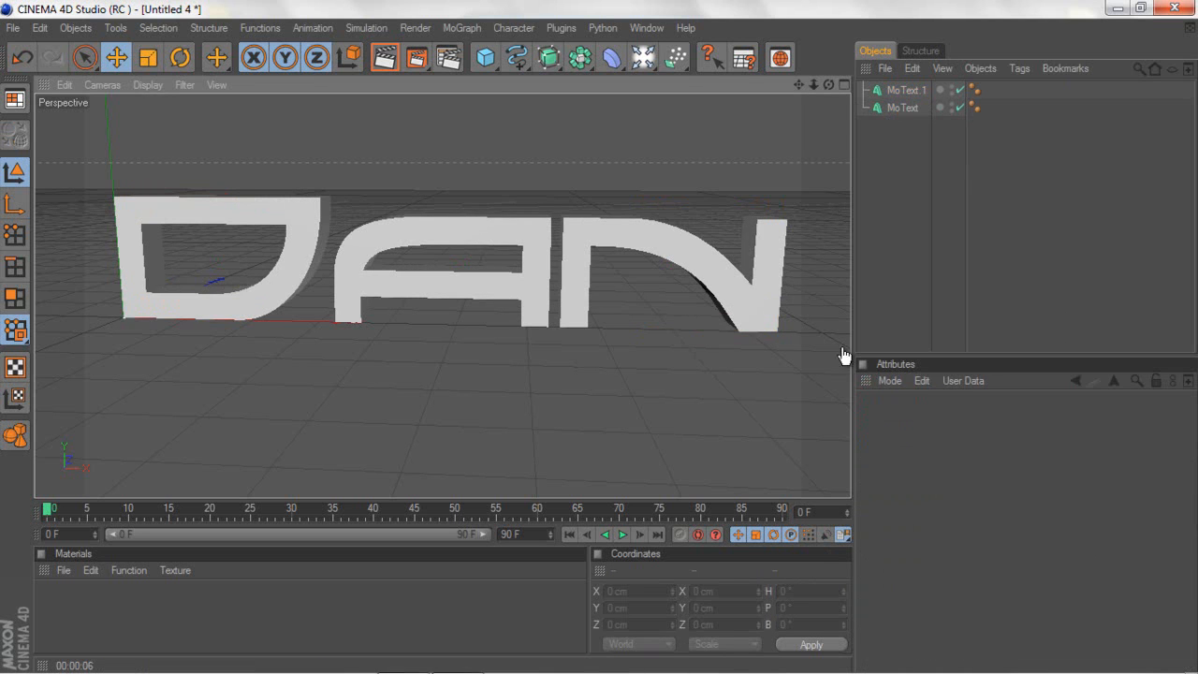
# Set both the start and end caps of the duplicated text, MoText.1, to Fillet Cap.
pyautogui.click(894, 90)
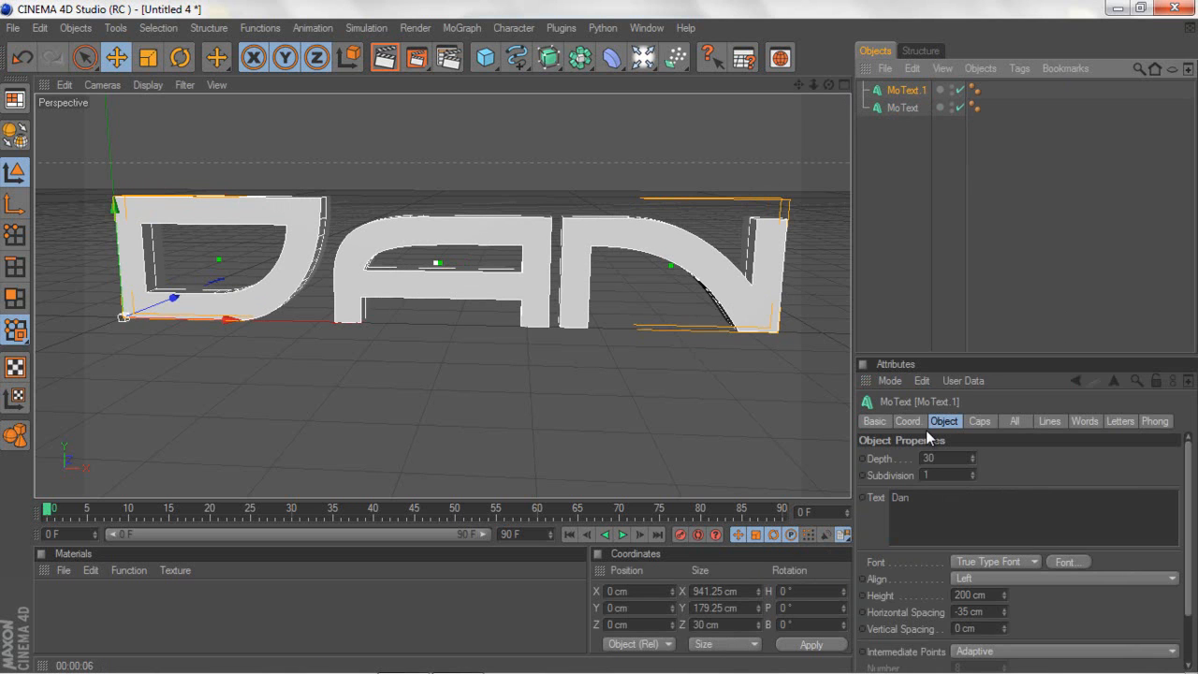
pyautogui.click(978, 423)
pyautogui.click(940, 458)
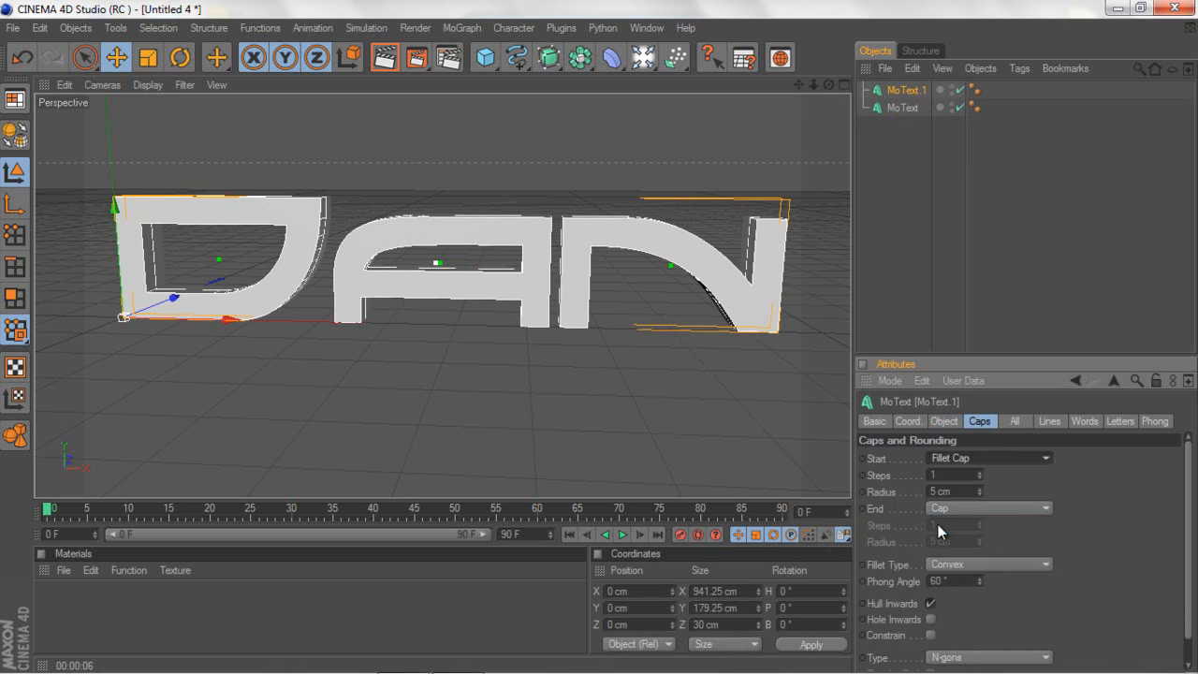
pyautogui.click(940, 524)
pyautogui.click(940, 509)
pyautogui.click(941, 574)
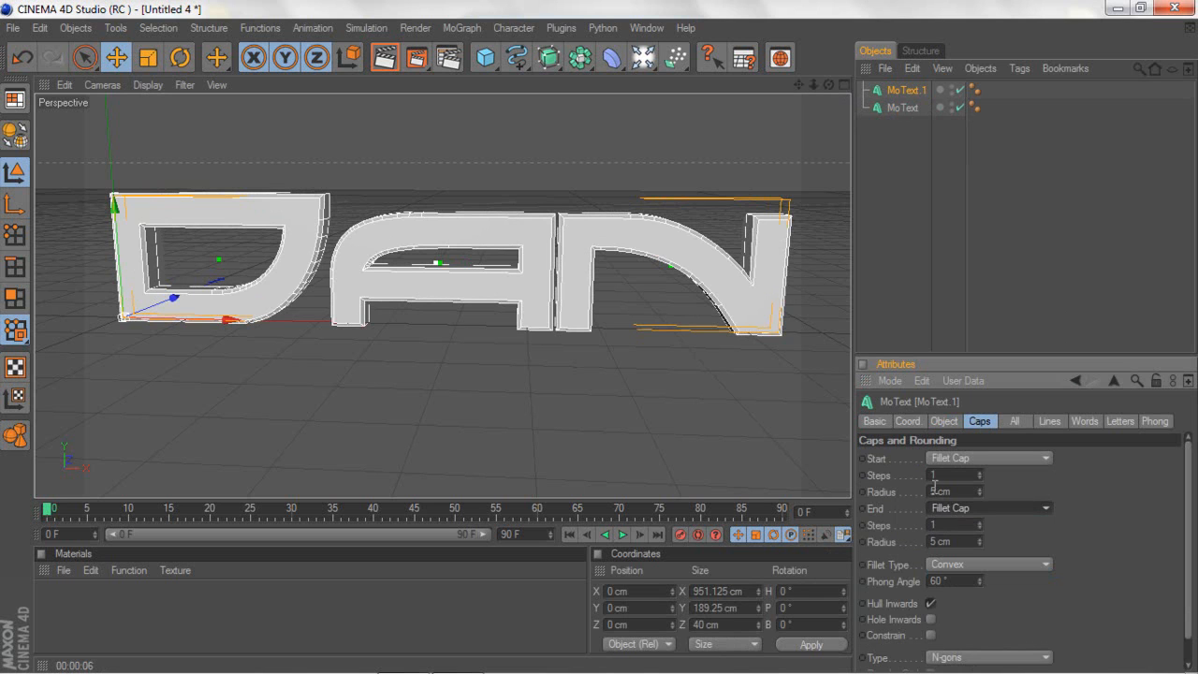
# Set the start and end fillet radius of MoText.1 to 6 cm.
pyautogui.write('6')
pyautogui.write('6')
pyautogui.doubleClick(933, 541)
pyautogui.write('56')
pyautogui.press('Return')
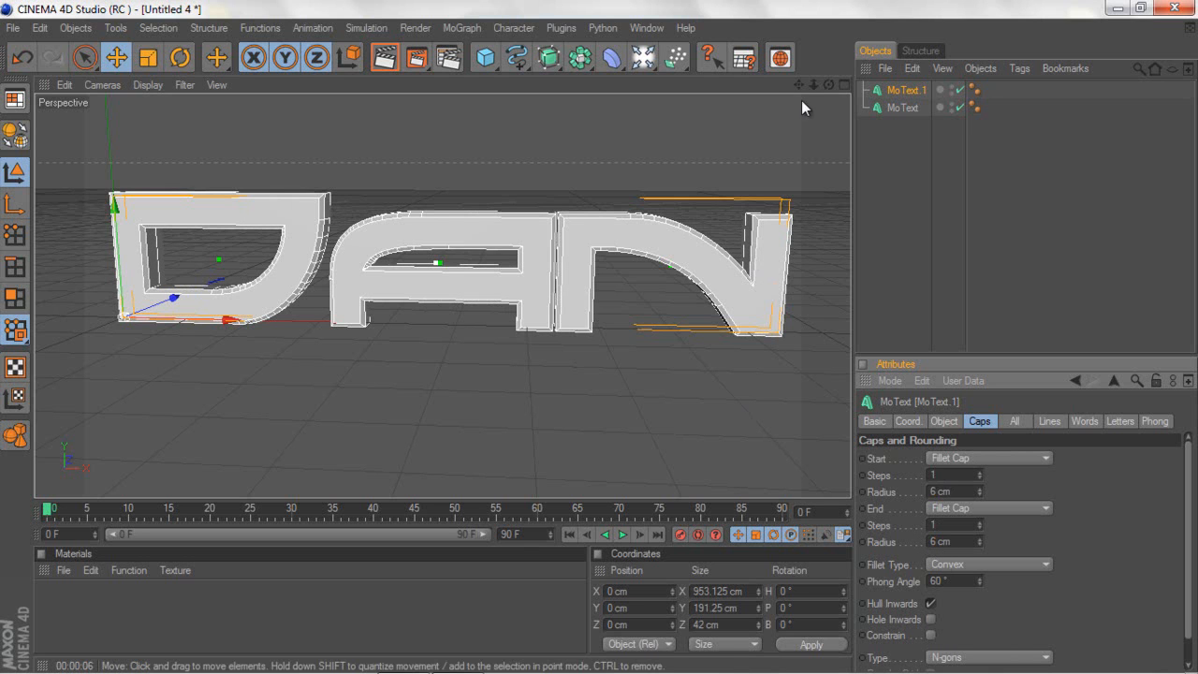
# Set the horizontal spacing of both MoText.1 and the original MoText to -29 cm.
pyautogui.click(907, 421)
pyautogui.click(944, 421)
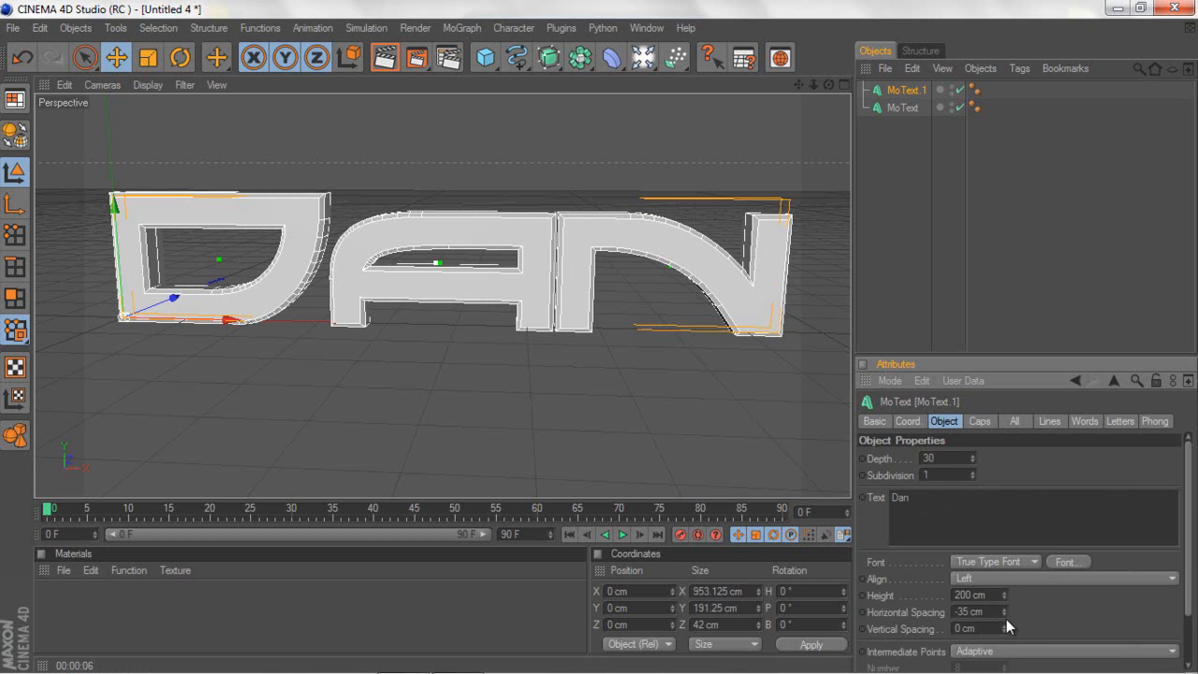
pyautogui.moveTo(1003, 611); pyautogui.dragTo(1002, 607)
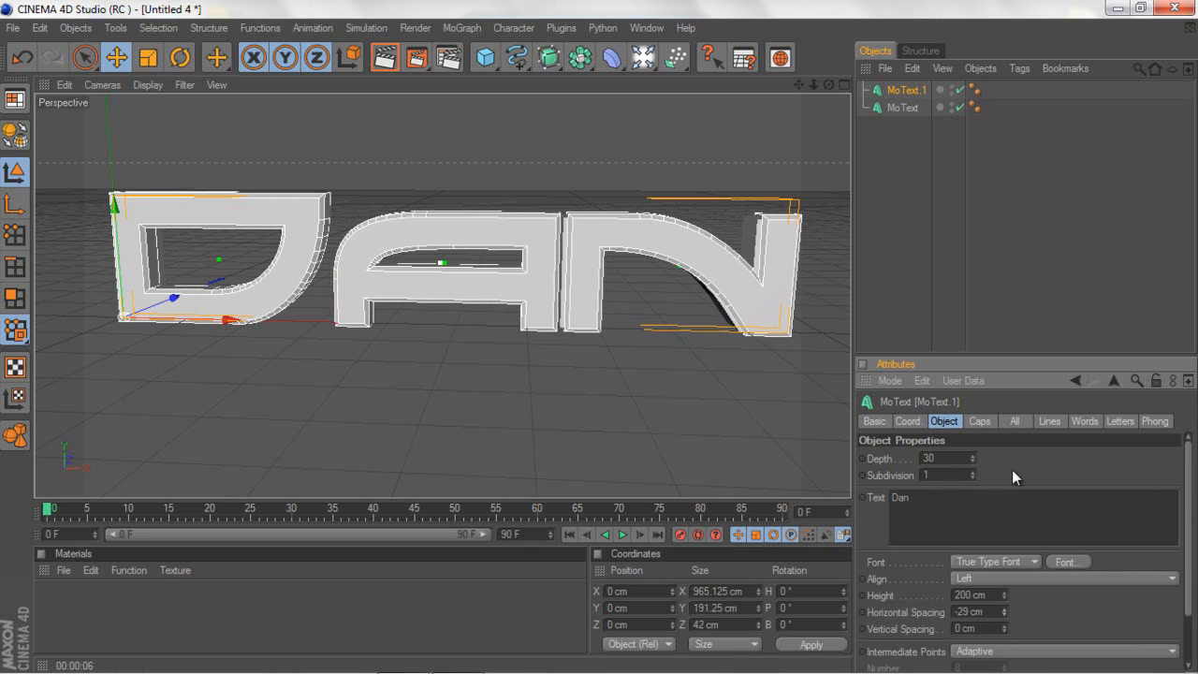
pyautogui.click(918, 104)
pyautogui.moveTo(1004, 611); pyautogui.dragTo(1003, 611)
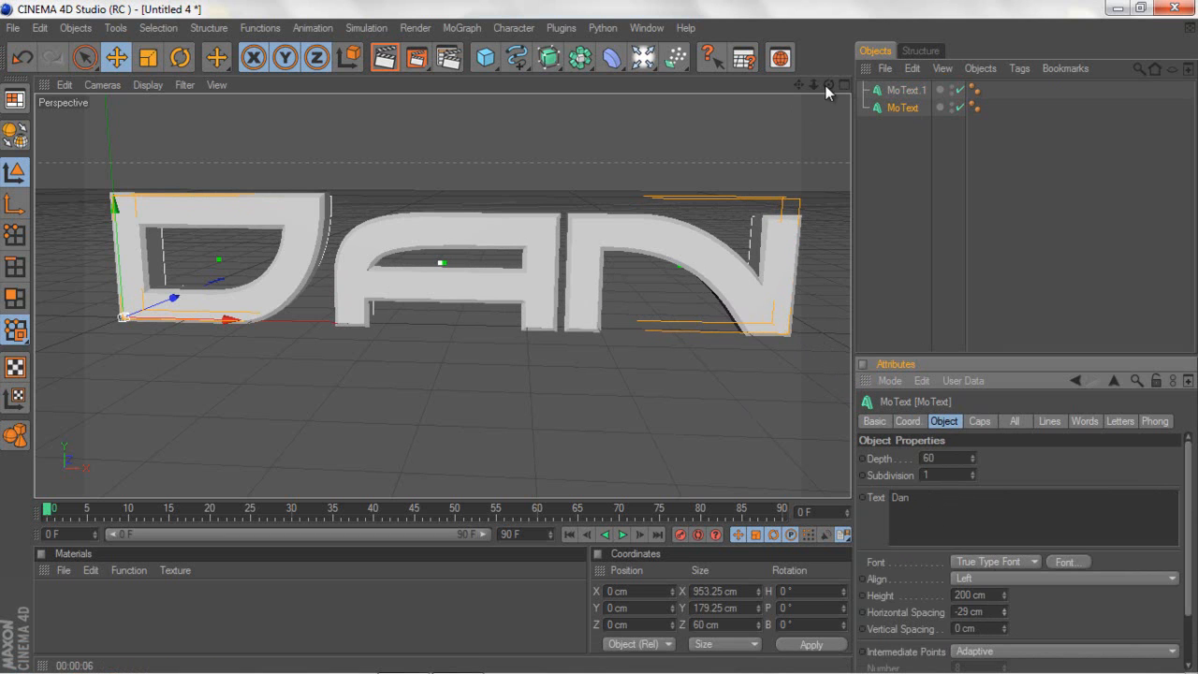
# Move MoText.1 along the Z axis to about 16.6 cm so it sits midway through the original text's depth.
pyautogui.moveTo(825, 80); pyautogui.dragTo(589, 337)
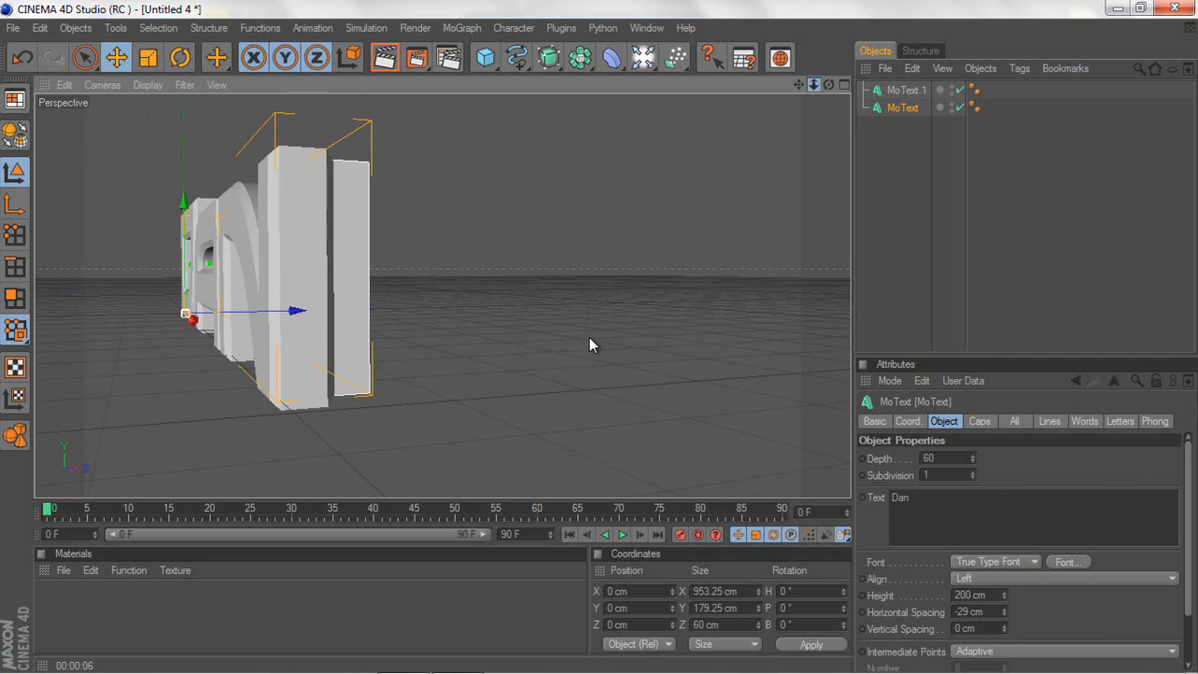
pyautogui.click(907, 94)
pyautogui.moveTo(253, 311); pyautogui.dragTo(600, 338)
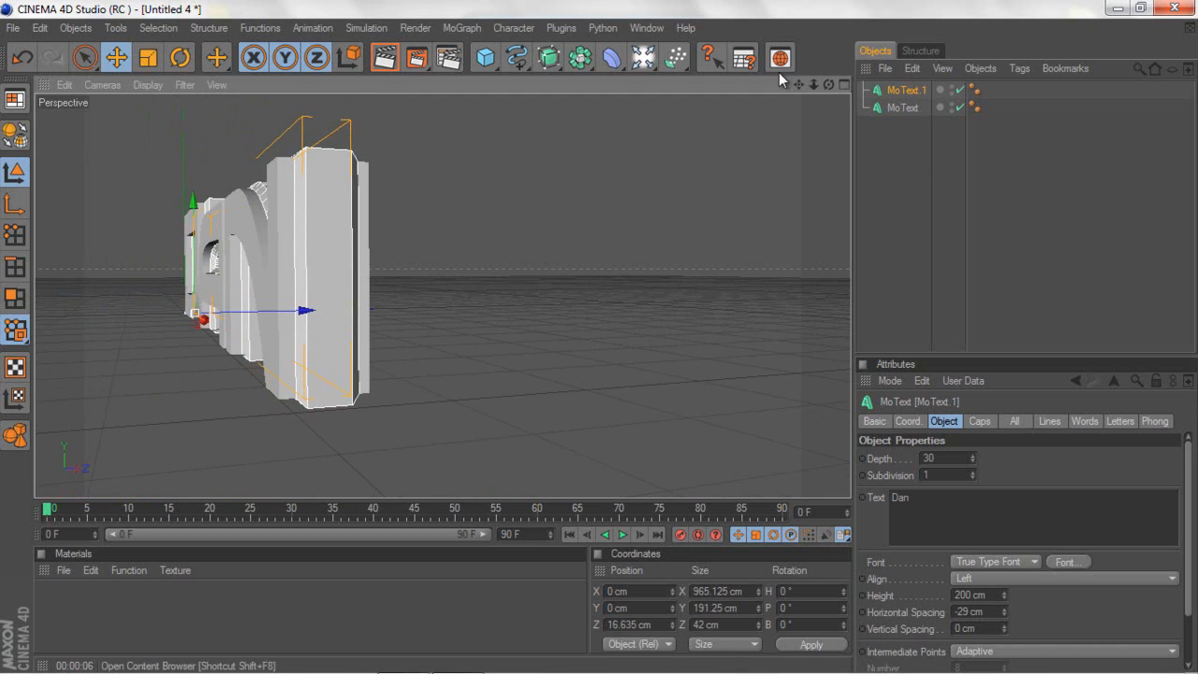
pyautogui.moveTo(826, 85); pyautogui.dragTo(600, 337)
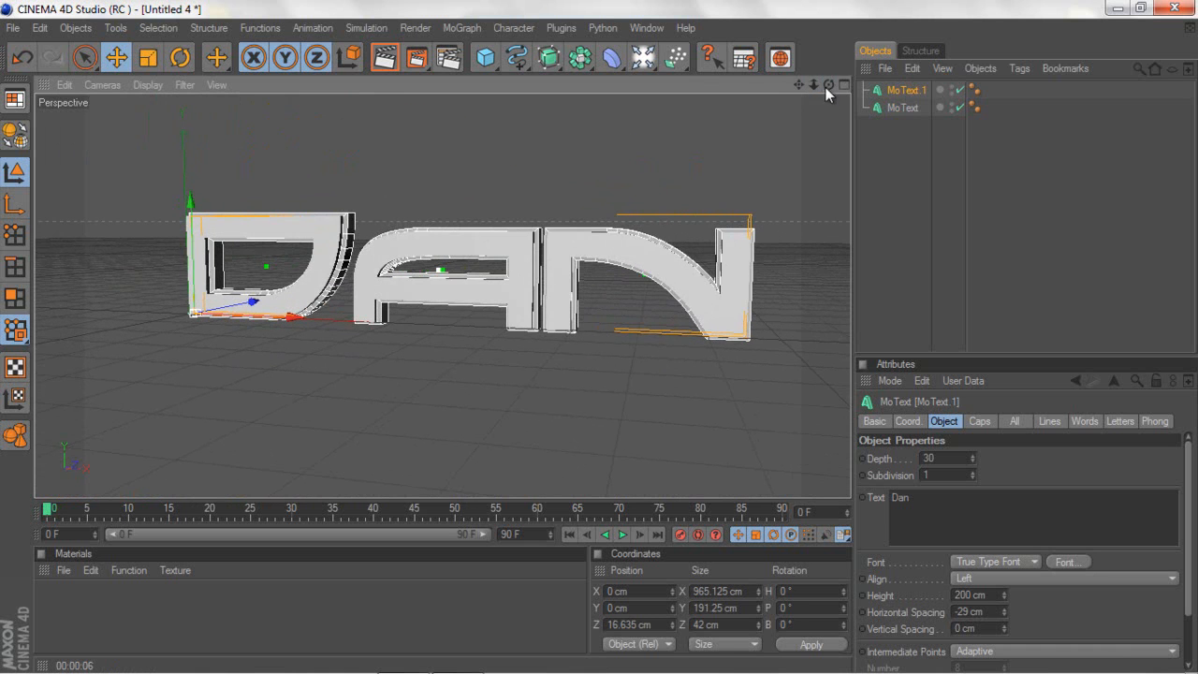
# Add a standard light to the scene with the 3D text.
pyautogui.moveTo(798, 87); pyautogui.dragTo(598, 337)
pyautogui.moveTo(814, 86); pyautogui.dragTo(607, 338)
pyautogui.moveTo(821, 89); pyautogui.dragTo(598, 337)
pyautogui.moveTo(802, 87); pyautogui.dragTo(599, 337)
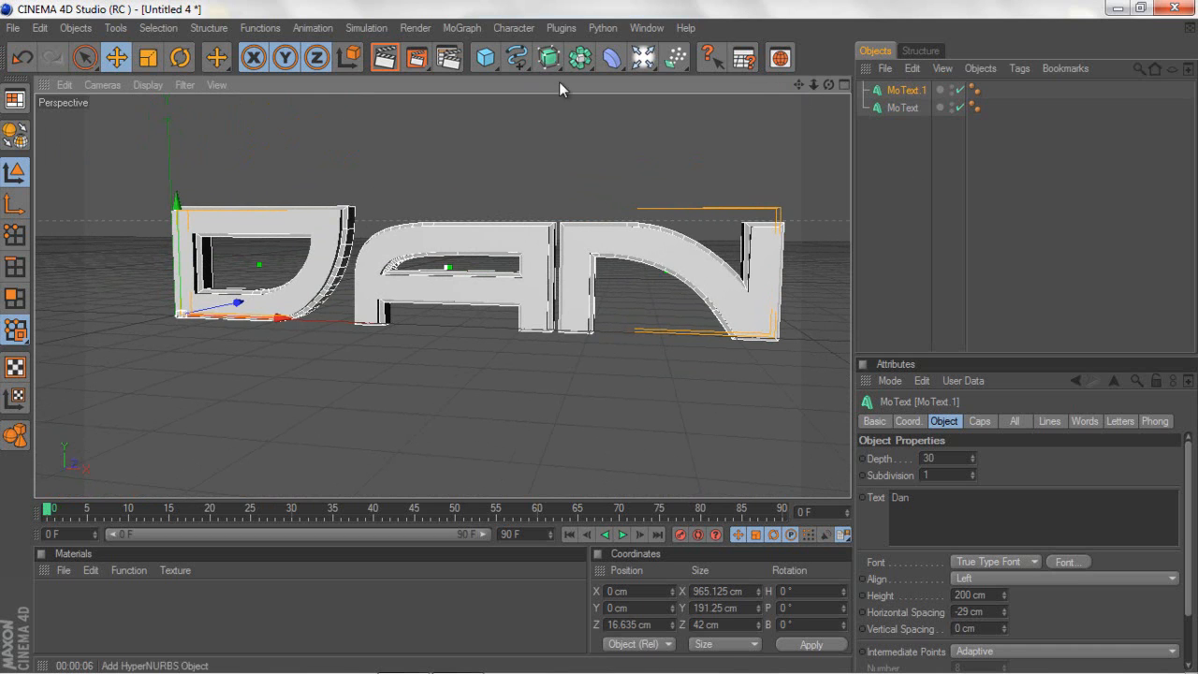
pyautogui.click(646, 58)
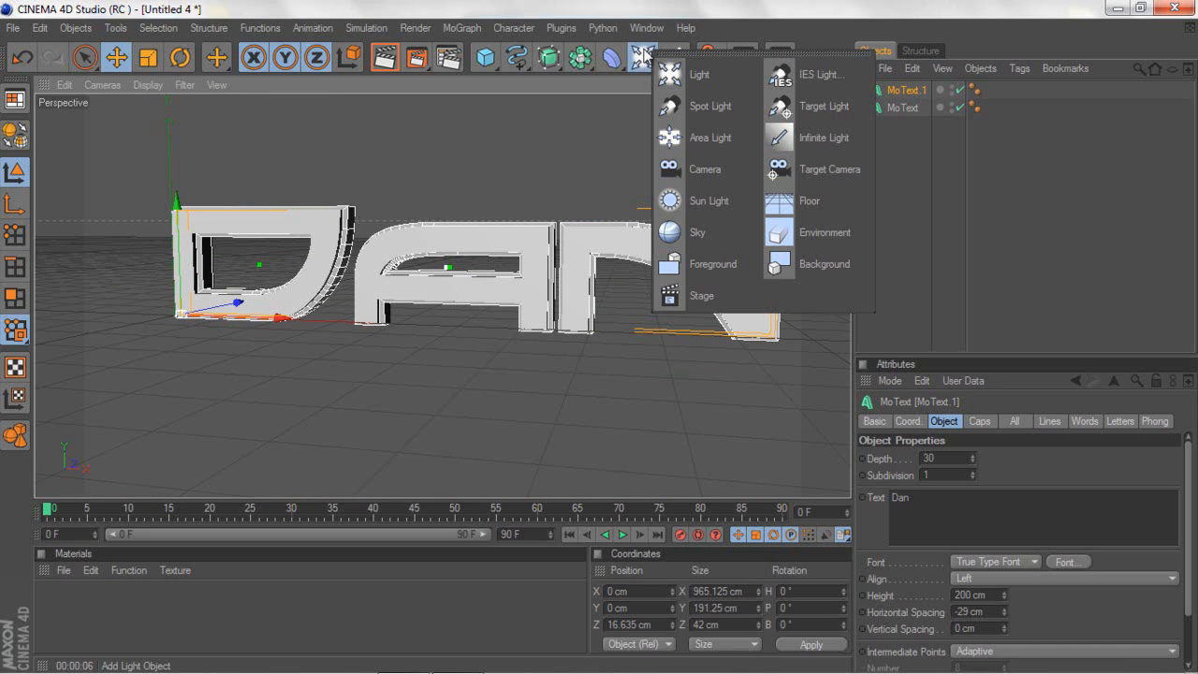
pyautogui.click(665, 71)
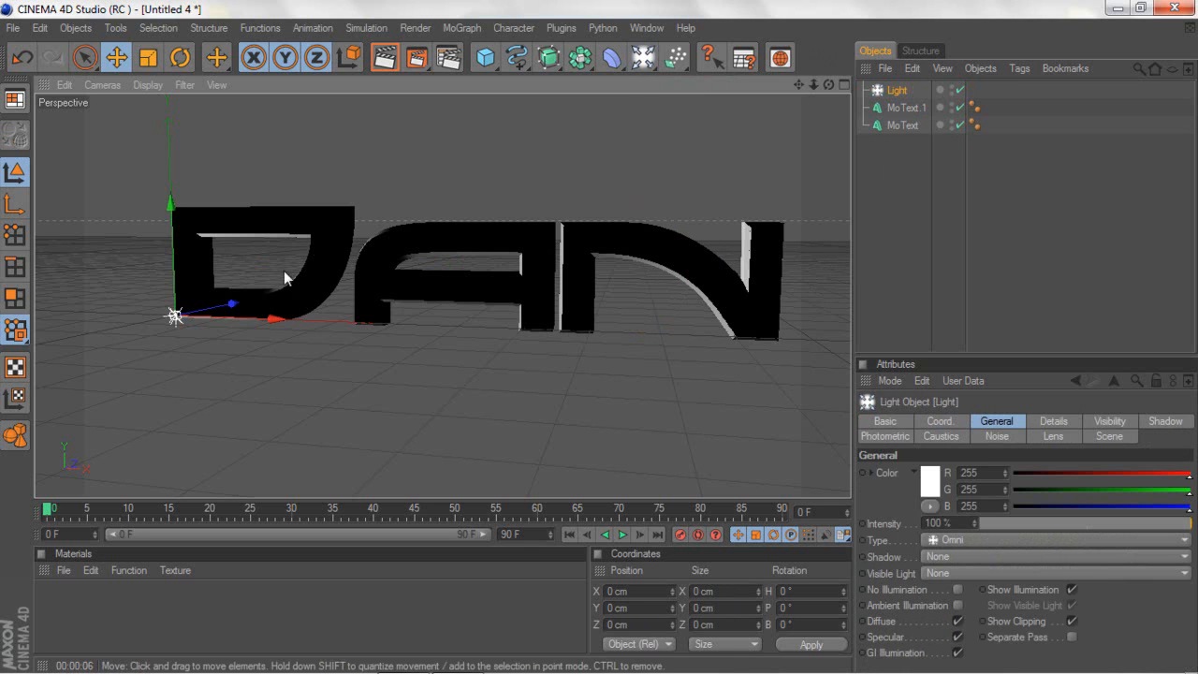
# Move the light in front of the text to about X 498, Y 127, Z -98.5 cm and preview the render.
pyautogui.moveTo(239, 320); pyautogui.dragTo(600, 337)
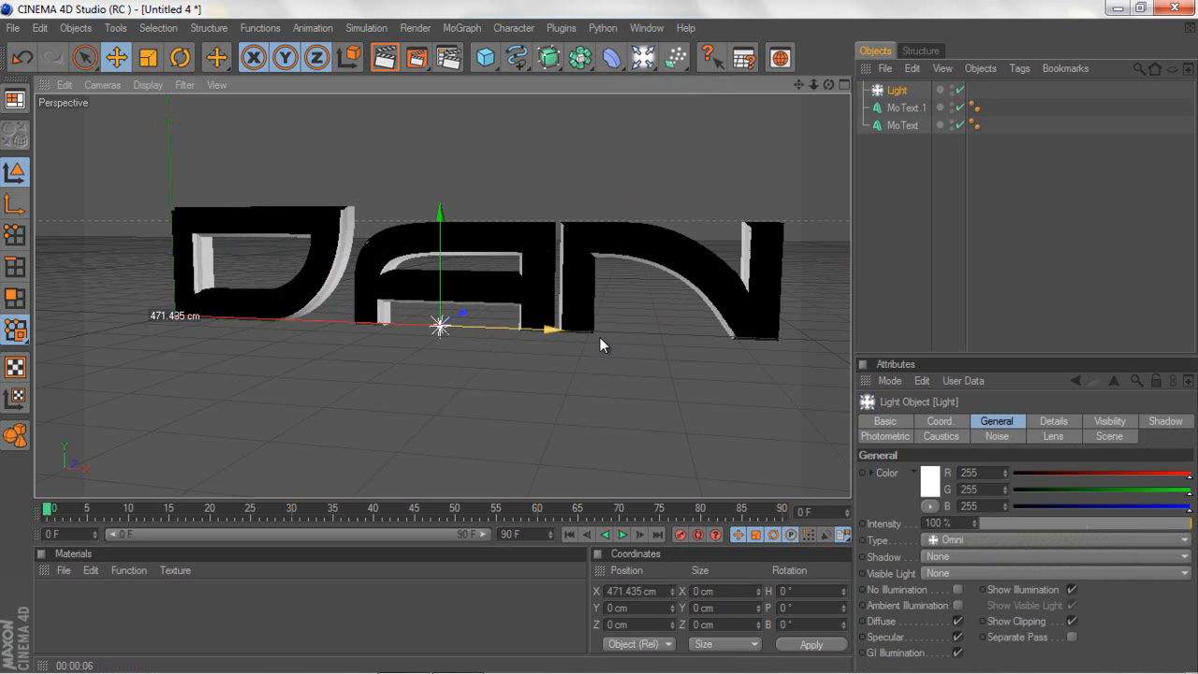
pyautogui.moveTo(462, 313); pyautogui.dragTo(598, 339)
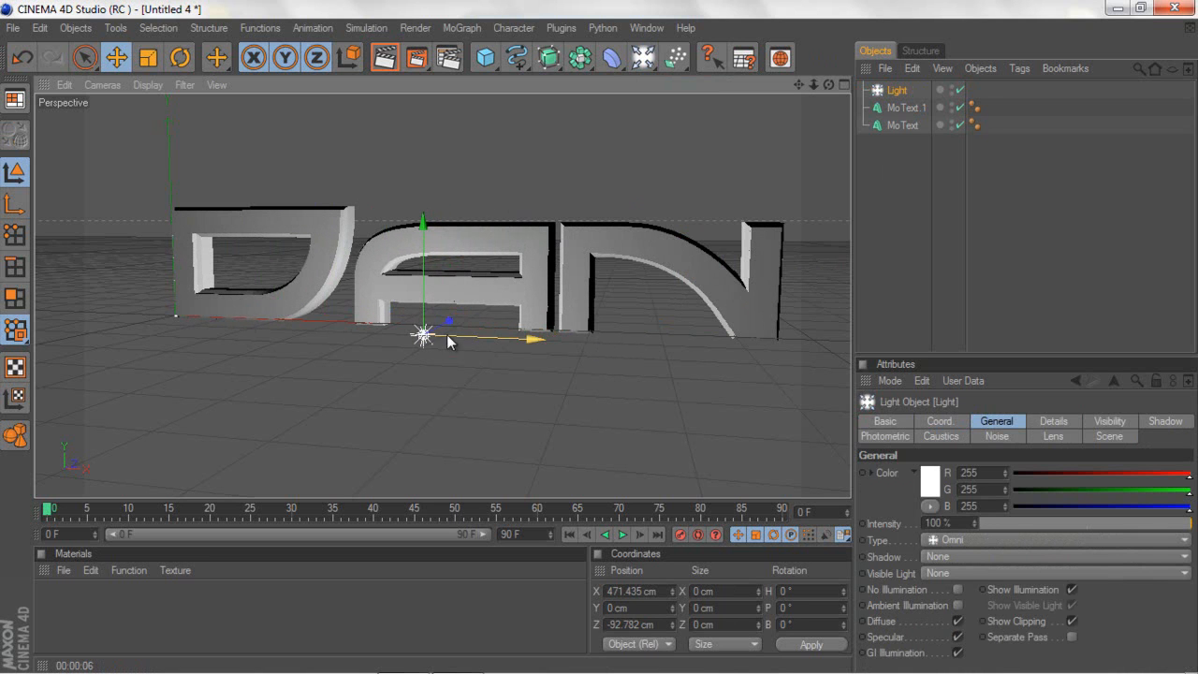
pyautogui.moveTo(448, 321); pyautogui.dragTo(600, 337)
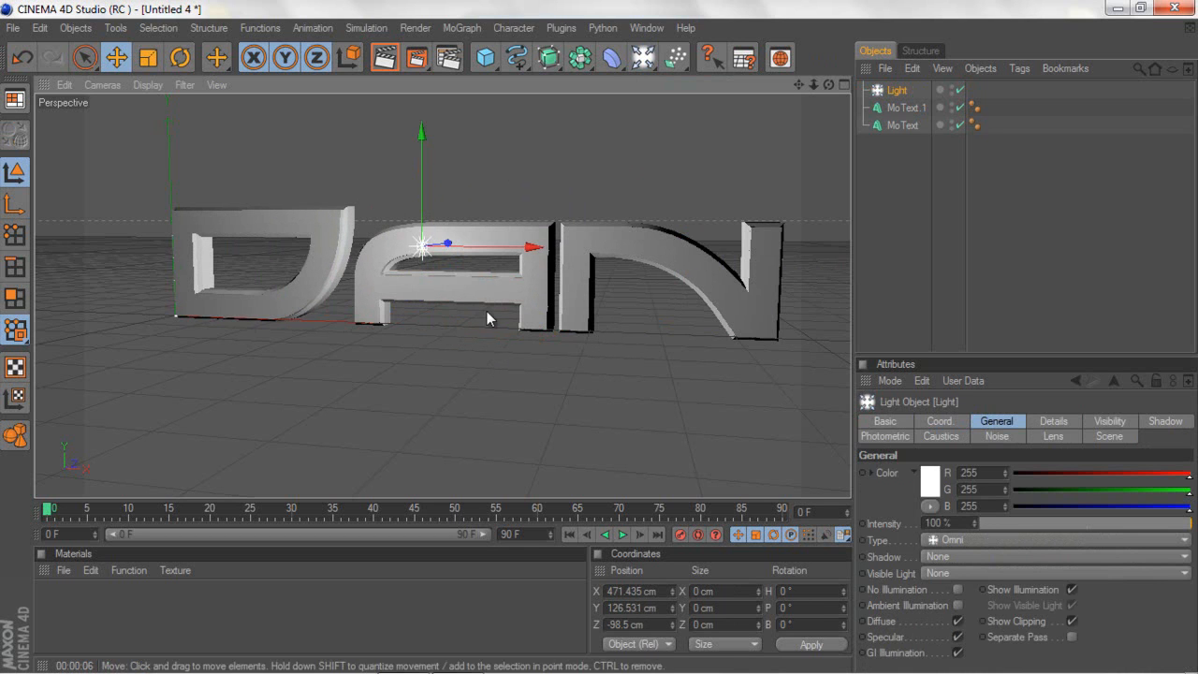
pyautogui.moveTo(491, 249); pyautogui.dragTo(599, 337)
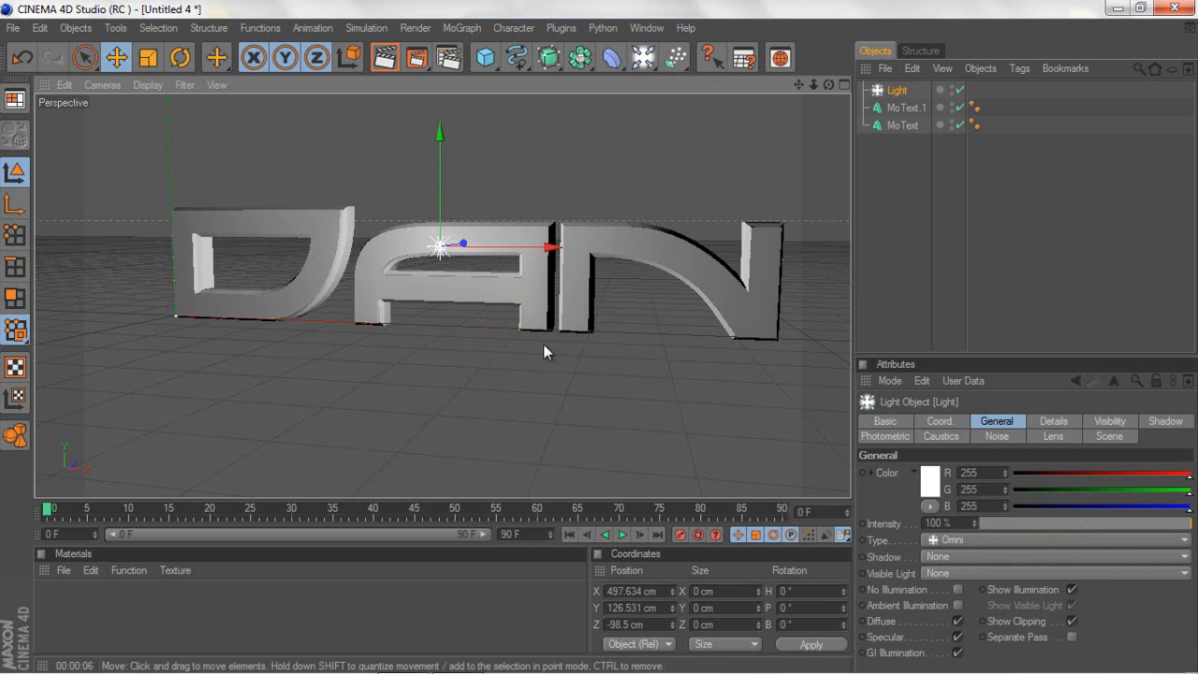
pyautogui.click(385, 58)
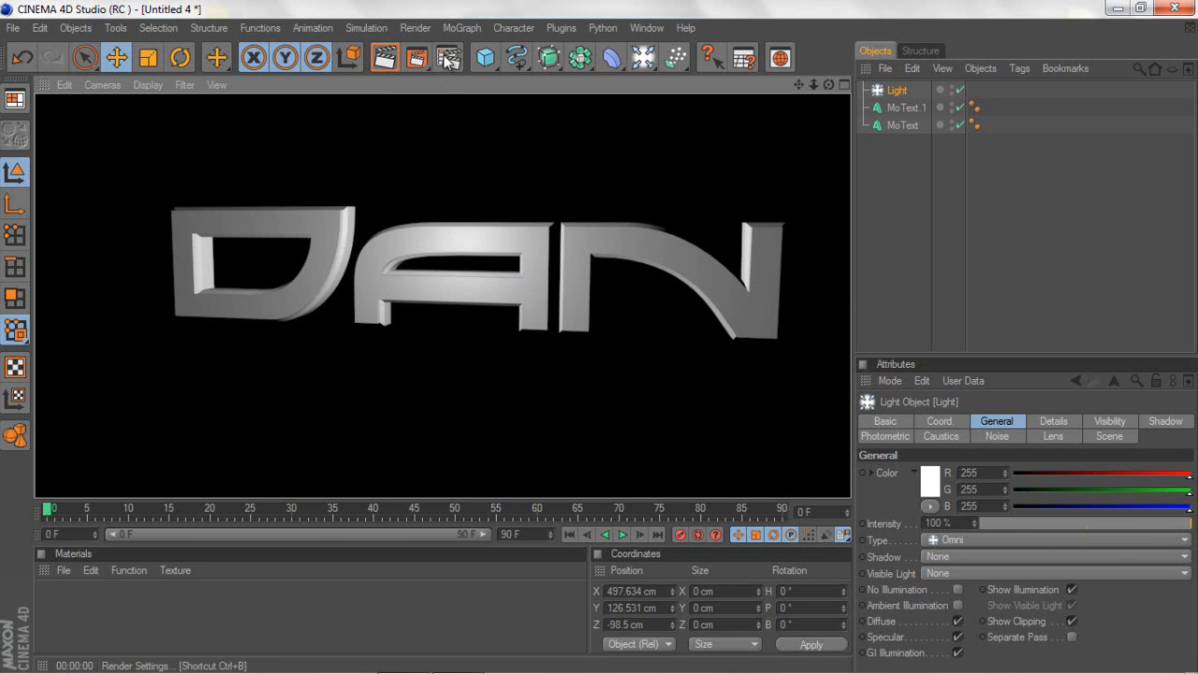
# Reposition the light lower and farther in front to about X 535, Y 49, Z -233 cm and preview the render.
pyautogui.click(428, 192)
pyautogui.click(462, 251)
pyautogui.moveTo(466, 251)
pyautogui.mouseDown()
pyautogui.moveTo(599, 337)
pyautogui.moveTo(623, 337)
pyautogui.moveTo(600, 337)
pyautogui.moveTo(489, 245)
pyautogui.moveTo(470, 249)
pyautogui.moveTo(598, 338)
pyautogui.moveTo(628, 338)
pyautogui.moveTo(457, 247)
pyautogui.moveTo(599, 340)
pyautogui.moveTo(446, 251)
pyautogui.mouseUp()
pyautogui.moveTo(454, 304); pyautogui.dragTo(604, 343)
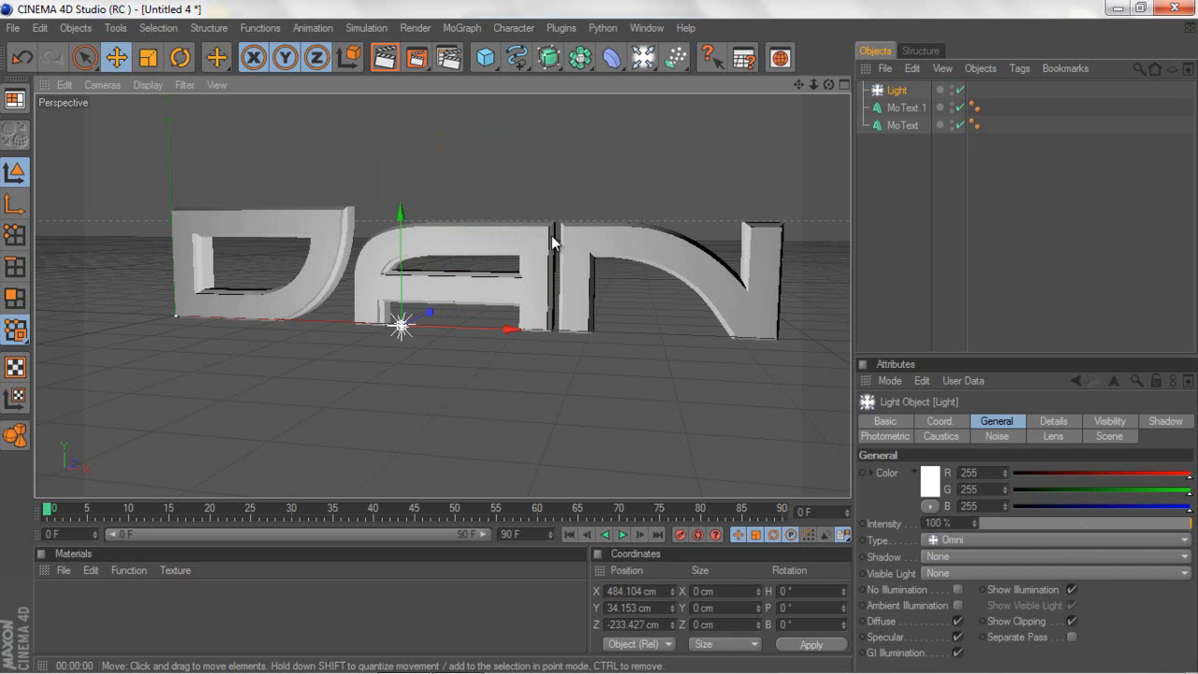
pyautogui.moveTo(401, 281)
pyautogui.mouseDown()
pyautogui.moveTo(599, 337)
pyautogui.moveTo(402, 270)
pyautogui.mouseUp()
pyautogui.moveTo(430, 314); pyautogui.dragTo(592, 338)
pyautogui.click(383, 58)
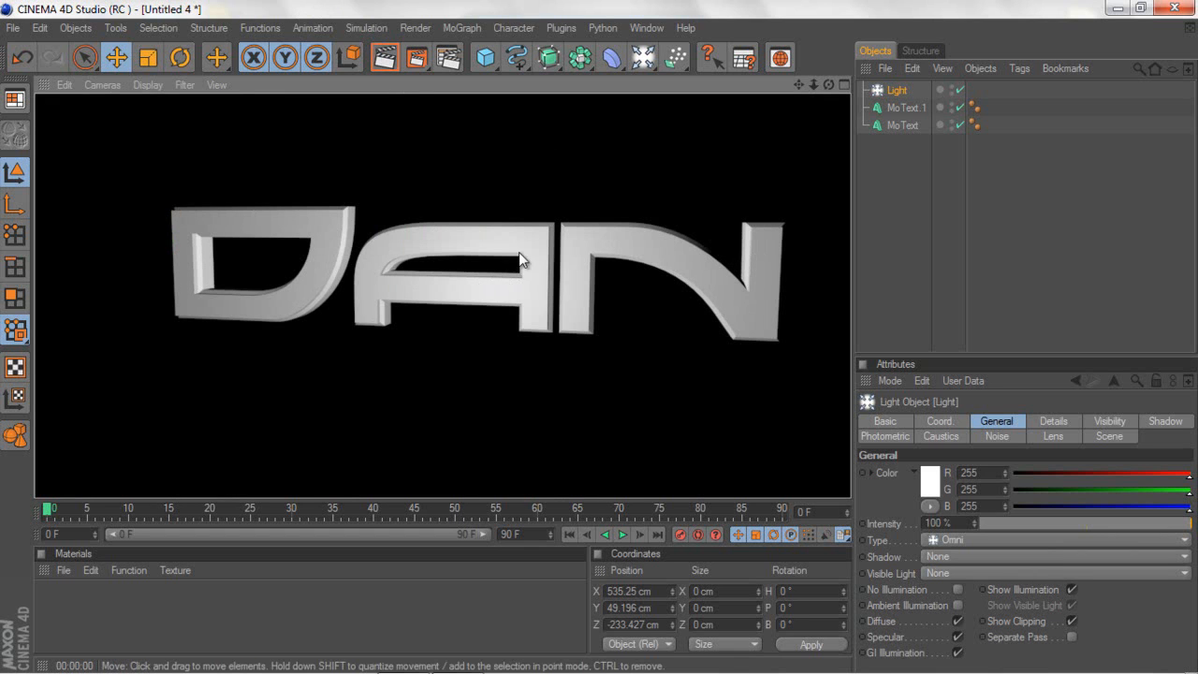
pyautogui.click(758, 178)
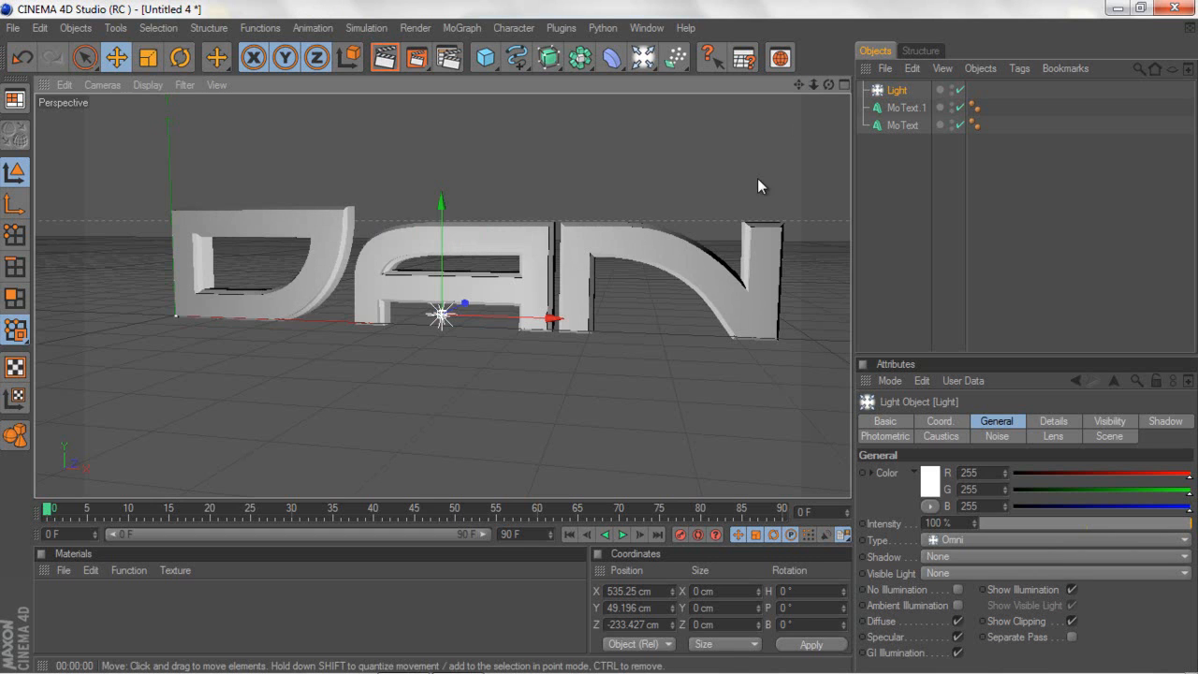
# Create a new material and open it for editing.
pyautogui.moveTo(798, 86); pyautogui.dragTo(597, 337)
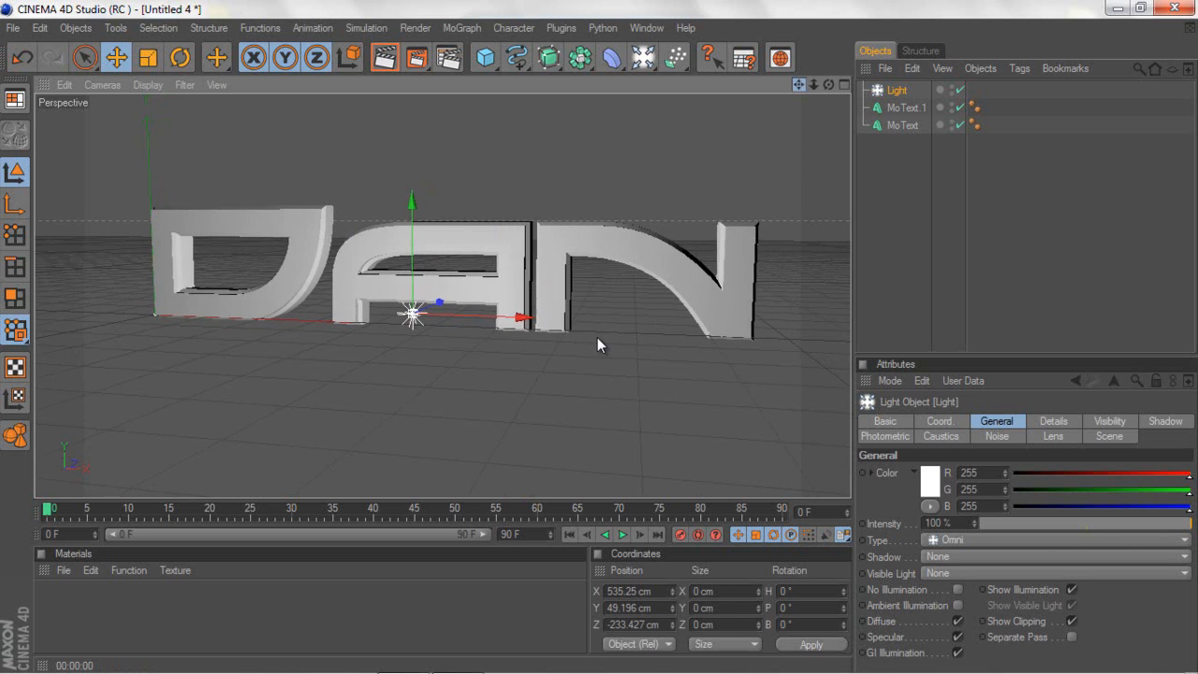
pyautogui.click(61, 568)
pyautogui.click(74, 361)
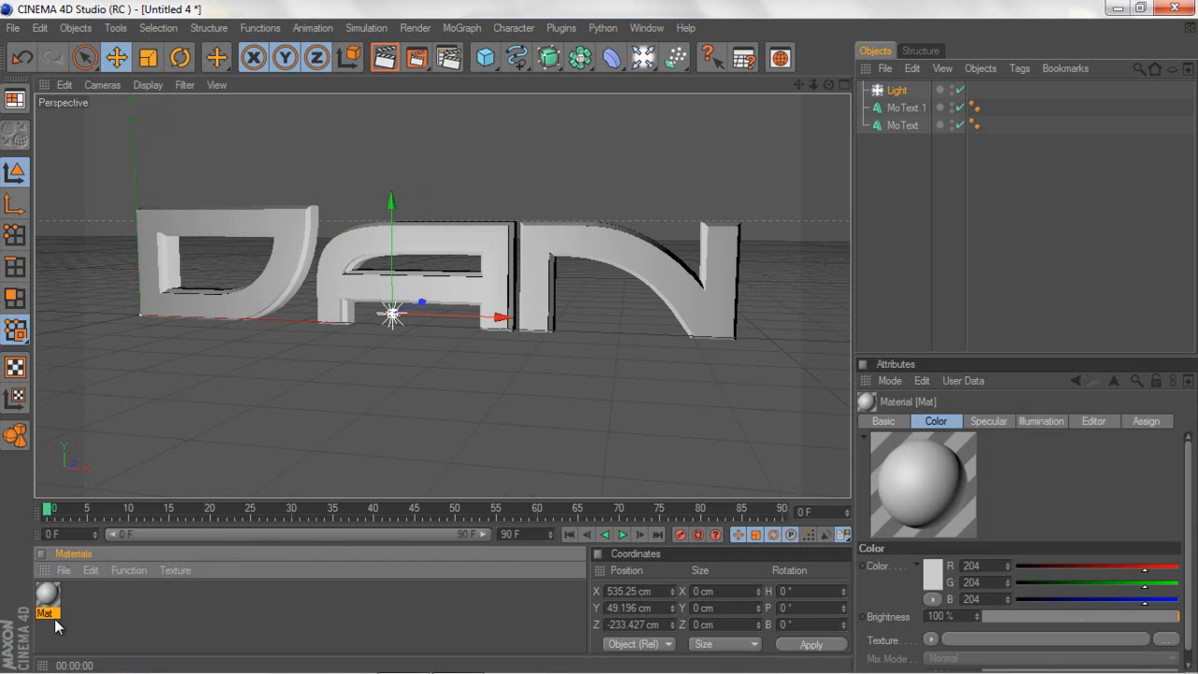
pyautogui.doubleClick(48, 594)
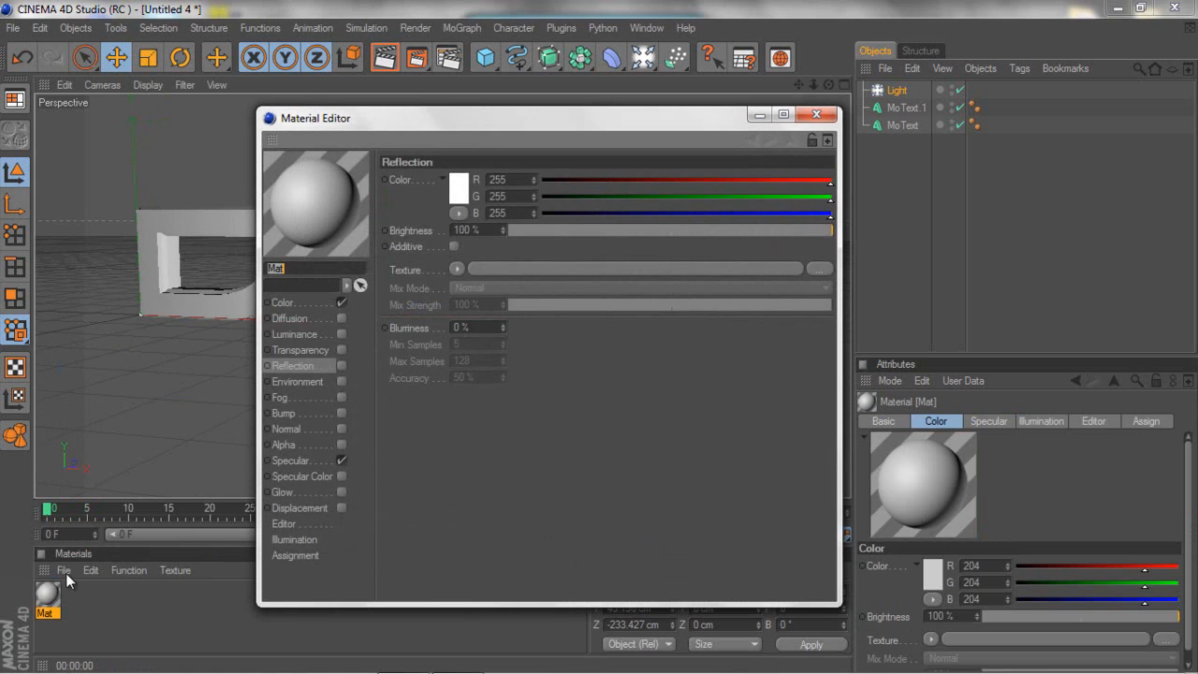
# Set the new material's reflection color to light gray, RGB 222, 222, 222.
pyautogui.click(462, 190)
pyautogui.moveTo(370, 140); pyautogui.dragTo(357, 138)
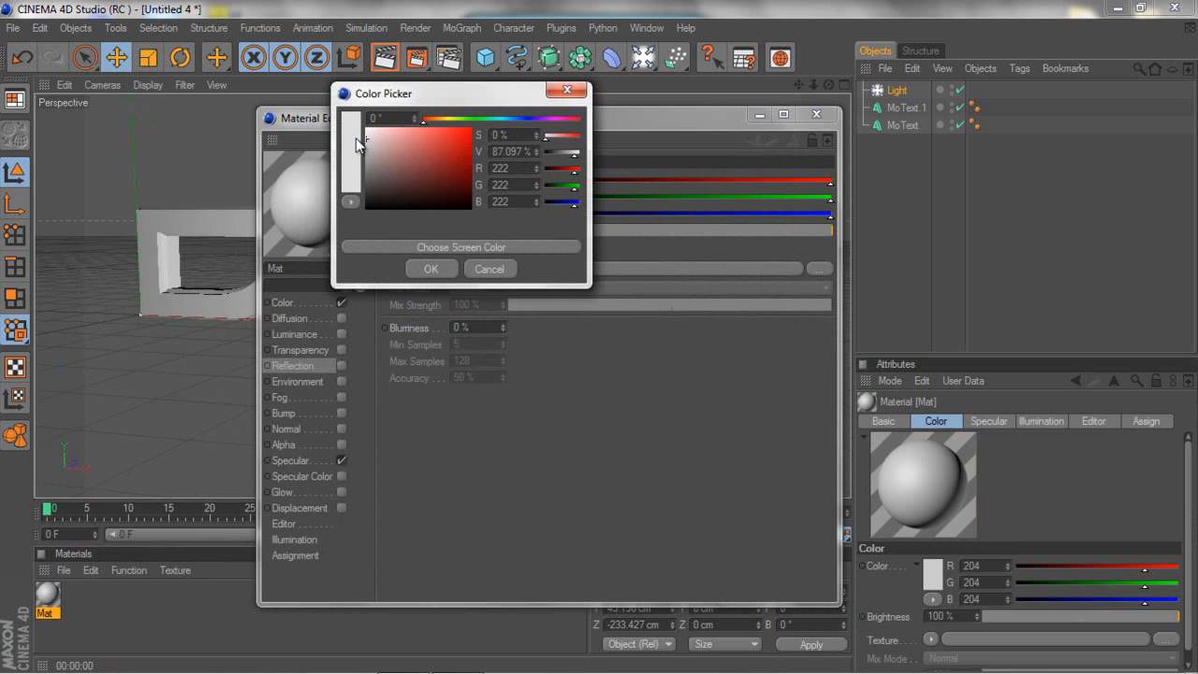
pyautogui.click(420, 269)
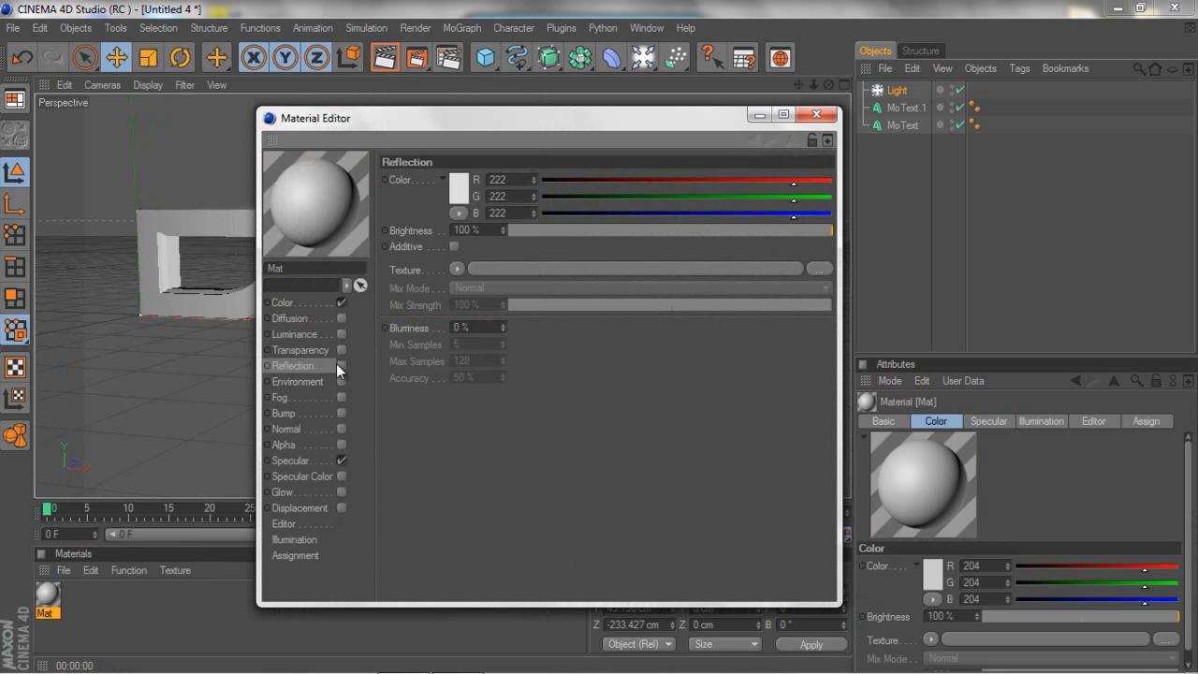
# Enable the material's Reflection channel and set the reflection color to white, RGB 255, 255, 255.
pyautogui.click(340, 365)
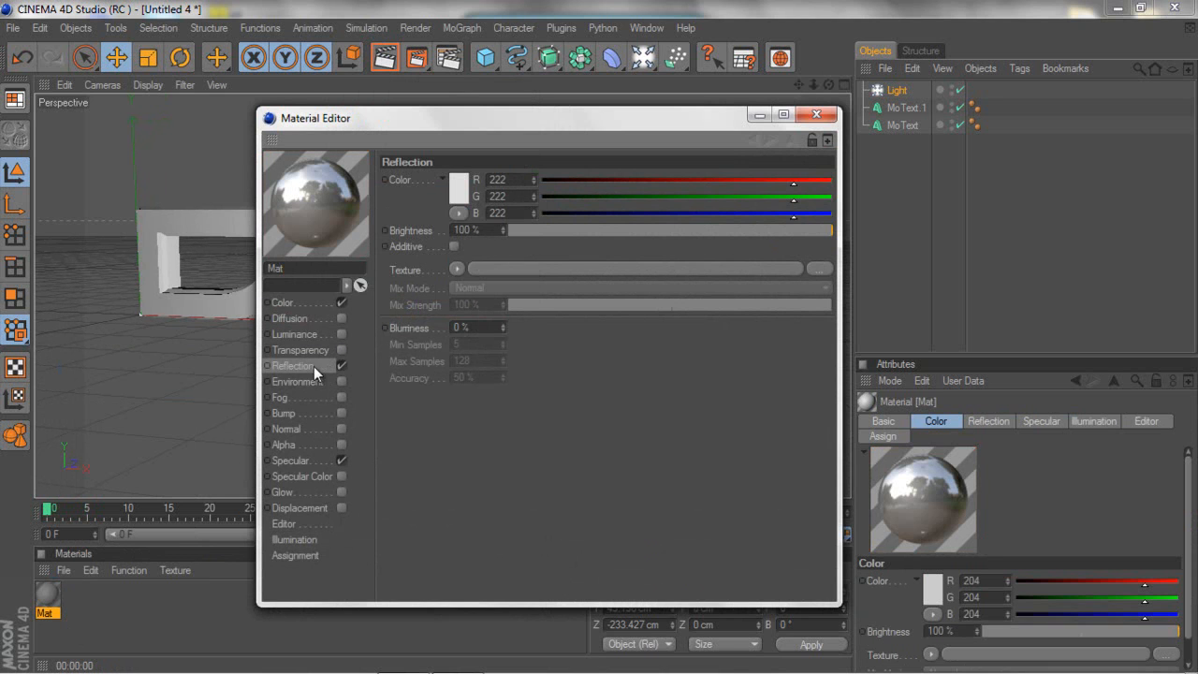
pyautogui.click(456, 187)
pyautogui.moveTo(375, 178); pyautogui.dragTo(342, 162)
pyautogui.click(418, 270)
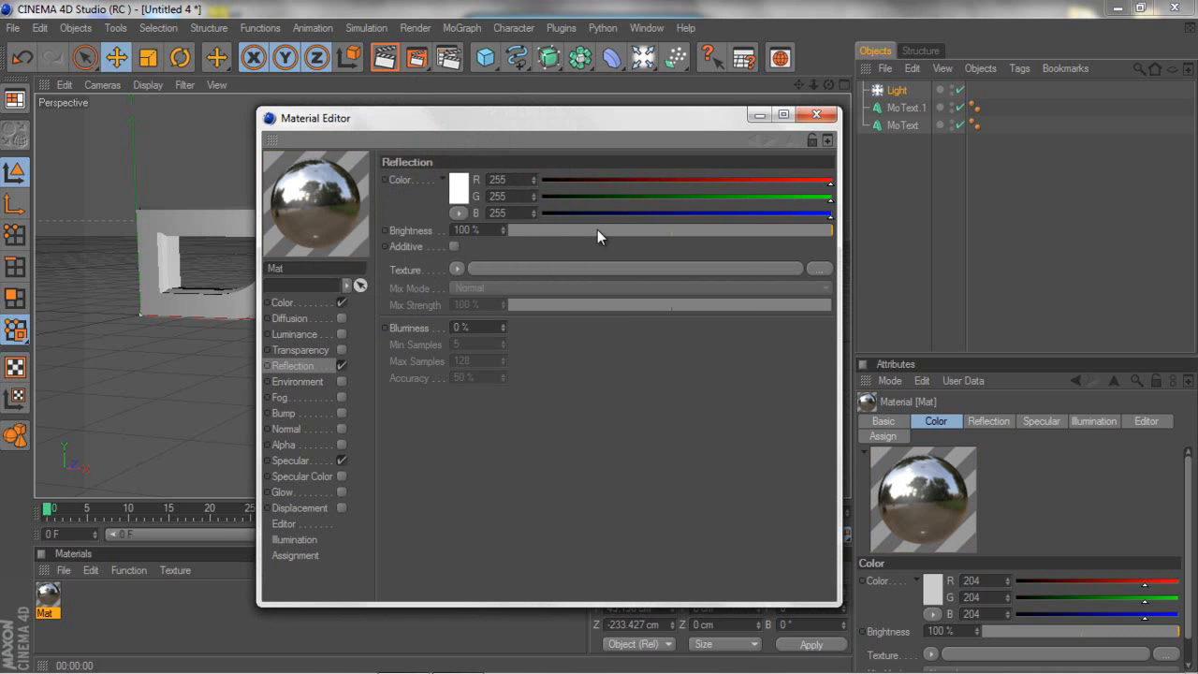
# Set the material's reflection brightness to 70%.
pyautogui.moveTo(801, 234); pyautogui.dragTo(799, 229)
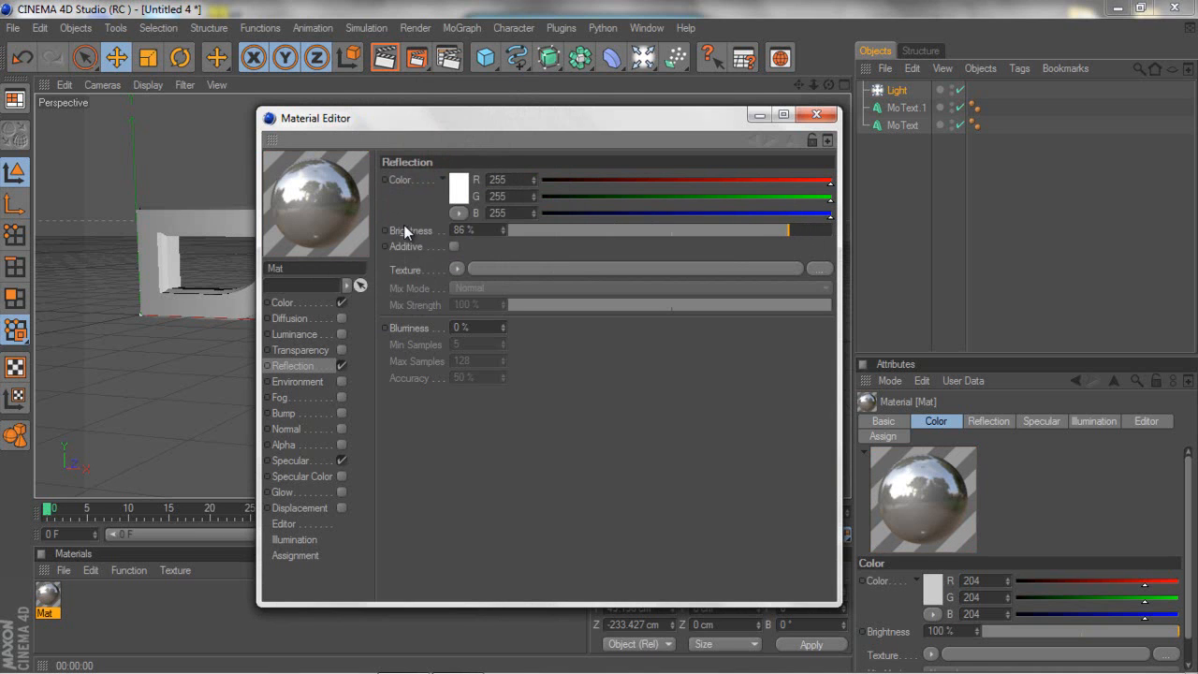
pyautogui.doubleClick(465, 230)
pyautogui.press('BackSpace')
pyautogui.write('70')
# Add a Fresnel texture to the reflection with a mix strength of 70% and close the material.
pyautogui.click(458, 264)
pyautogui.click(470, 430)
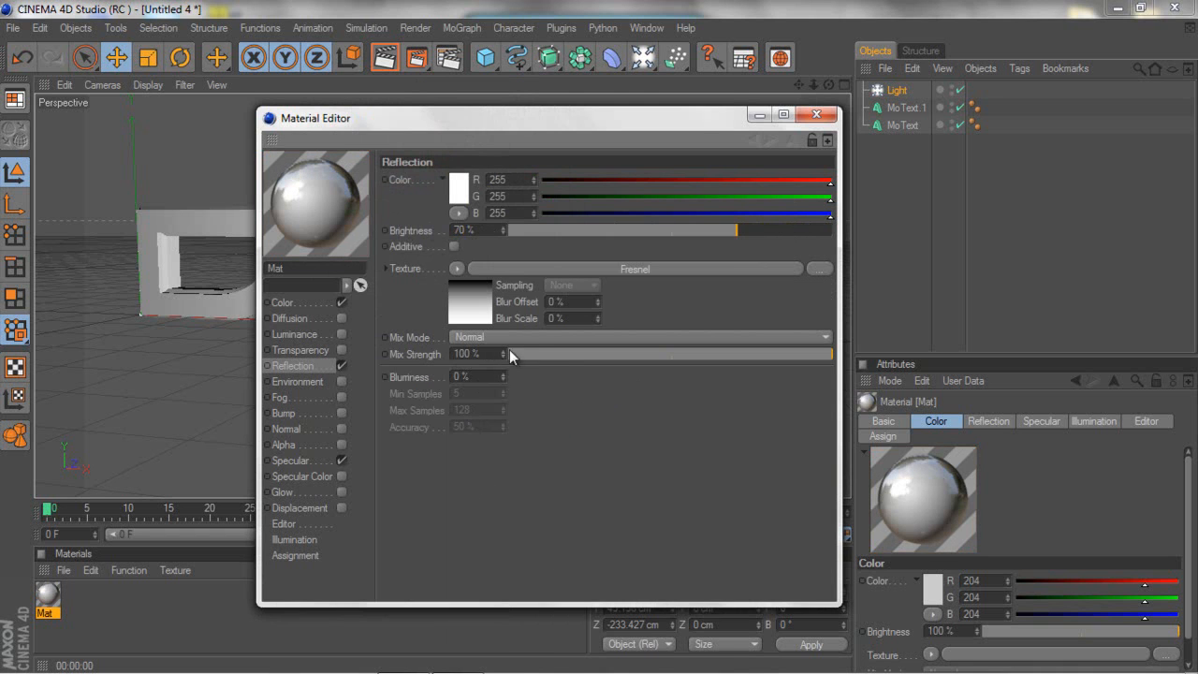
pyautogui.click(567, 353)
pyautogui.moveTo(553, 359); pyautogui.dragTo(739, 349)
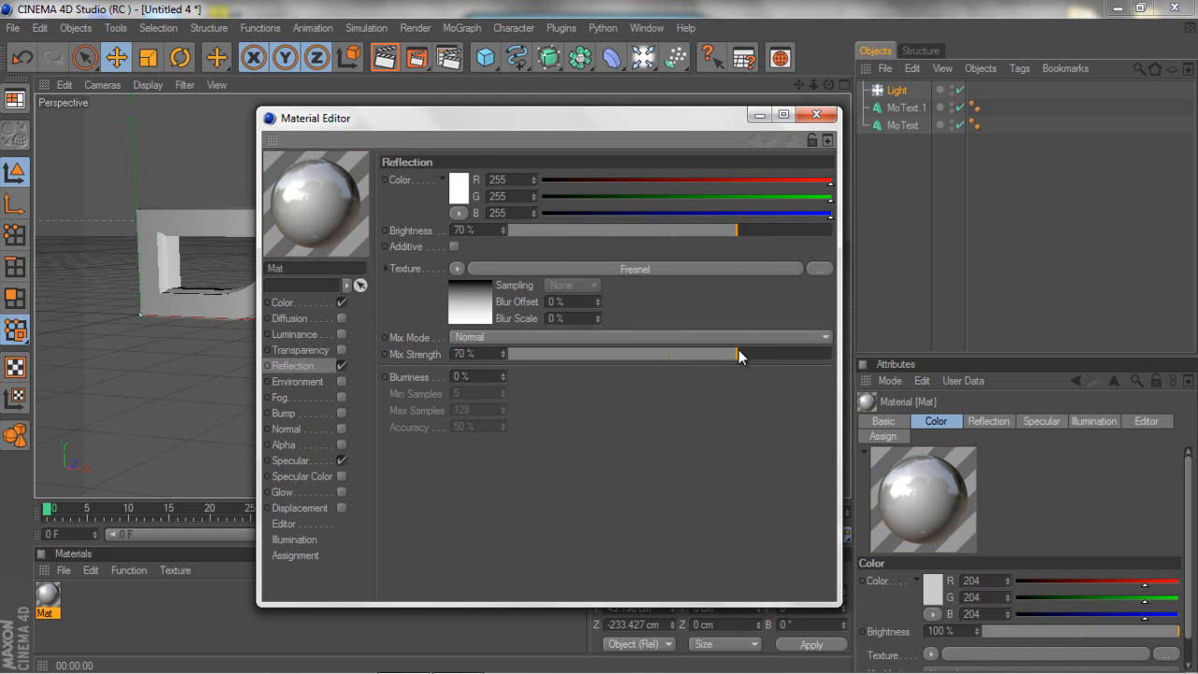
pyautogui.click(816, 114)
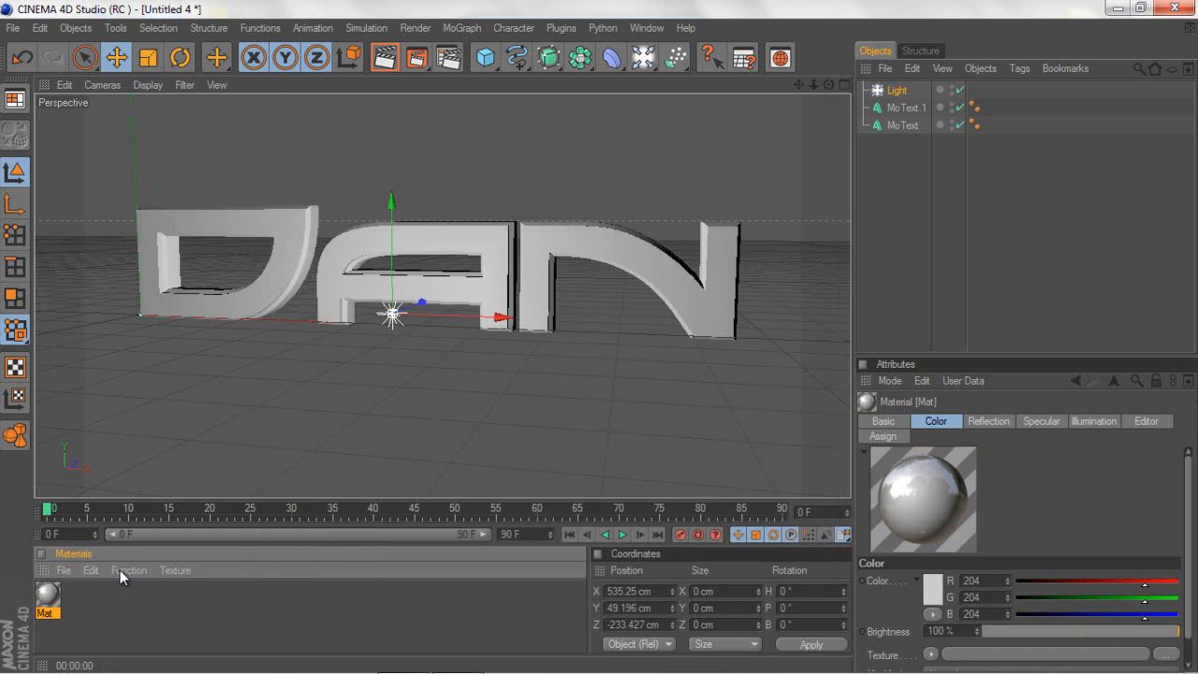
# Apply the reflective material Mat to both MoText and MoText.1.
pyautogui.moveTo(271, 264); pyautogui.dragTo(274, 272)
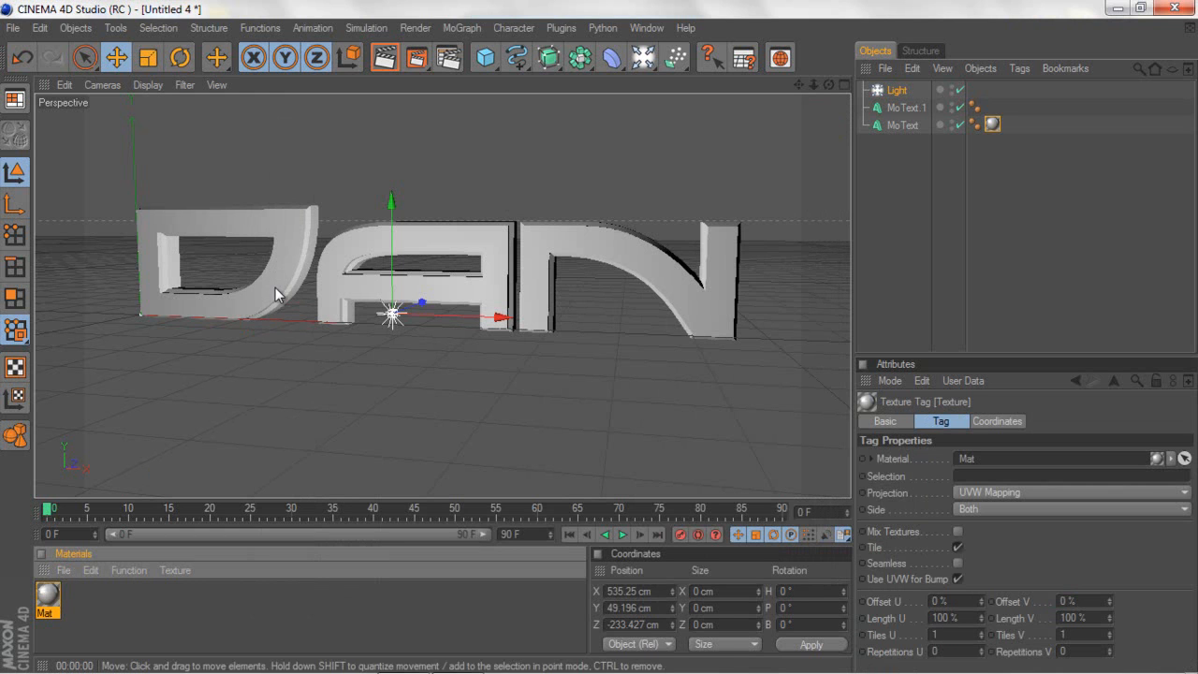
pyautogui.moveTo(992, 124)
pyautogui.mouseDown()
pyautogui.moveTo(1002, 120)
pyautogui.moveTo(993, 106)
pyautogui.moveTo(993, 126)
pyautogui.moveTo(993, 105)
pyautogui.mouseUp()
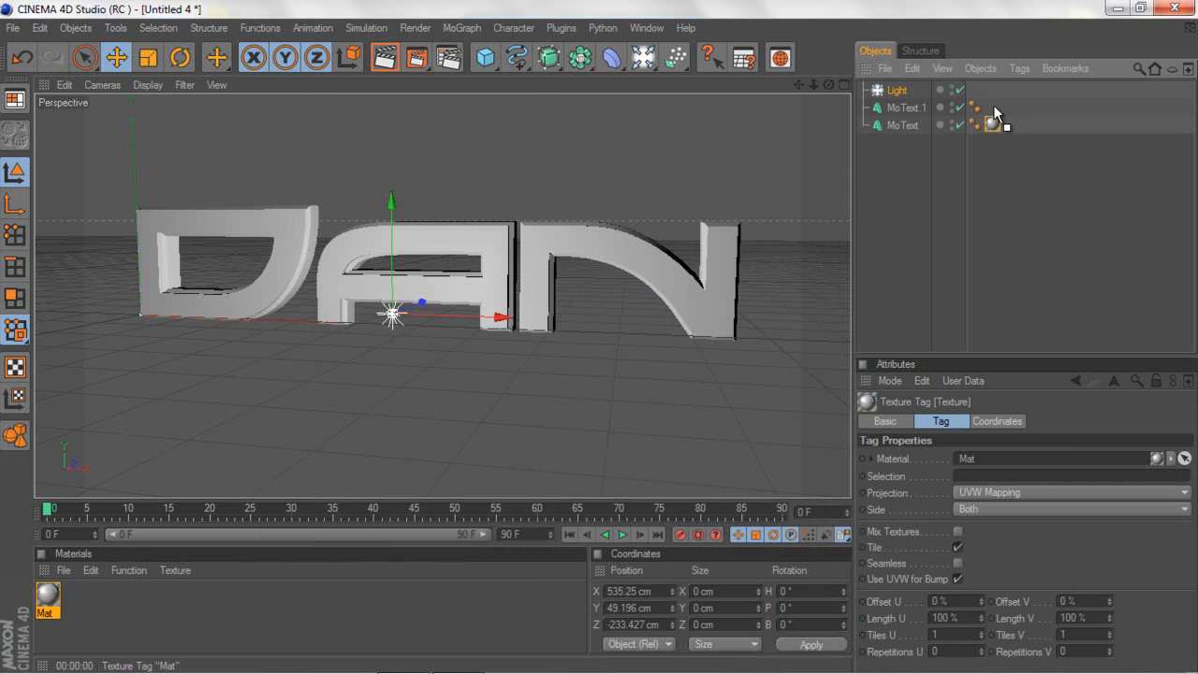
pyautogui.moveTo(52, 599); pyautogui.dragTo(740, 235)
# Delete the light from the scene and remove the Mat material from MoText.1.
pyautogui.press('Delete')
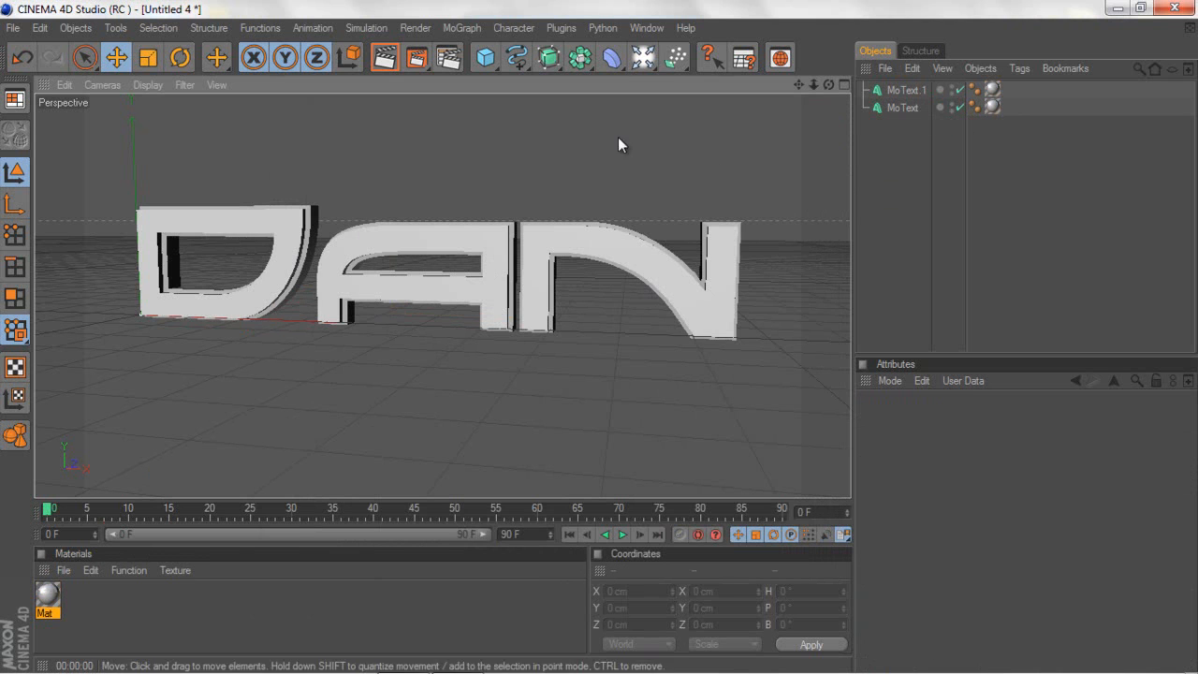
pyautogui.click(385, 58)
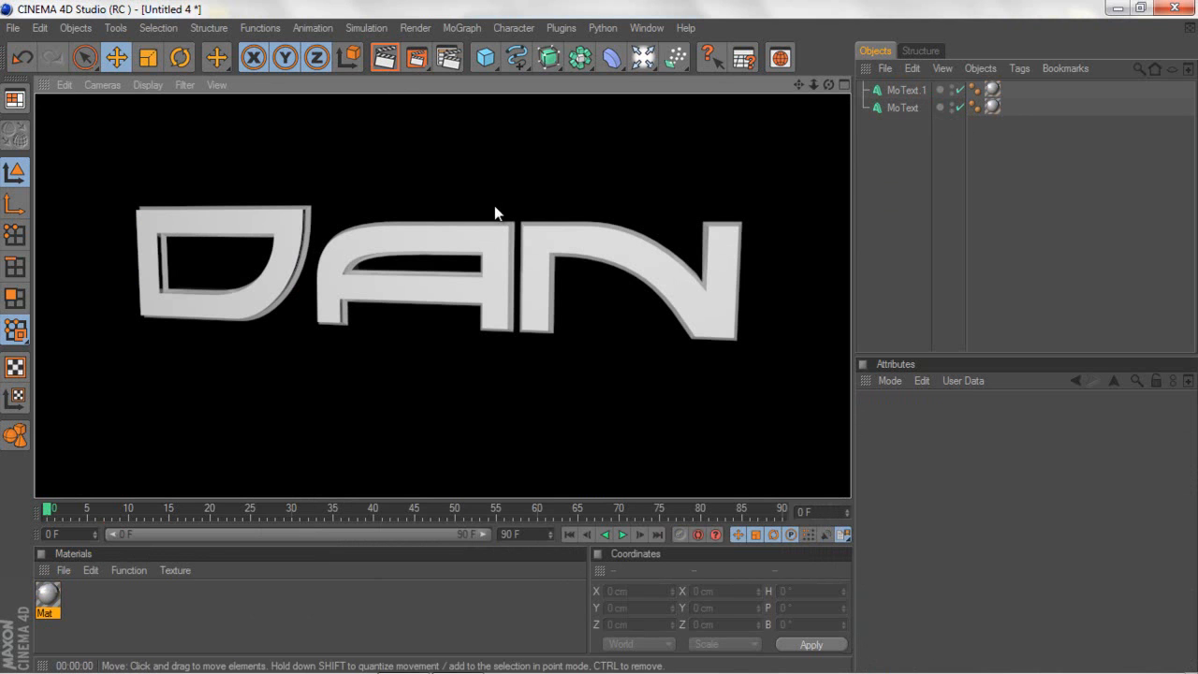
pyautogui.click(992, 92)
pyautogui.press('Delete')
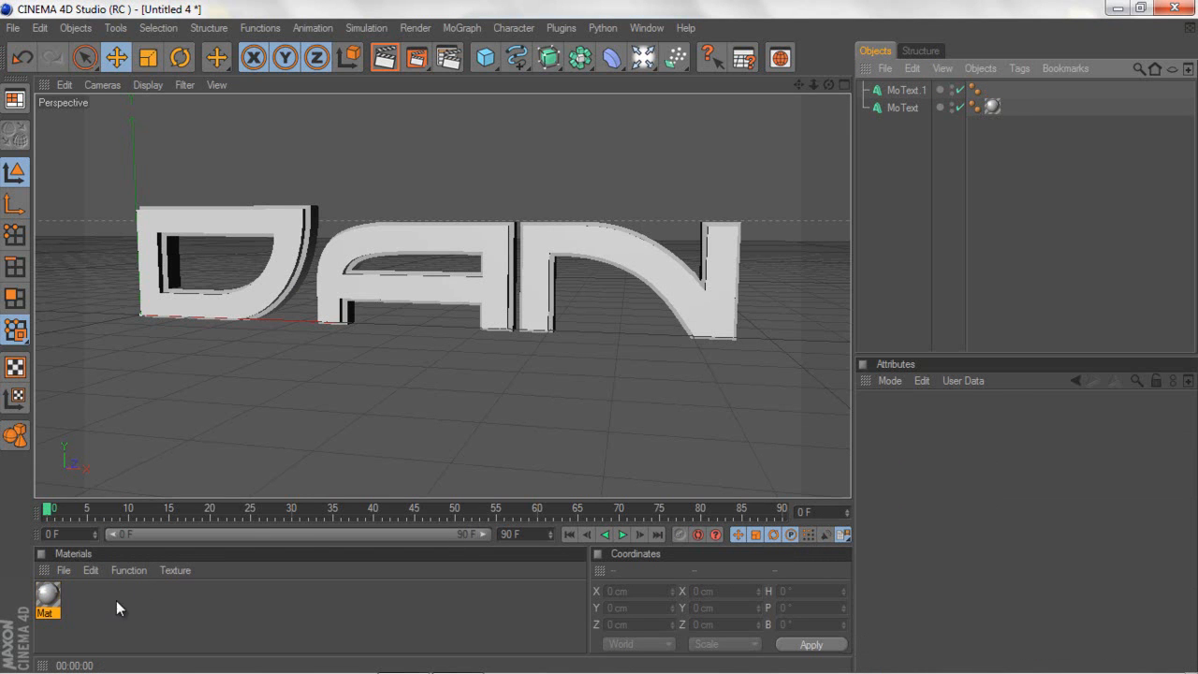
# Create a second material and open it for editing.
pyautogui.click(64, 570)
pyautogui.click(89, 360)
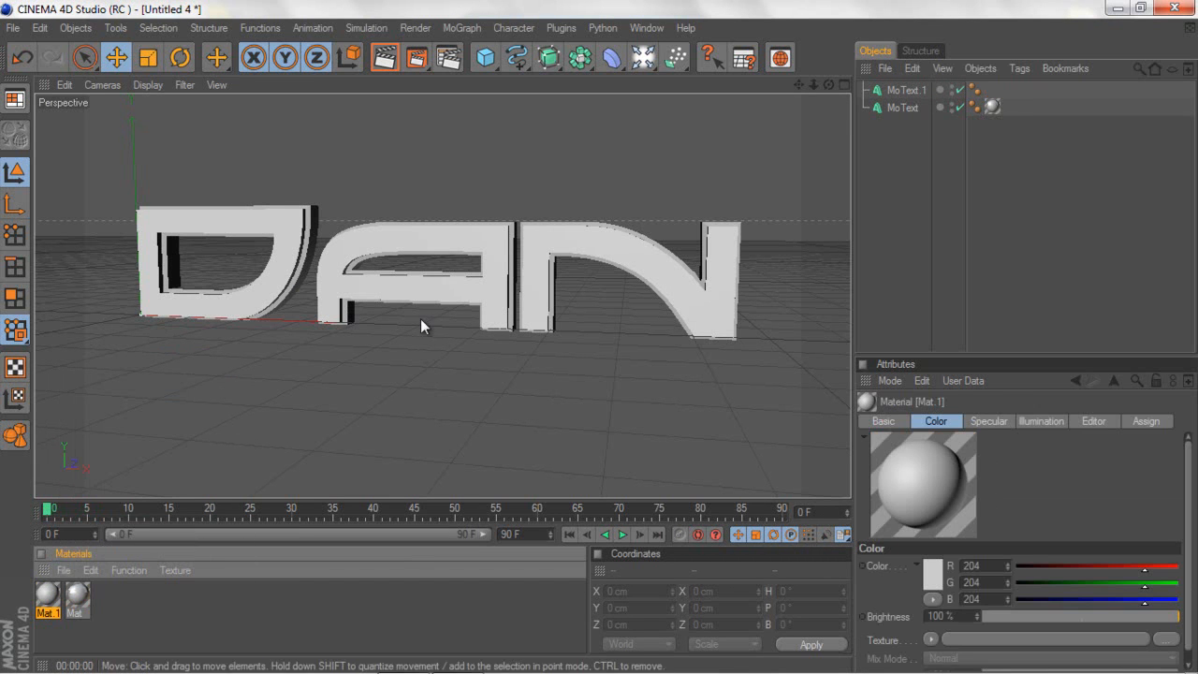
pyautogui.doubleClick(49, 597)
# Set the second material's reflection color to green, RGB 71, 202, 20.
pyautogui.click(460, 187)
pyautogui.click(456, 174)
pyautogui.click(464, 157)
pyautogui.click(469, 133)
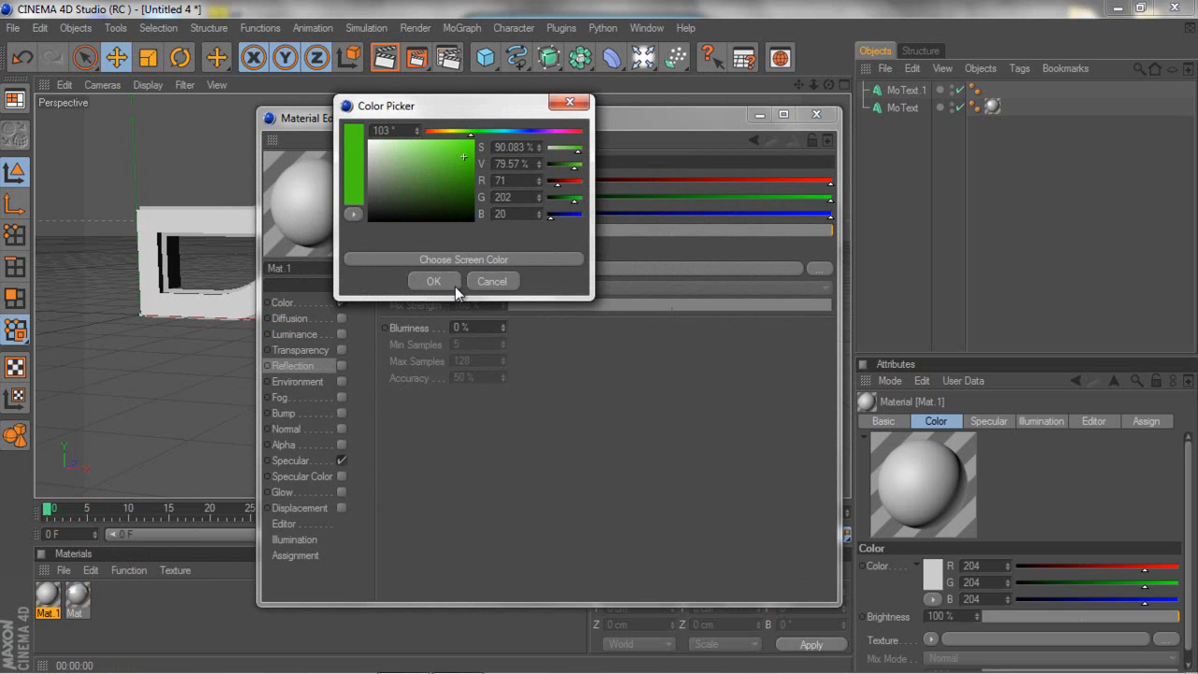
pyautogui.click(441, 284)
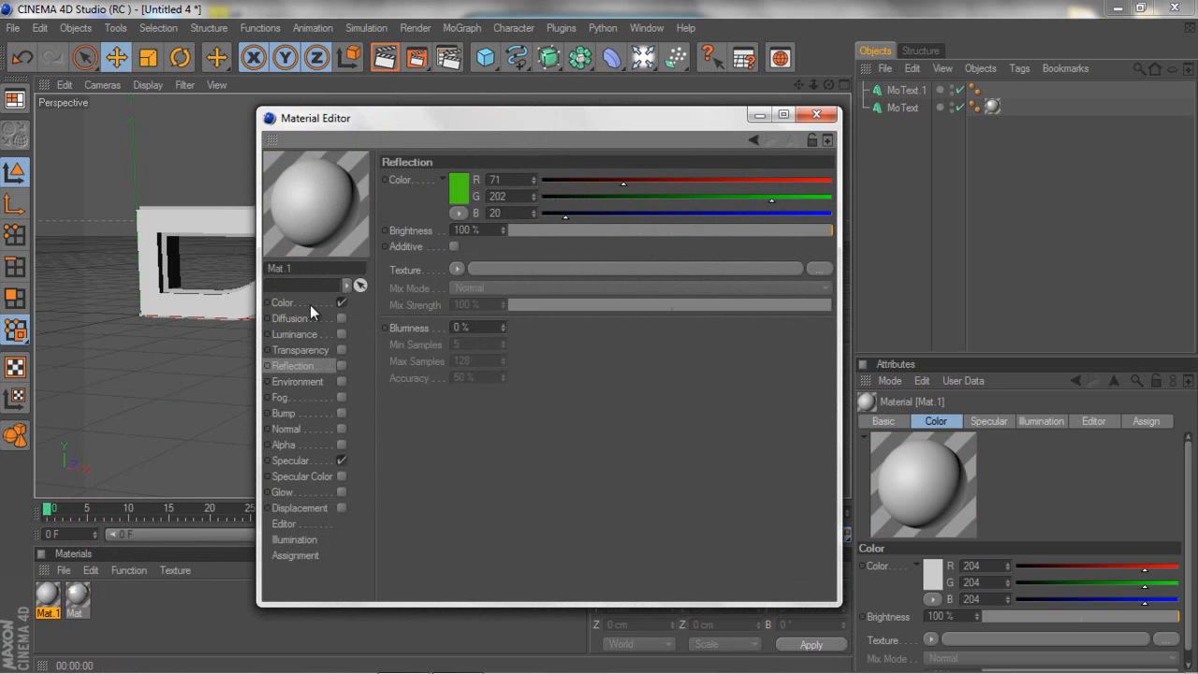
# Set the base color of Mat.1 to bright green, RGB 72, 243, 16.
pyautogui.click(283, 305)
pyautogui.click(457, 187)
pyautogui.click(461, 116)
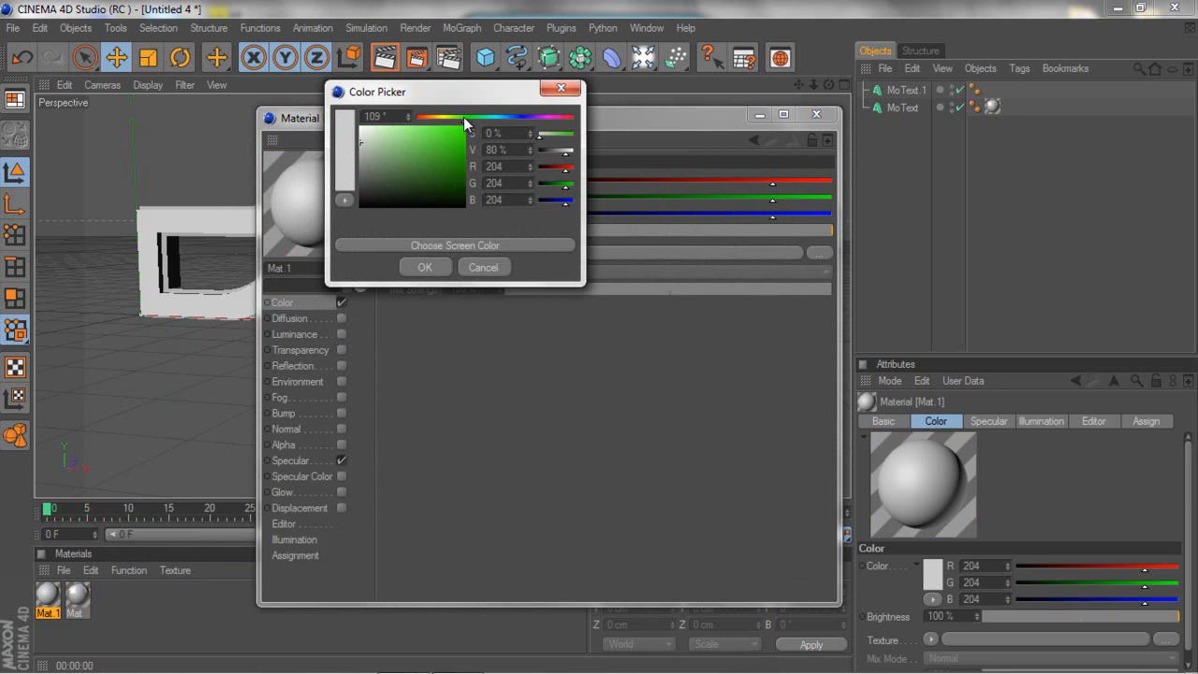
pyautogui.click(444, 154)
pyautogui.click(457, 153)
pyautogui.click(425, 267)
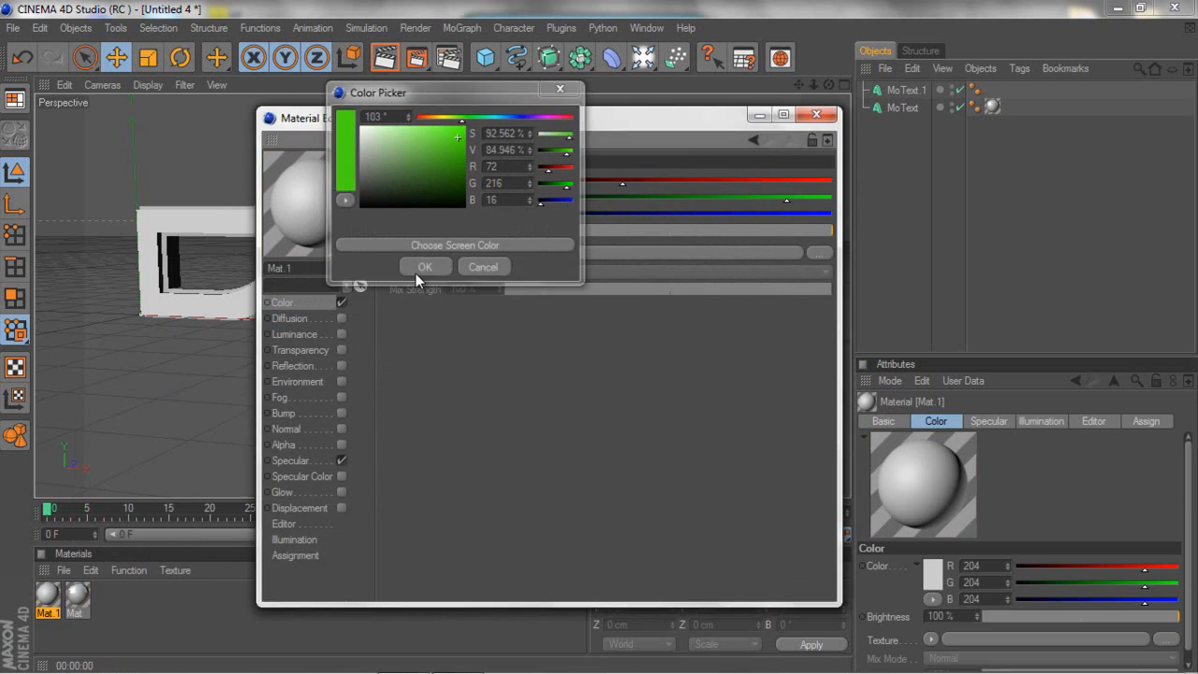
pyautogui.click(812, 197)
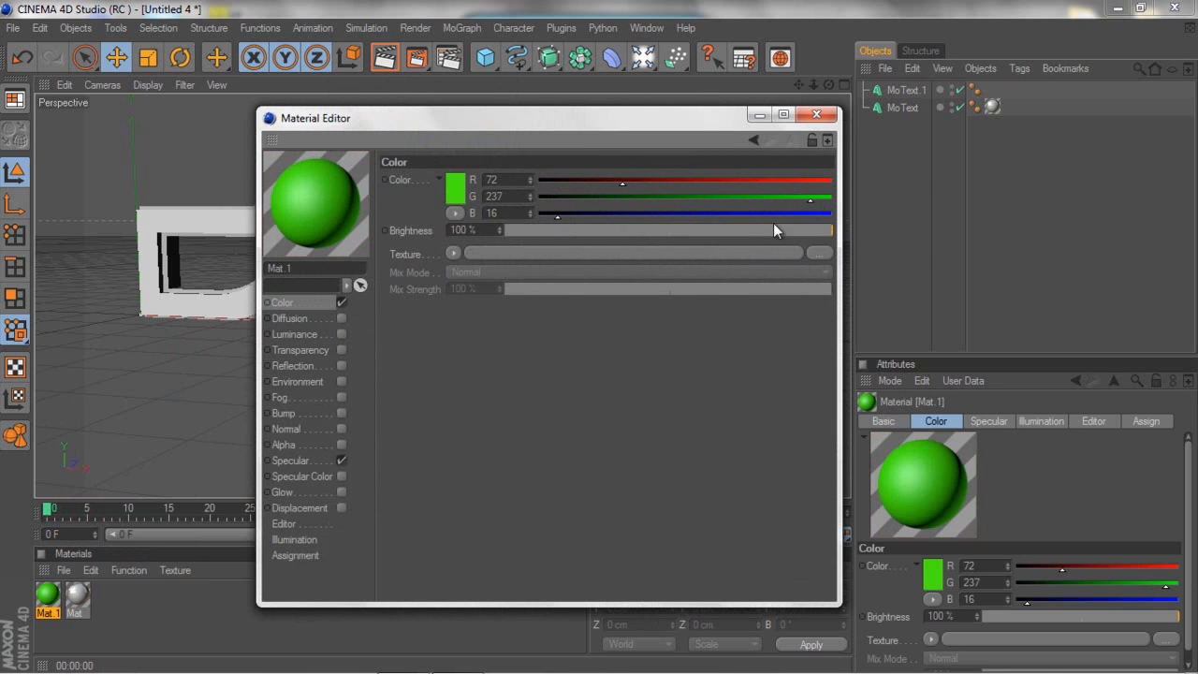
pyautogui.moveTo(811, 199); pyautogui.dragTo(817, 199)
# Enable reflection on Mat.1 and set its reflection color to white, RGB 255, 255, 255.
pyautogui.click(341, 365)
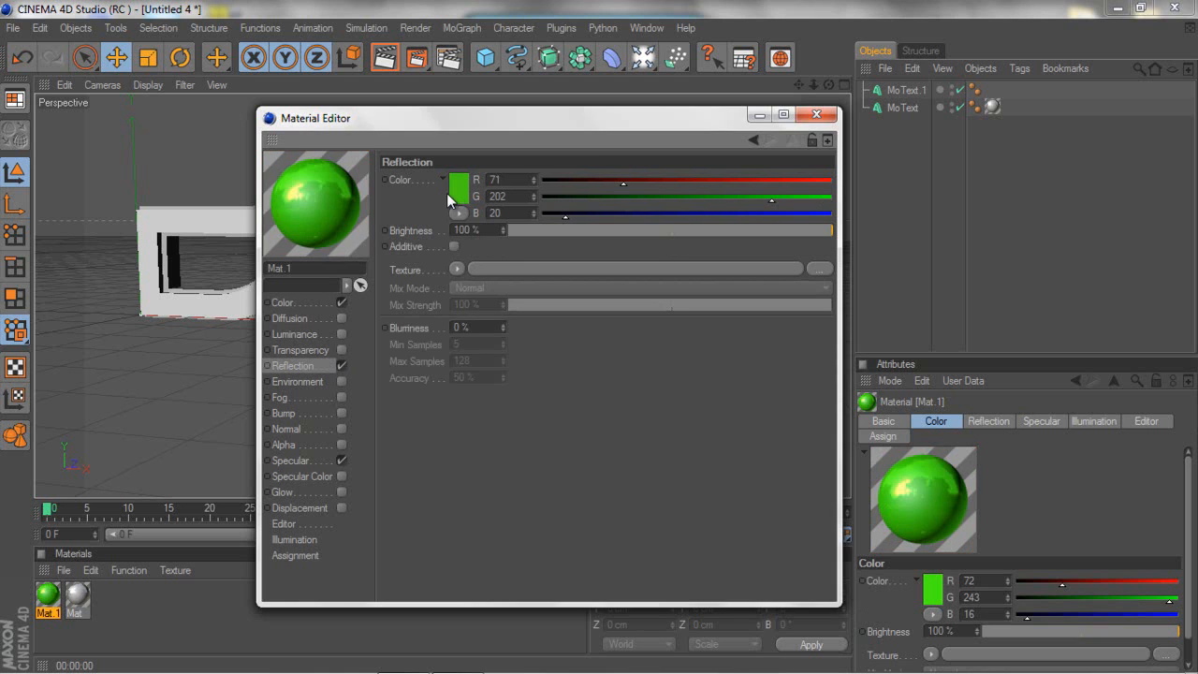
pyautogui.click(455, 194)
pyautogui.moveTo(381, 156); pyautogui.dragTo(339, 120)
pyautogui.click(414, 272)
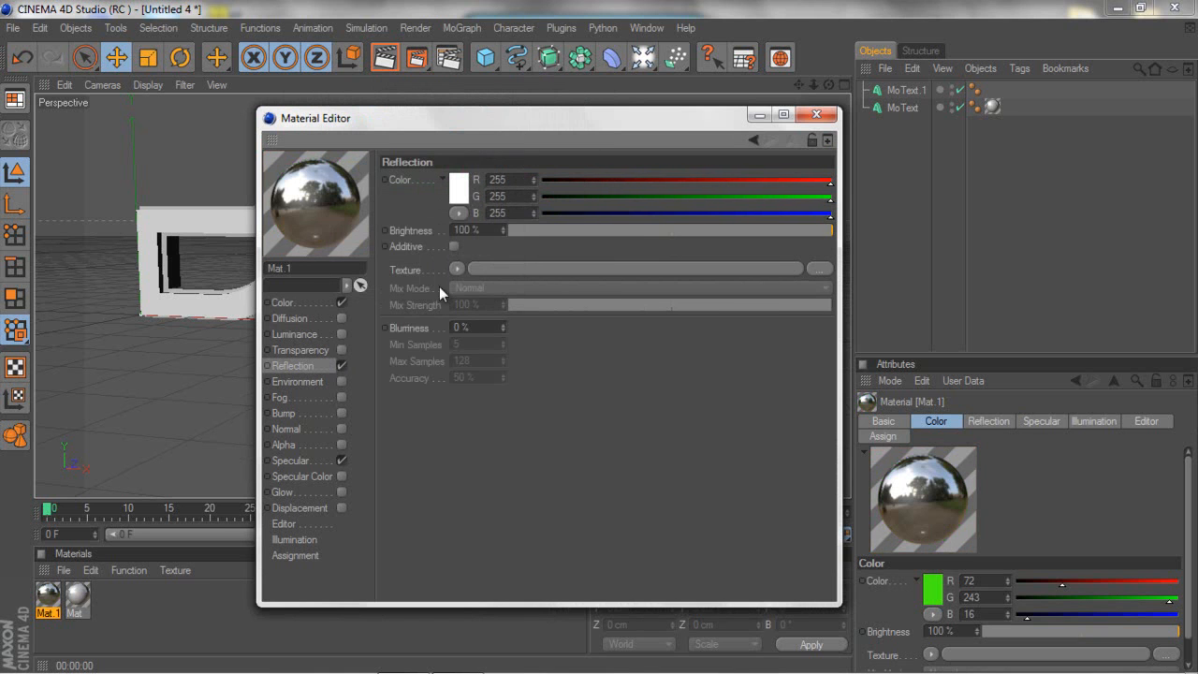
# Set Mat.1's reflection brightness to 70% and add a Fresnel reflection texture with a mix strength of 71%.
pyautogui.moveTo(807, 224); pyautogui.dragTo(755, 229)
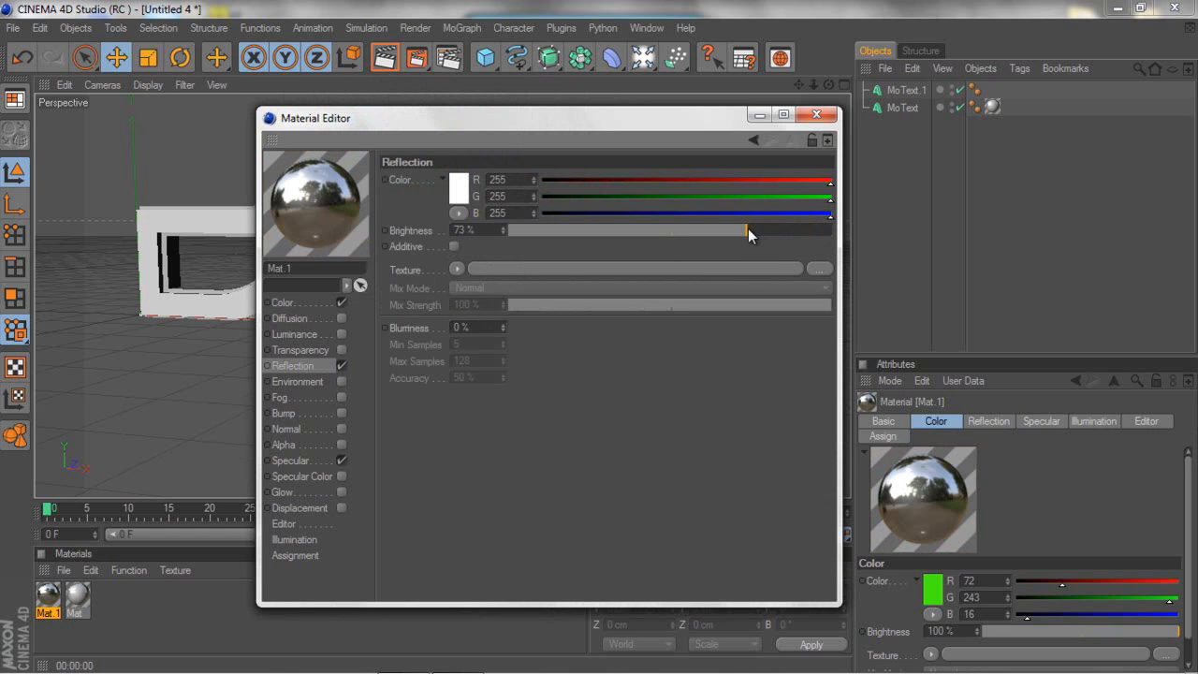
pyautogui.click(735, 233)
pyautogui.click(455, 271)
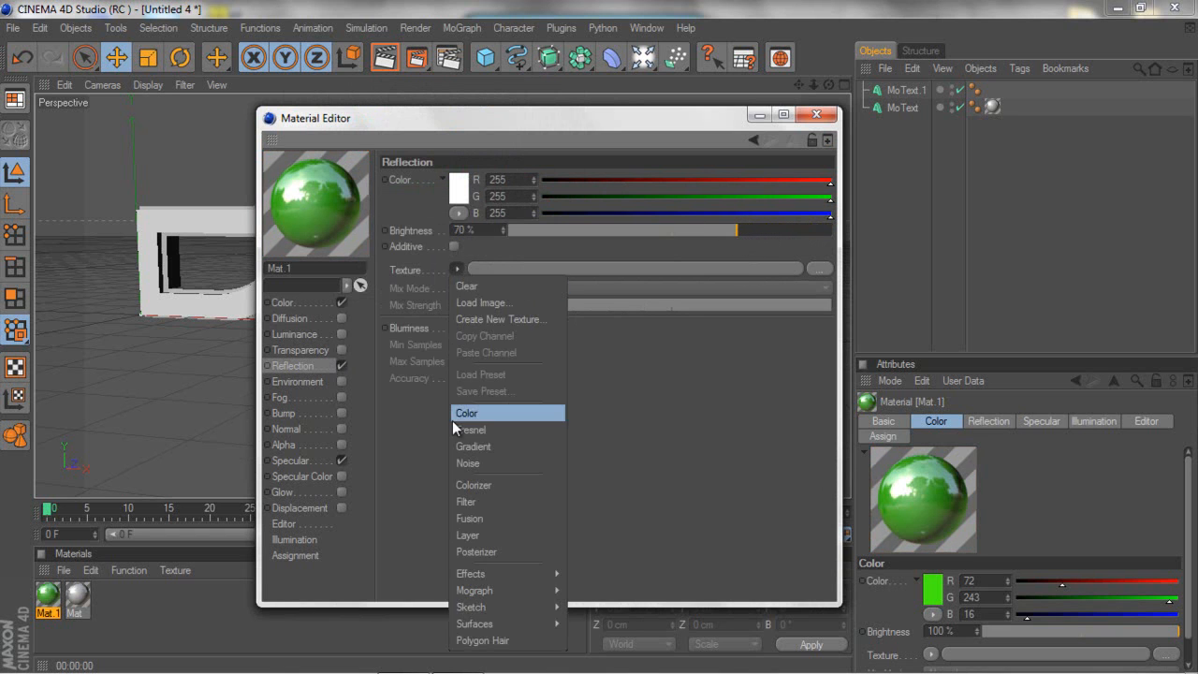
pyautogui.click(463, 429)
pyautogui.moveTo(719, 351); pyautogui.dragTo(755, 358)
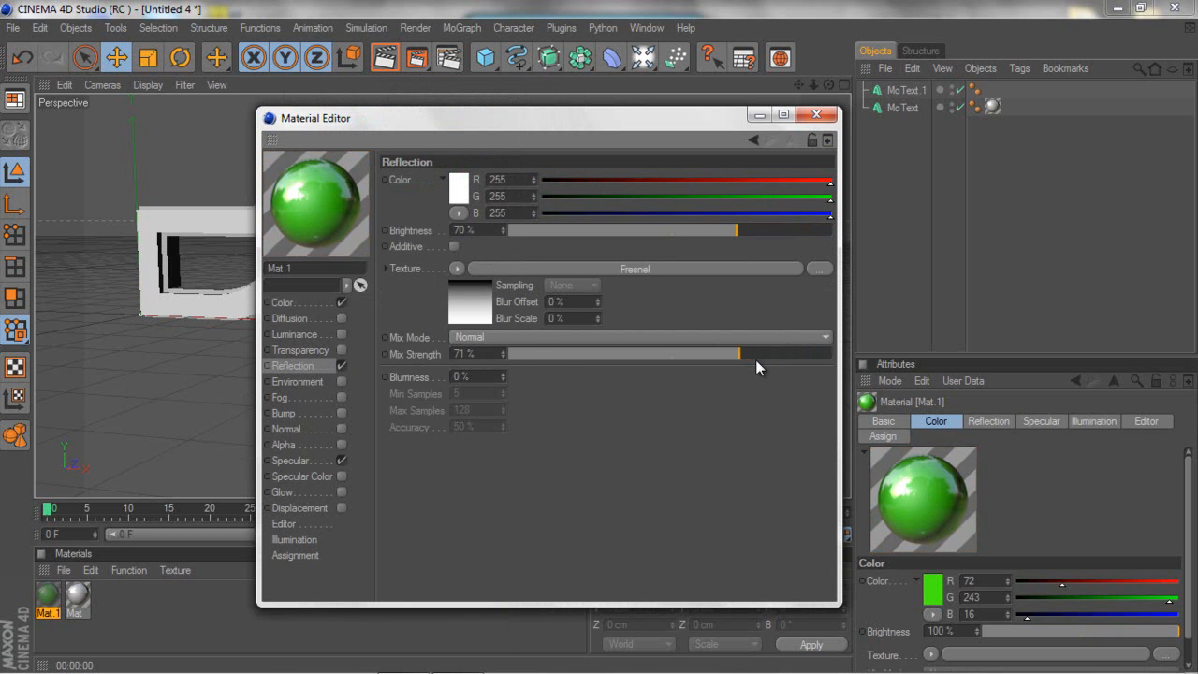
# Apply the green Mat.1 material to MoText.1 and render a preview of the view.
pyautogui.click(816, 114)
pyautogui.moveTo(48, 598); pyautogui.dragTo(311, 239)
pyautogui.click(381, 67)
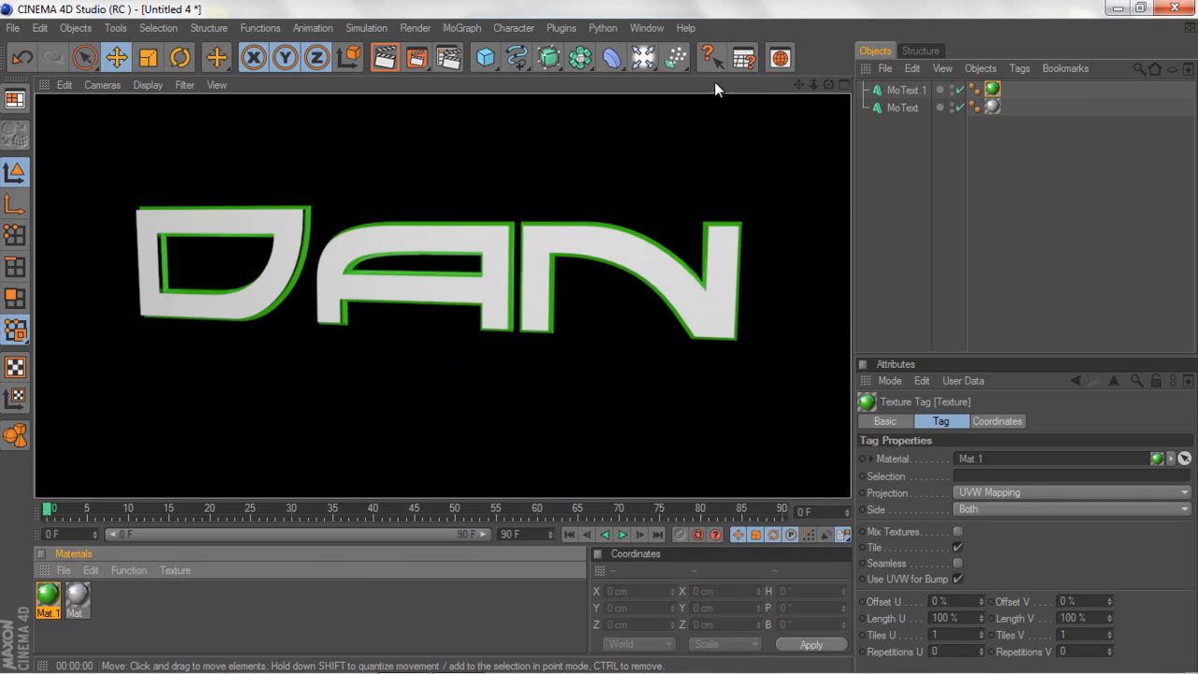
# Orbit and reframe the camera to show the text's depth at an angle, rendering previews to check it.
pyautogui.moveTo(829, 86); pyautogui.dragTo(599, 337)
pyautogui.moveTo(805, 84)
pyautogui.mouseDown()
pyautogui.moveTo(600, 337)
pyautogui.moveTo(797, 81)
pyautogui.mouseUp()
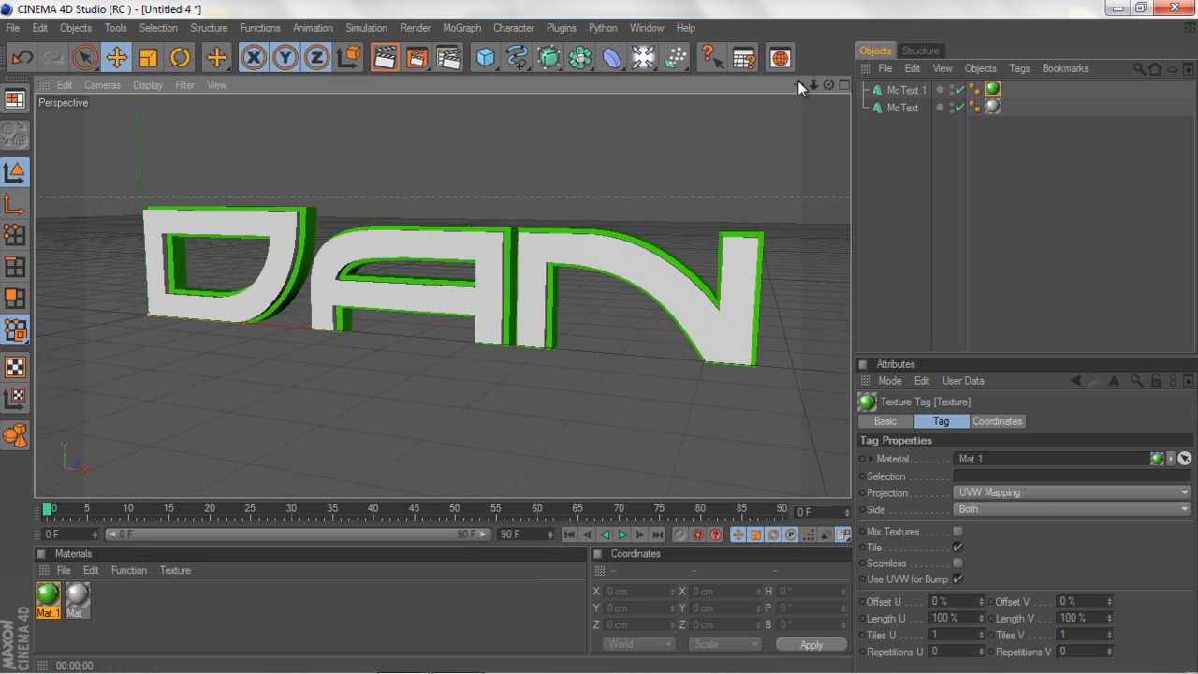
pyautogui.click(385, 59)
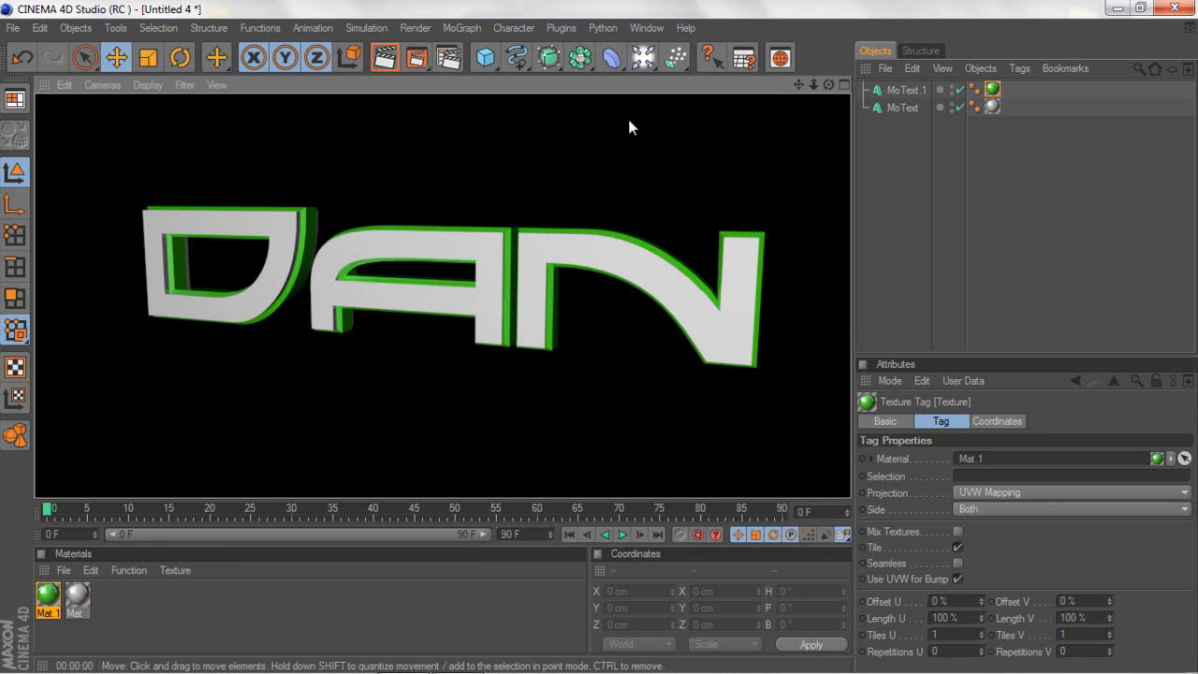
pyautogui.moveTo(828, 85); pyautogui.dragTo(600, 338)
pyautogui.moveTo(813, 86); pyautogui.dragTo(600, 337)
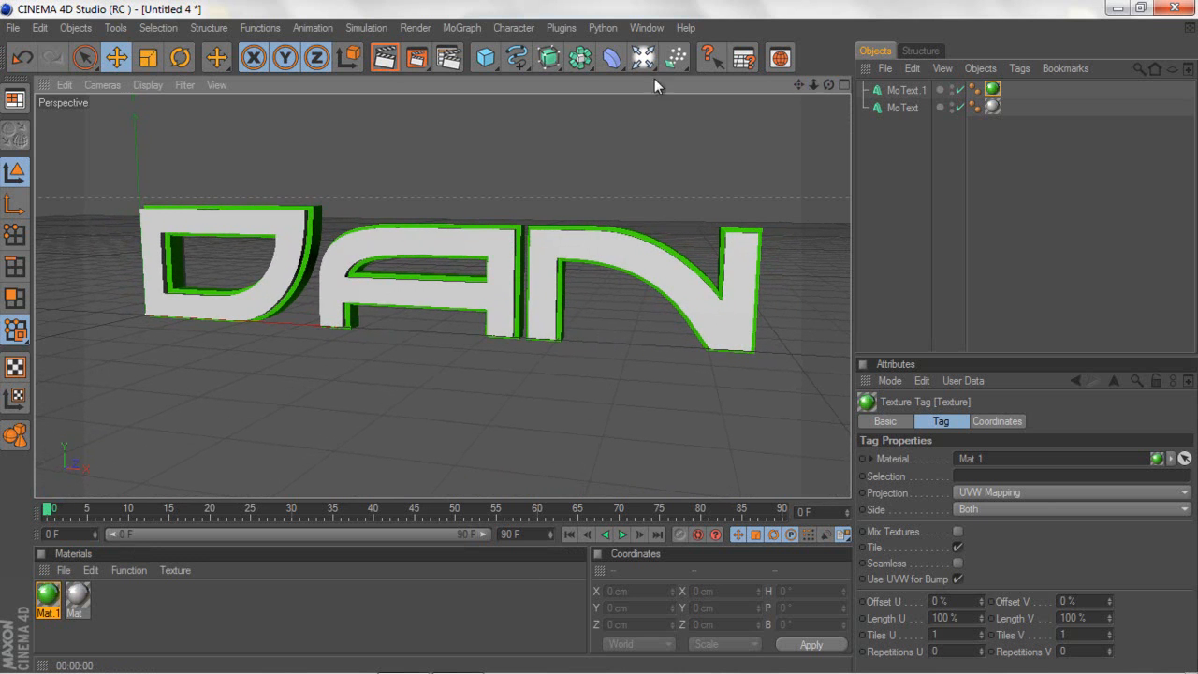
pyautogui.click(384, 57)
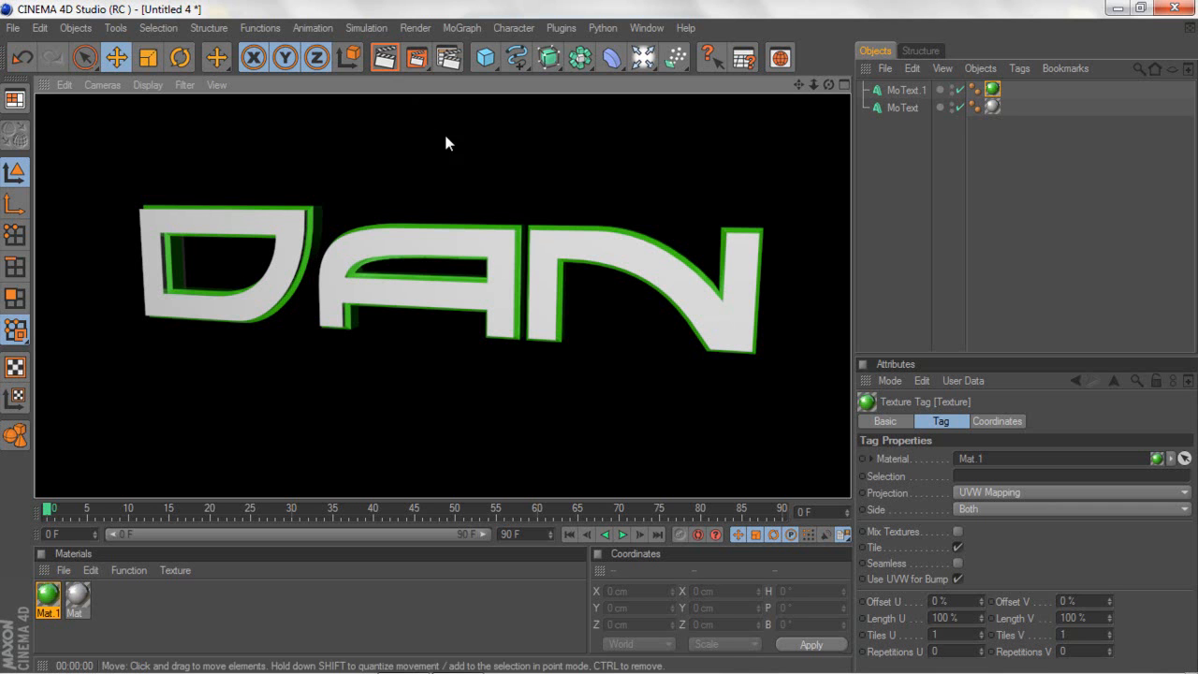
# Add the Ambient Occlusion and Global Illumination effects to the render settings and preview the render.
pyautogui.click(446, 59)
pyautogui.click(229, 145)
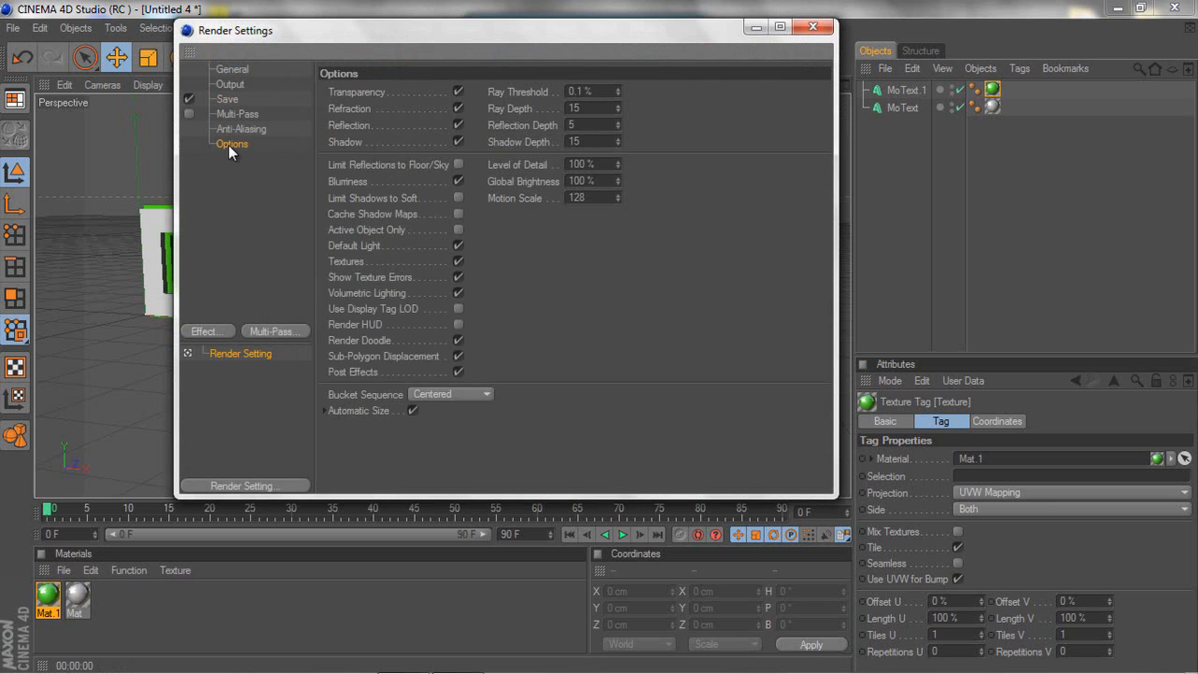
pyautogui.click(210, 333)
pyautogui.click(258, 348)
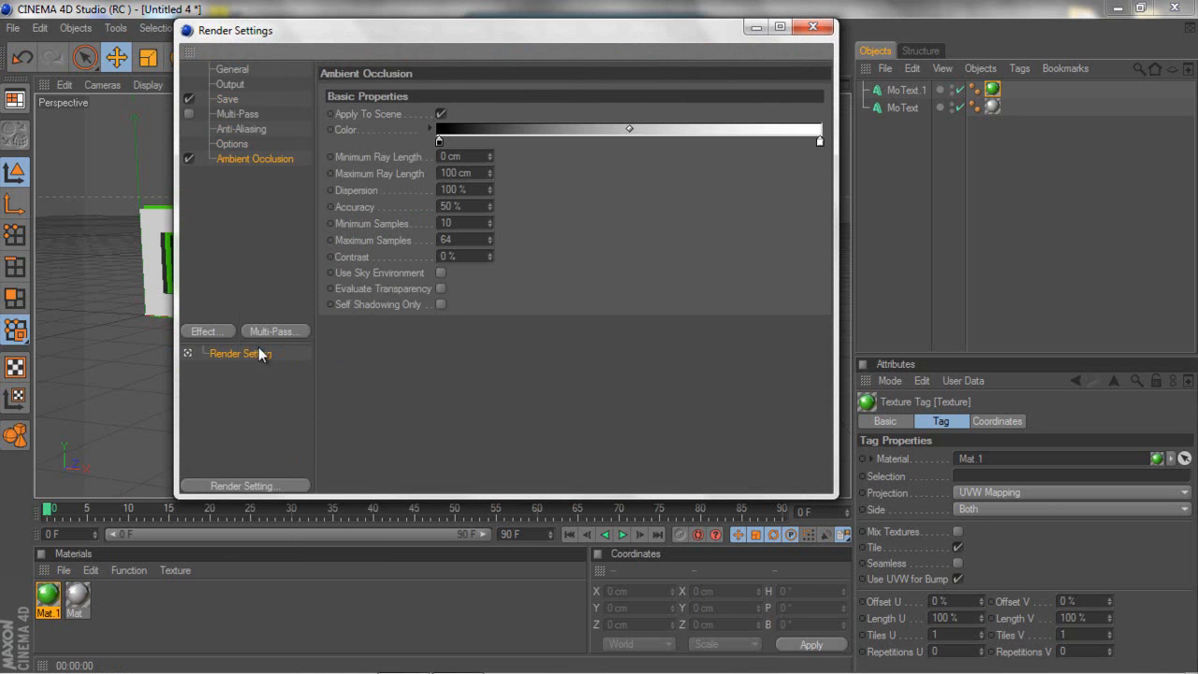
pyautogui.click(207, 333)
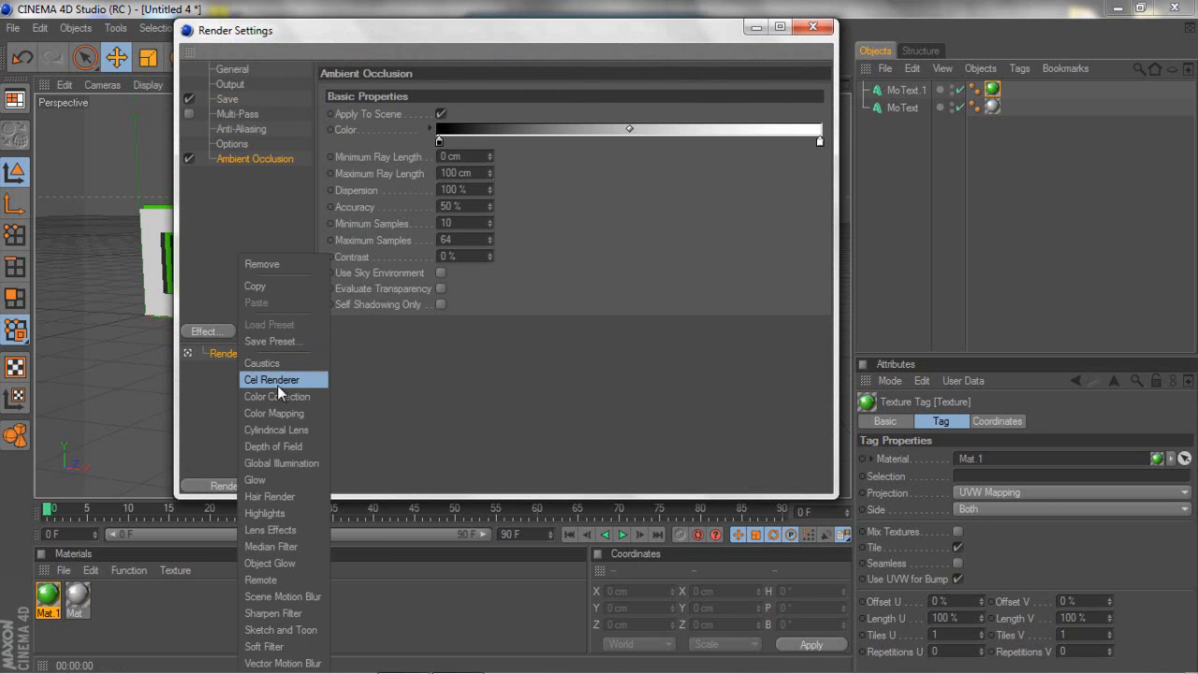
pyautogui.click(266, 465)
pyautogui.click(813, 27)
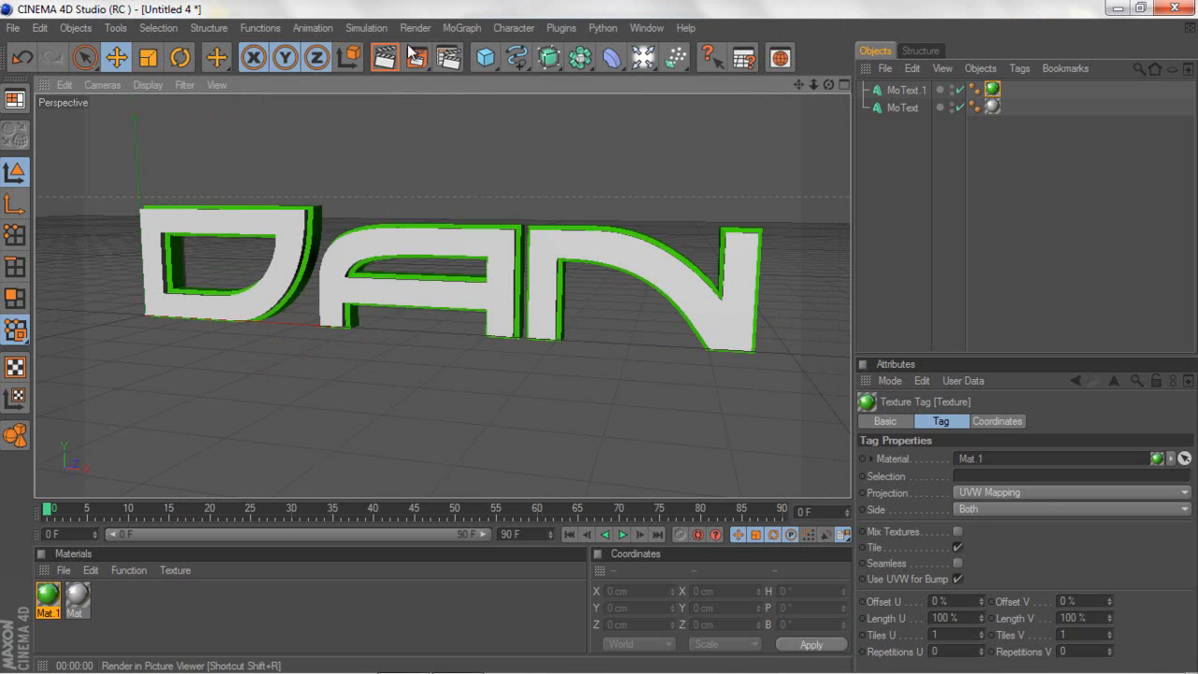
pyautogui.click(384, 58)
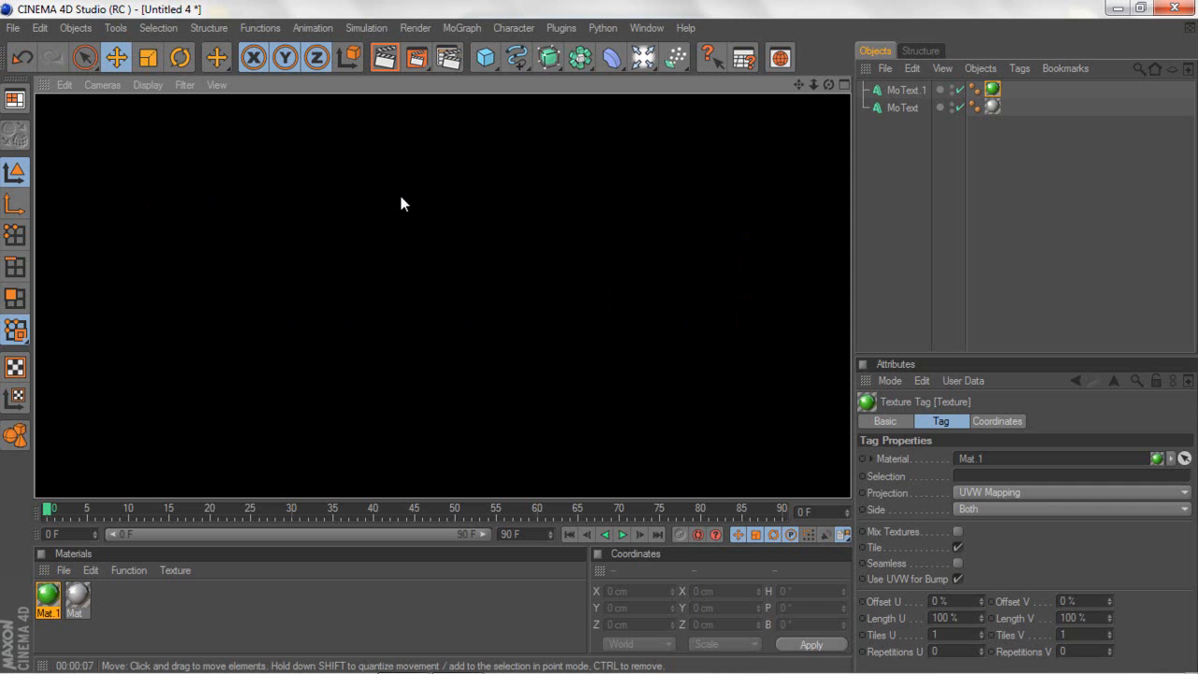
pyautogui.click(407, 151)
# Add an omni light, position it in front of the text at about X 531, Y 76, Z -186 cm, and preview the render.
pyautogui.click(905, 90)
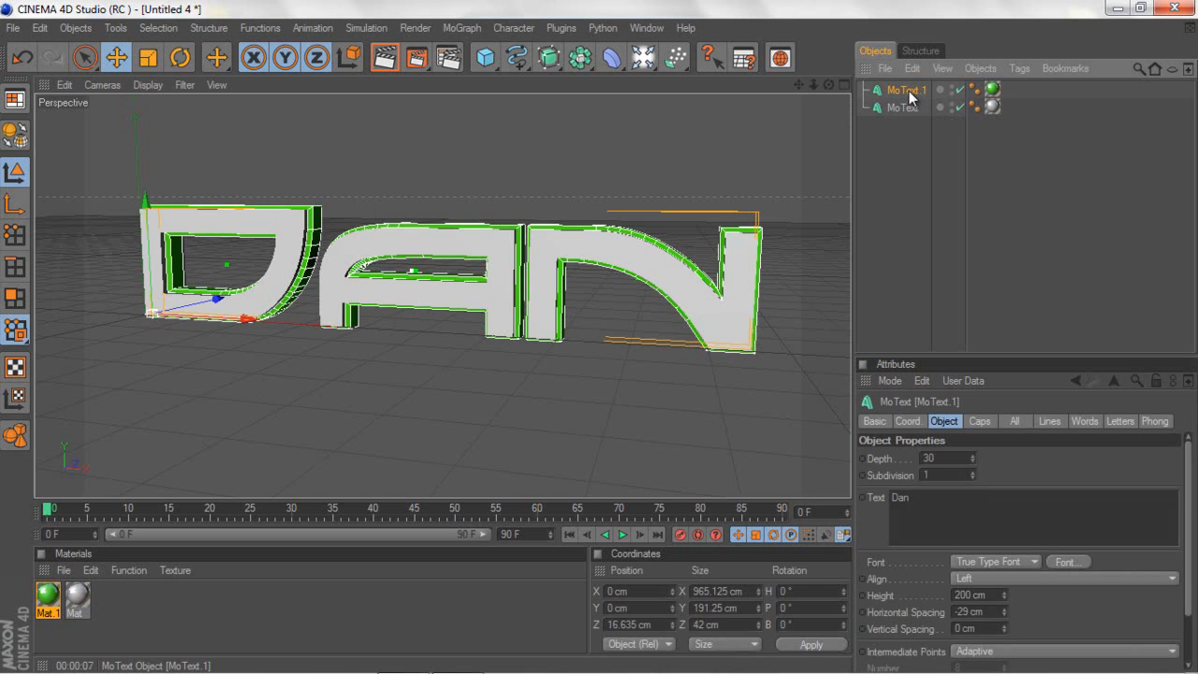
pyautogui.click(643, 57)
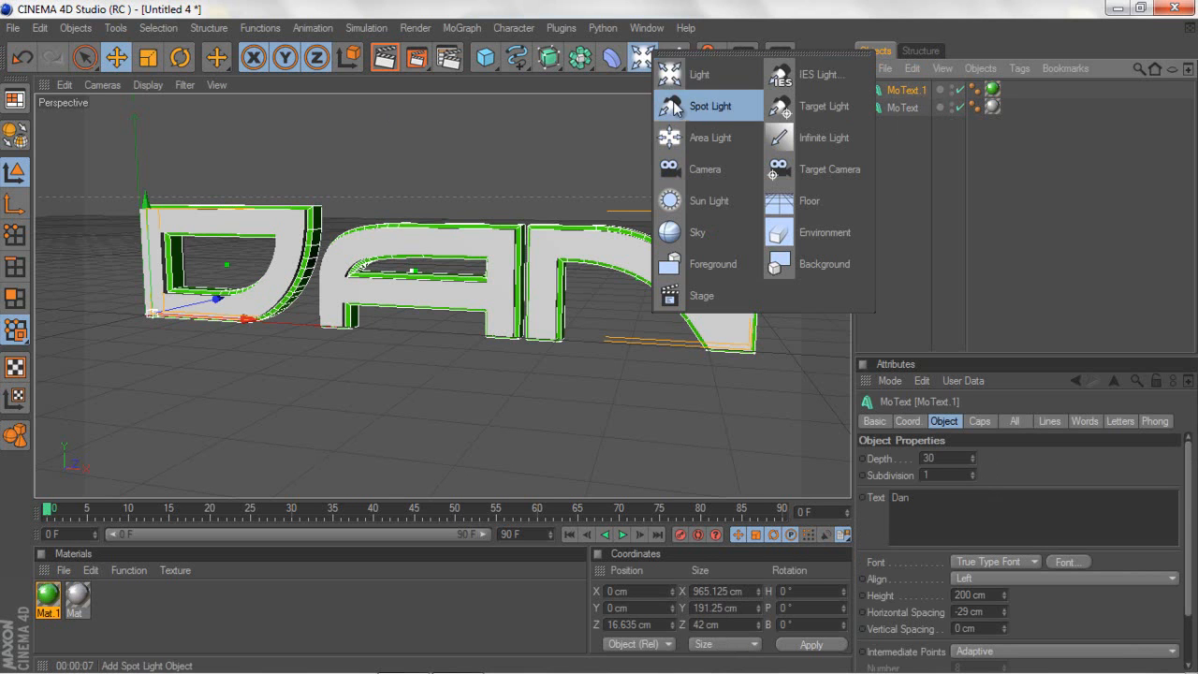
pyautogui.click(693, 77)
pyautogui.moveTo(169, 316); pyautogui.dragTo(453, 280)
pyautogui.moveTo(401, 309)
pyautogui.mouseDown()
pyautogui.moveTo(402, 329)
pyautogui.moveTo(416, 300)
pyautogui.mouseUp()
pyautogui.click(389, 59)
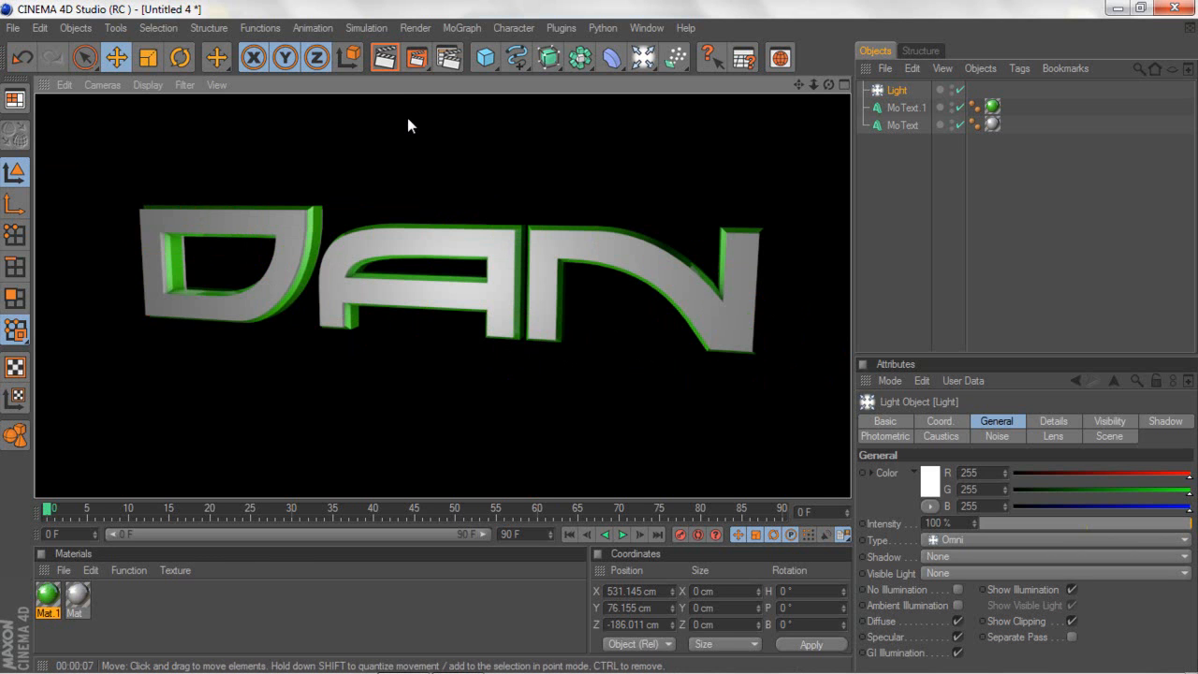
# Render to the Picture Viewer, overwriting the existing PNG, and remove the two older renders from the history.
pyautogui.click(419, 58)
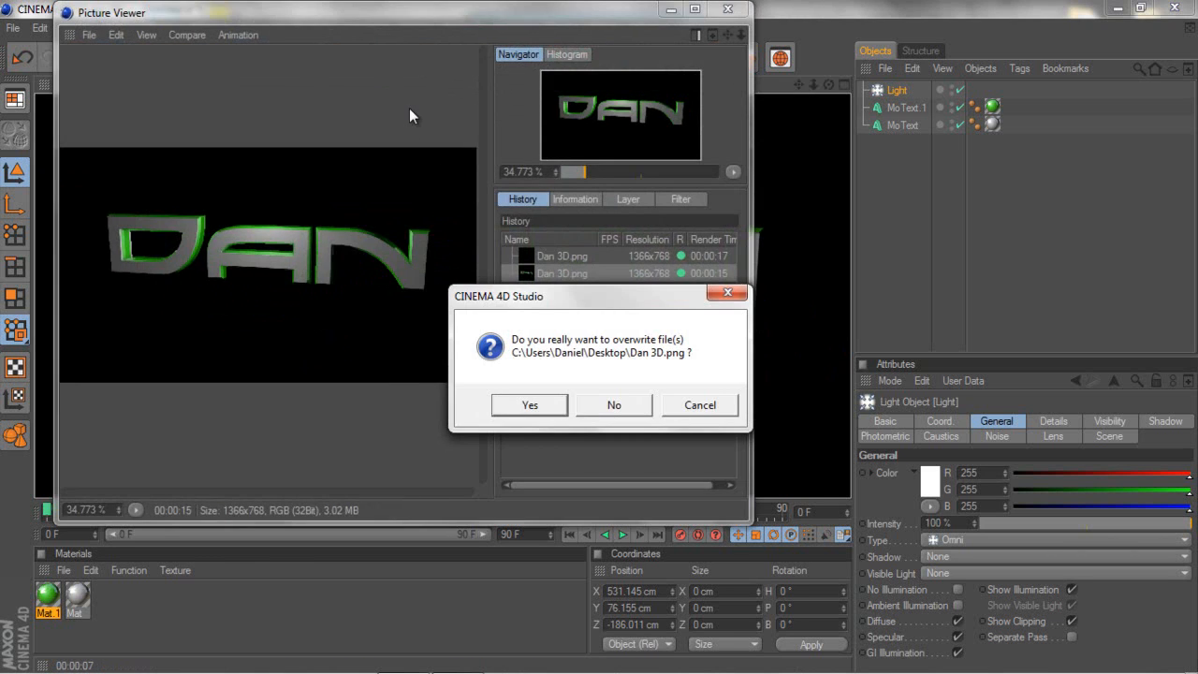
pyautogui.click(530, 405)
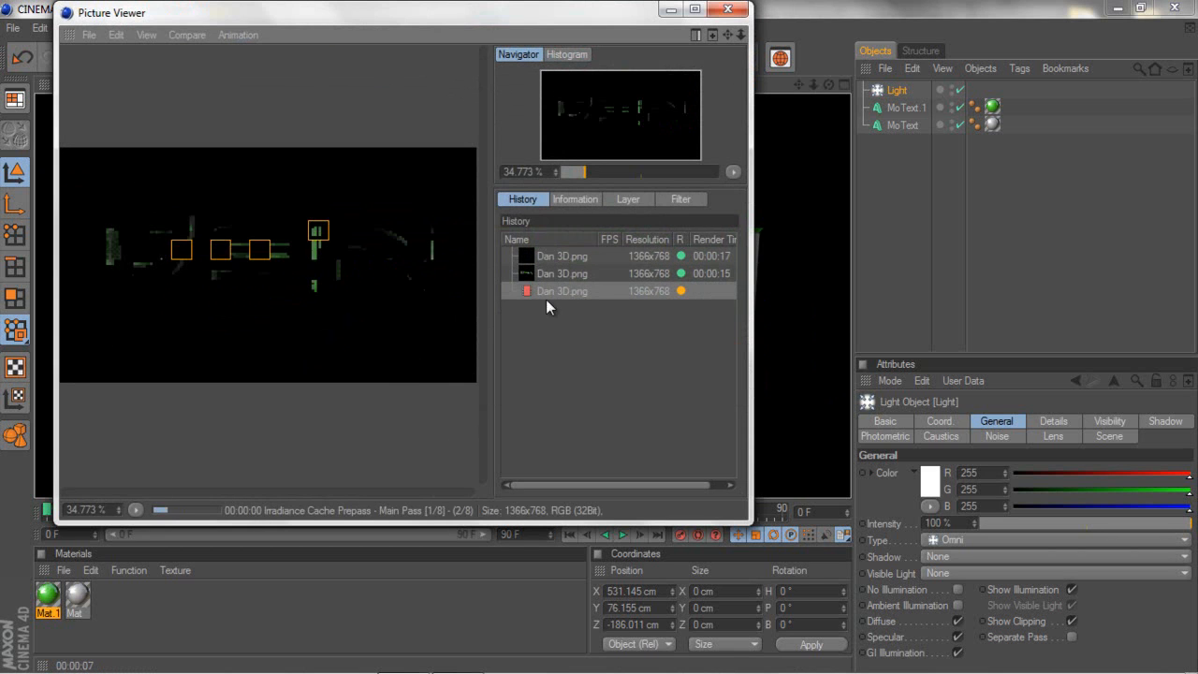
pyautogui.click(561, 271)
pyautogui.press('Delete')
pyautogui.click(562, 261)
pyautogui.press('Delete')
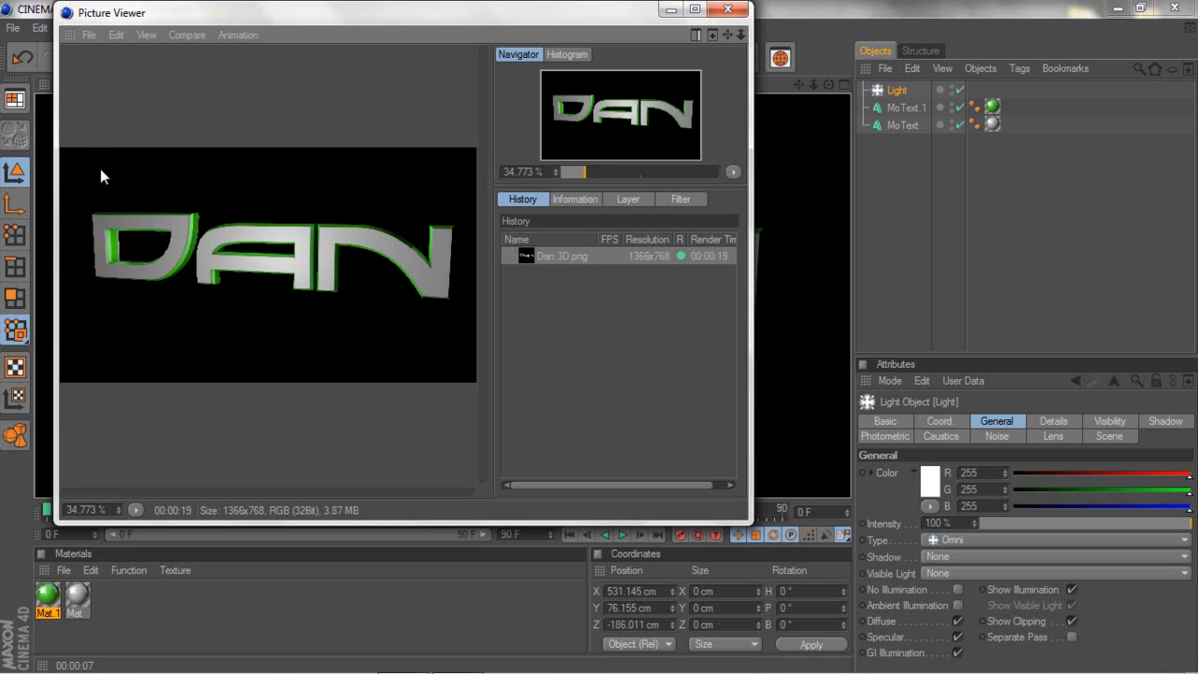
# Save the finished render to the Desktop as a PNG still image at 16 bits/channel, replacing the existing file.
pyautogui.click(89, 35)
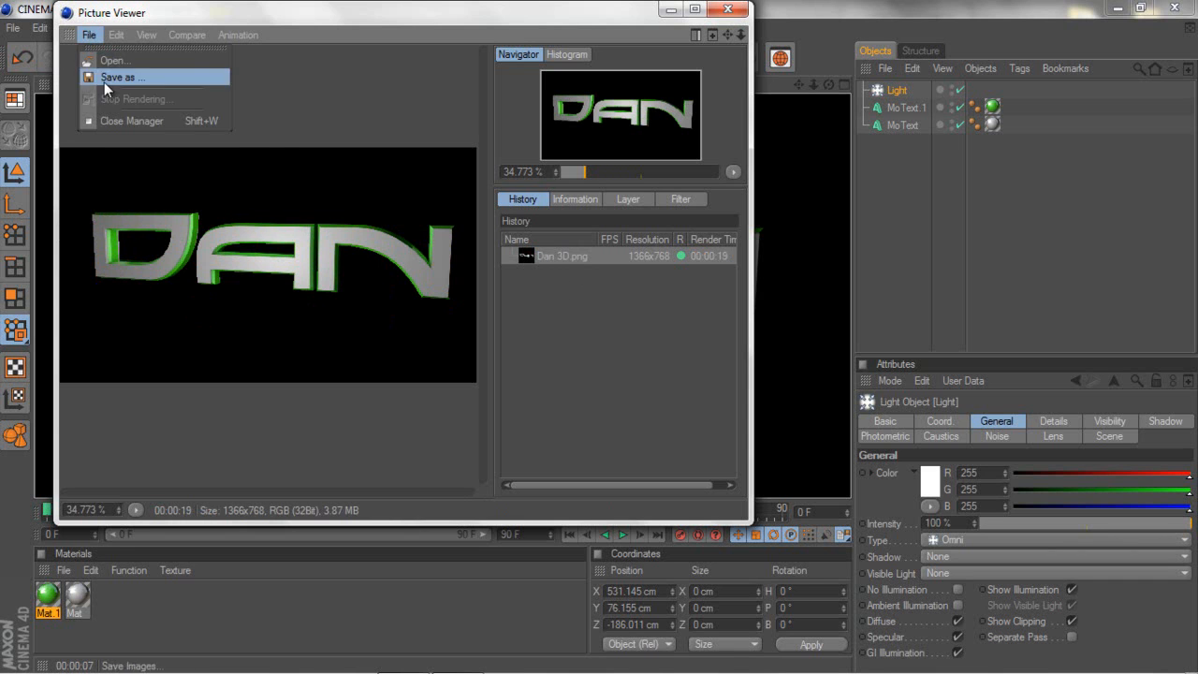
pyautogui.click(101, 79)
pyautogui.click(77, 58)
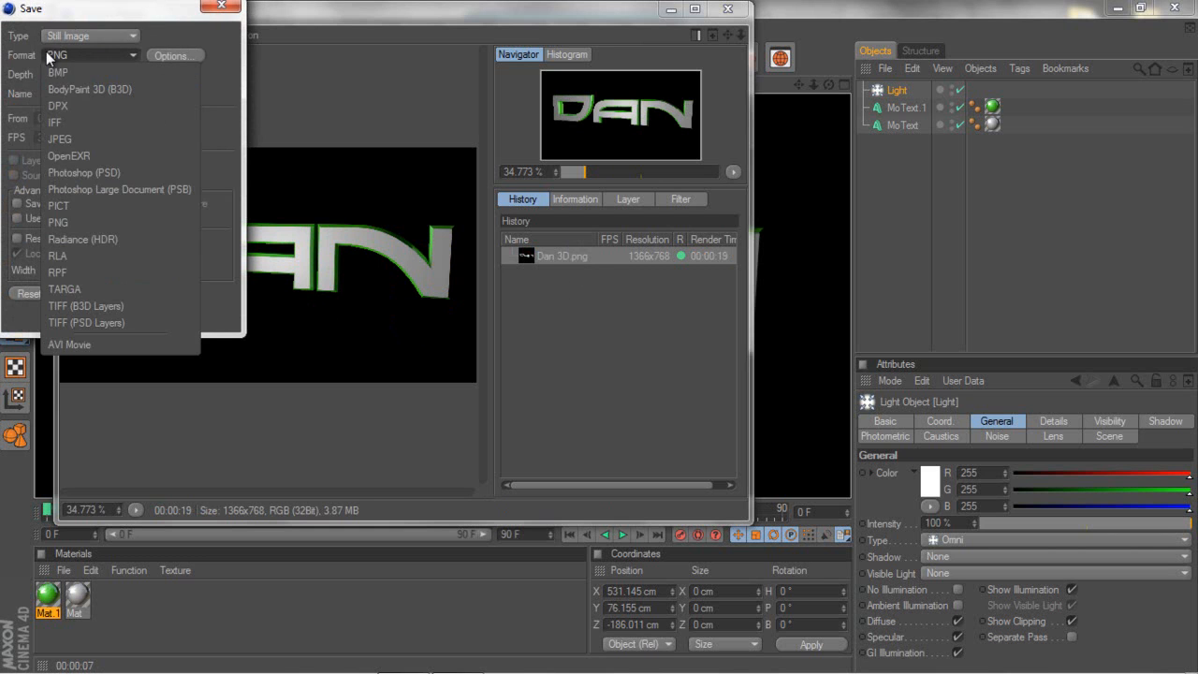
pyautogui.click(70, 49)
pyautogui.click(71, 72)
pyautogui.click(72, 111)
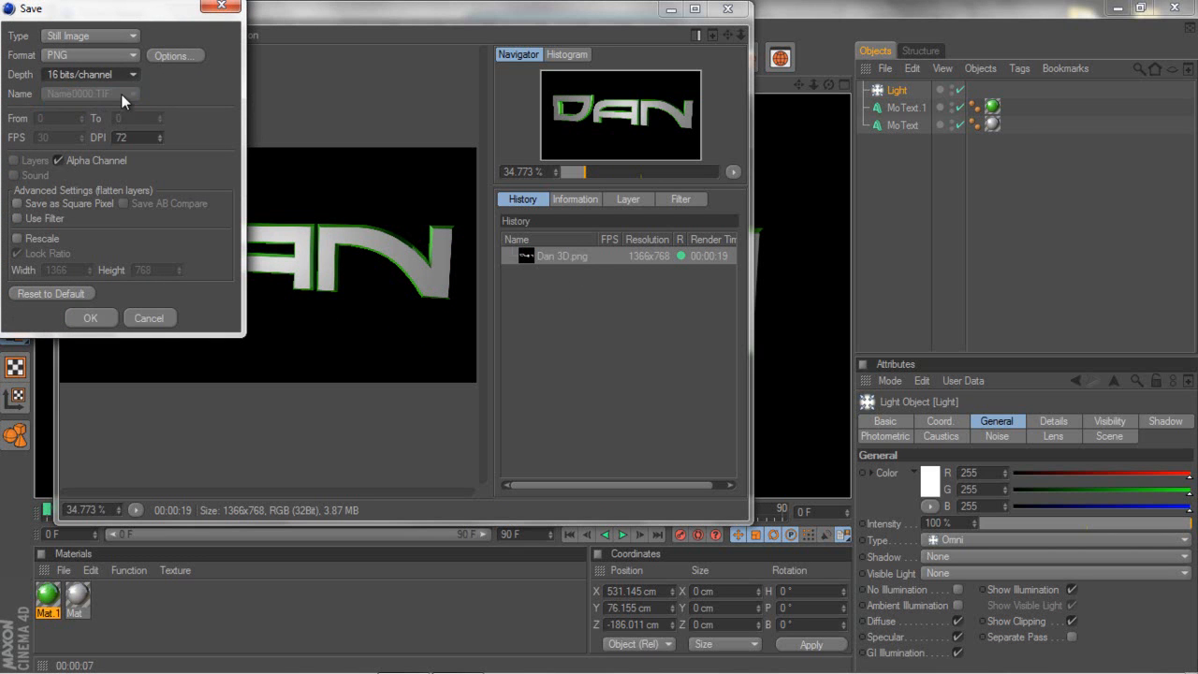
pyautogui.click(90, 318)
pyautogui.click(130, 146)
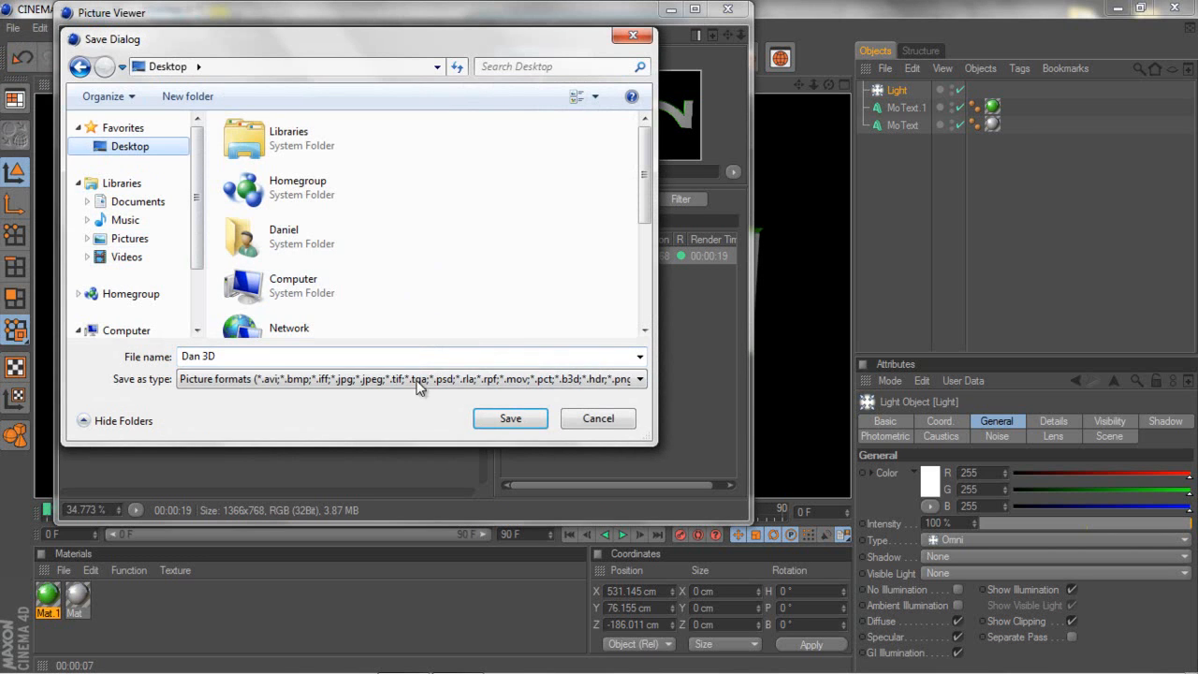
pyautogui.click(506, 420)
pyautogui.click(722, 348)
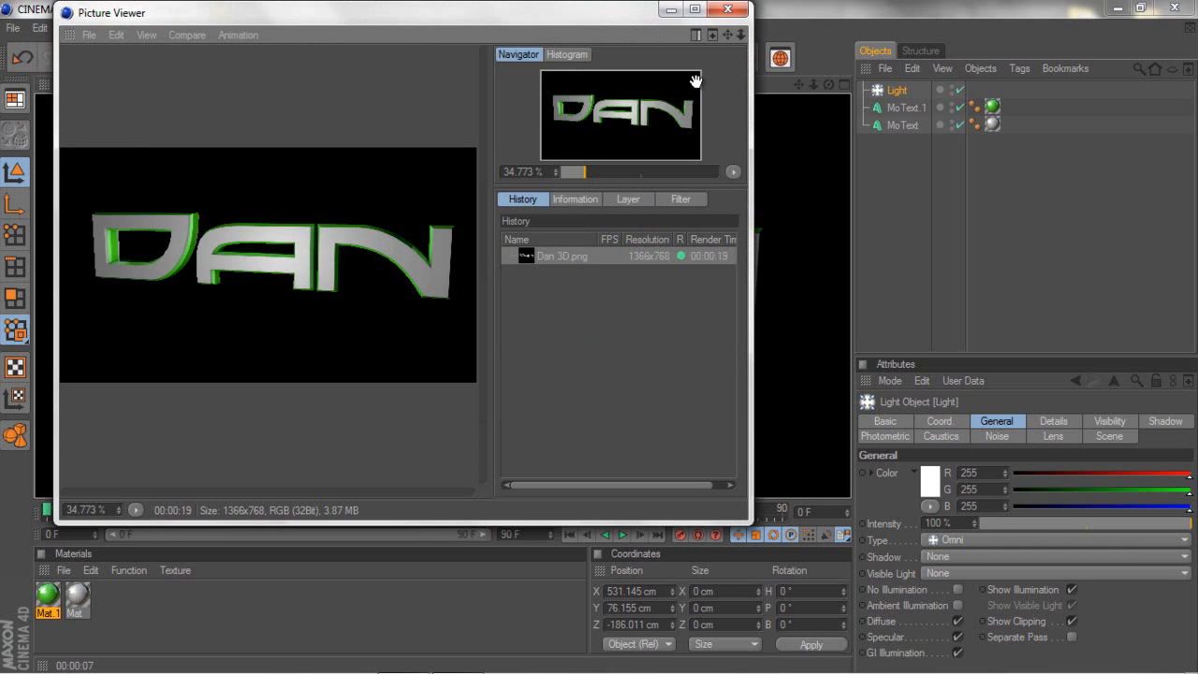
# Minimize the Cinema 4D windows, check the saved PNG in Windows Live Photo Gallery, and close the viewer.
pyautogui.click(671, 10)
pyautogui.click(1114, 7)
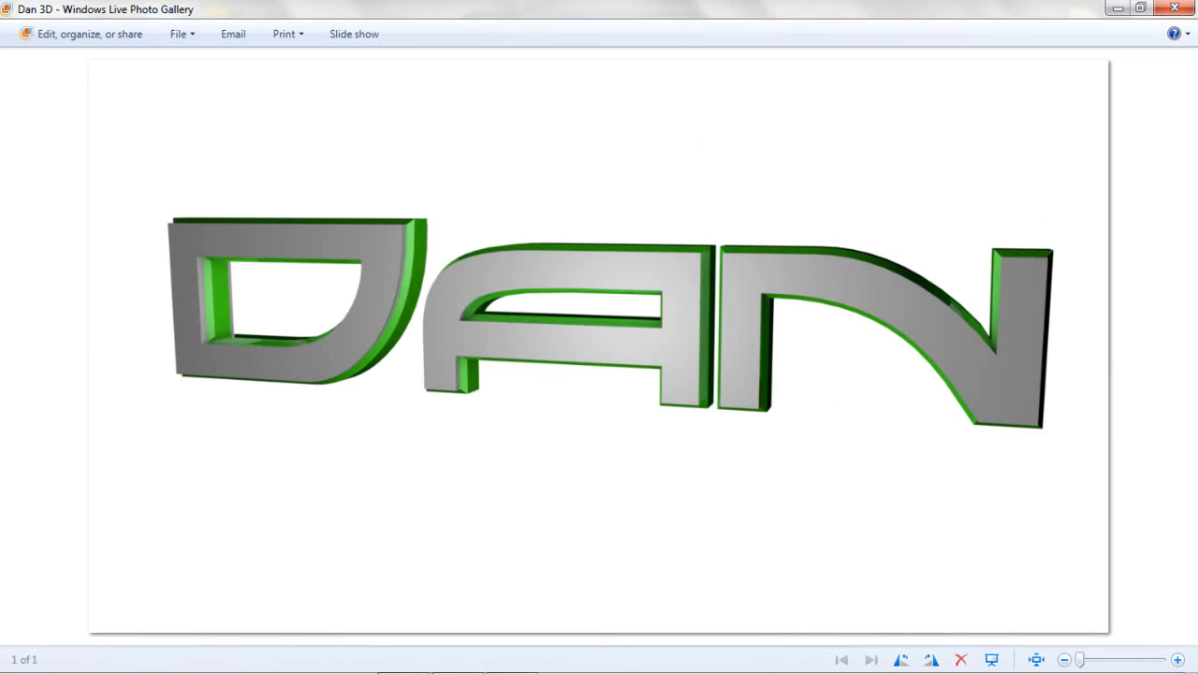
pyautogui.click(1174, 8)
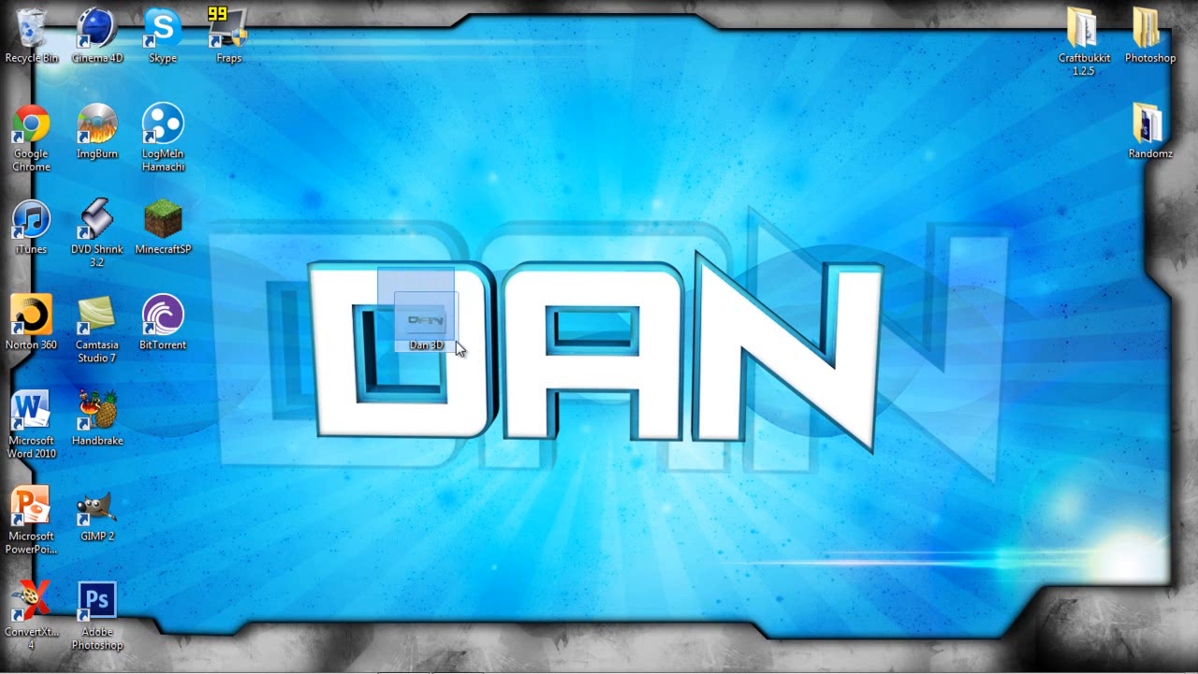
# Open the rendered PNG in Photoshop and move the text layer slightly down and to the left.
pyautogui.doubleClick(405, 323)
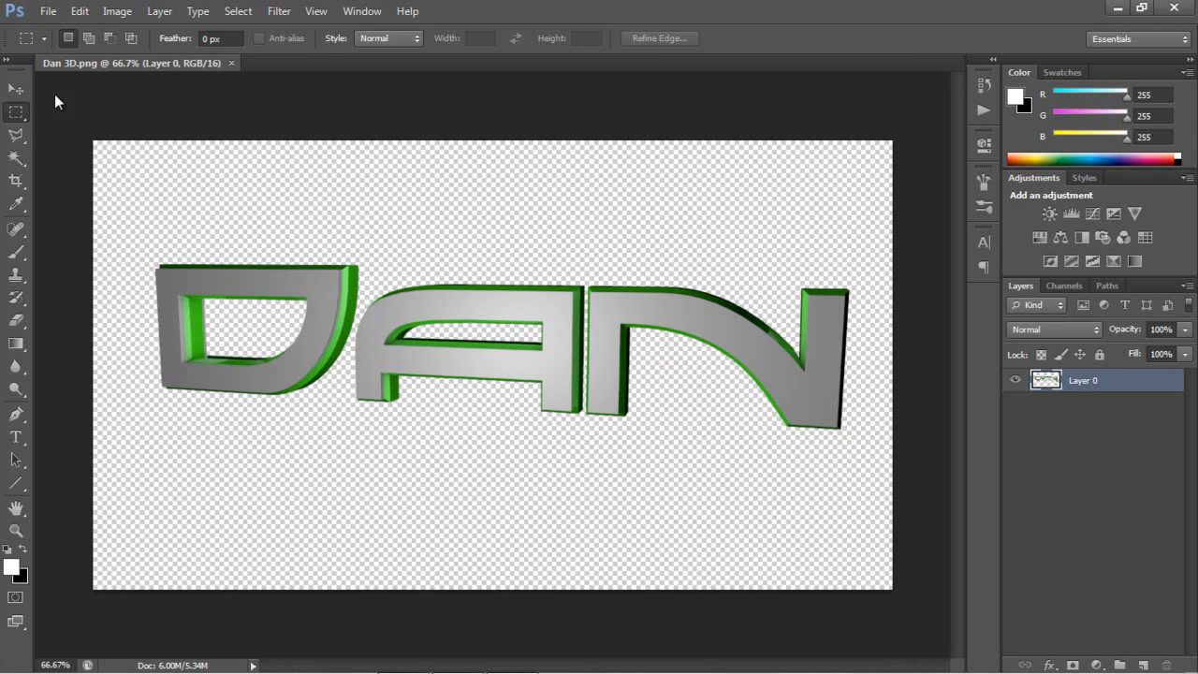
pyautogui.click(17, 89)
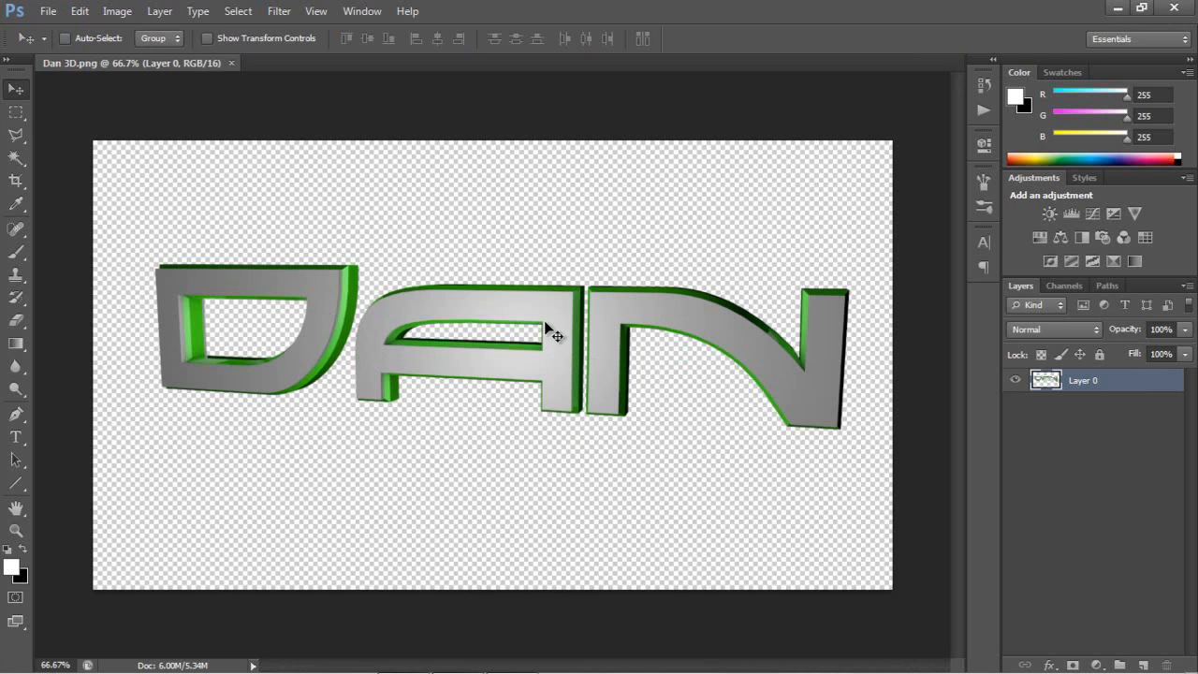
pyautogui.moveTo(553, 331); pyautogui.dragTo(538, 347)
# Create a new empty layer and place it beneath the text layer.
pyautogui.click(1143, 664)
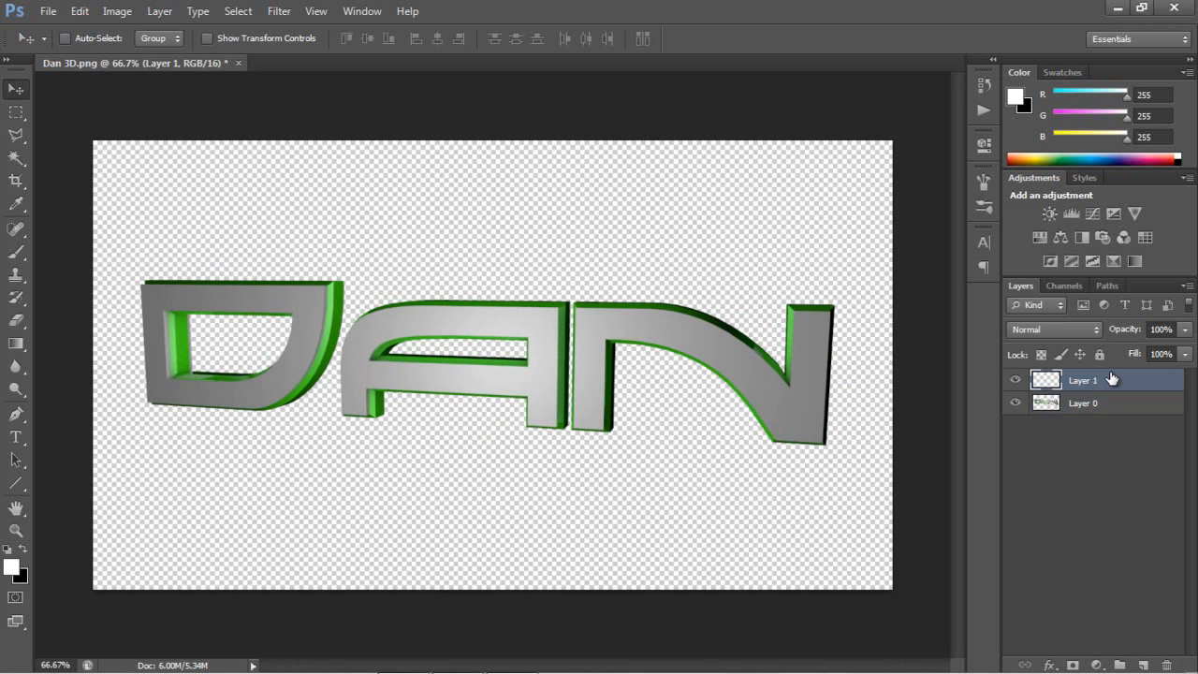
pyautogui.doubleClick(1100, 406)
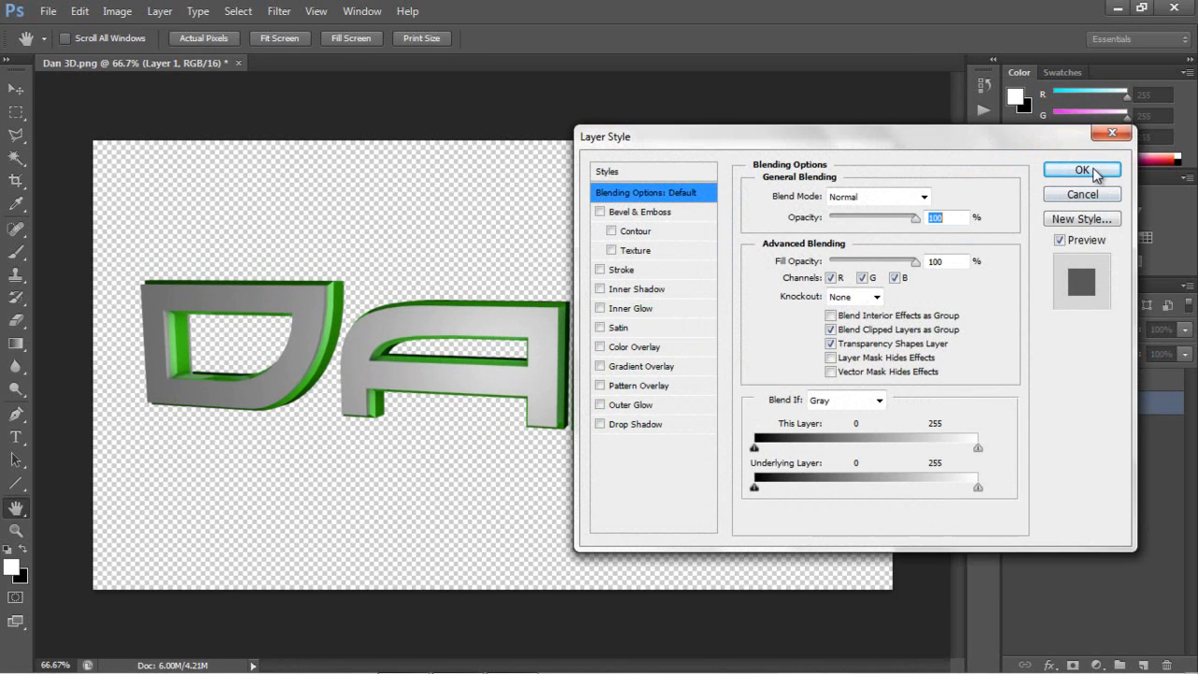
pyautogui.click(1083, 196)
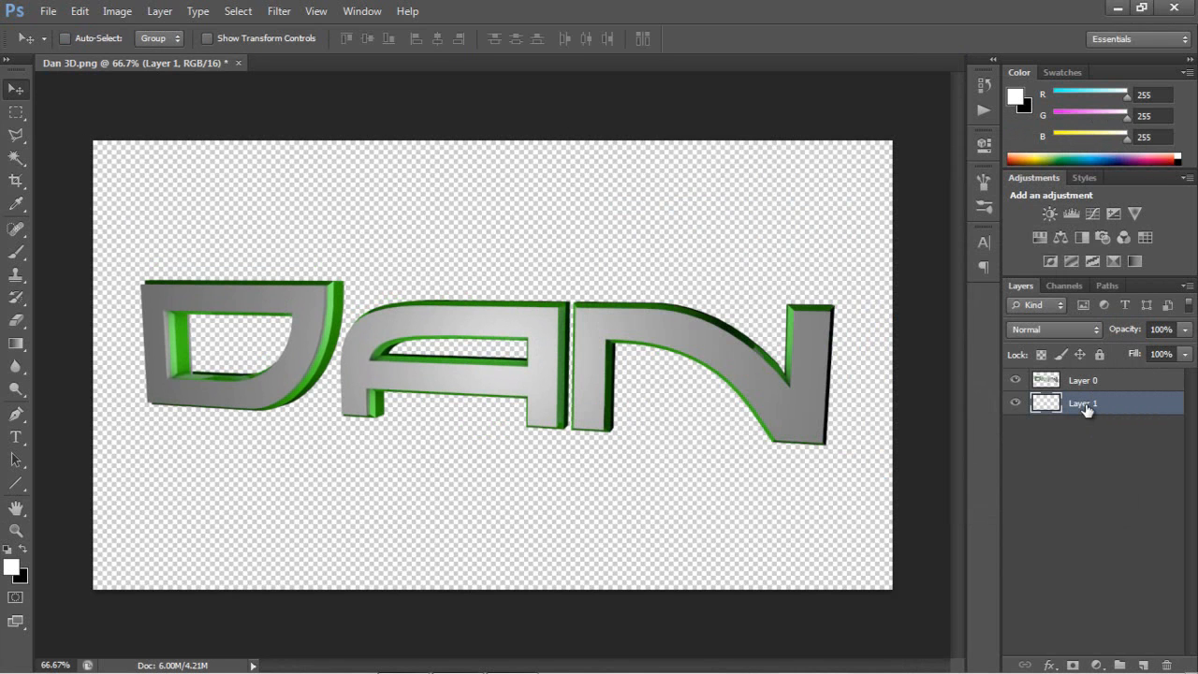
# Rename the empty lower layer as Background and the text layer as 3D Text.
pyautogui.doubleClick(1084, 403)
pyautogui.write('Background')
pyautogui.press('Return')
pyautogui.doubleClick(1086, 382)
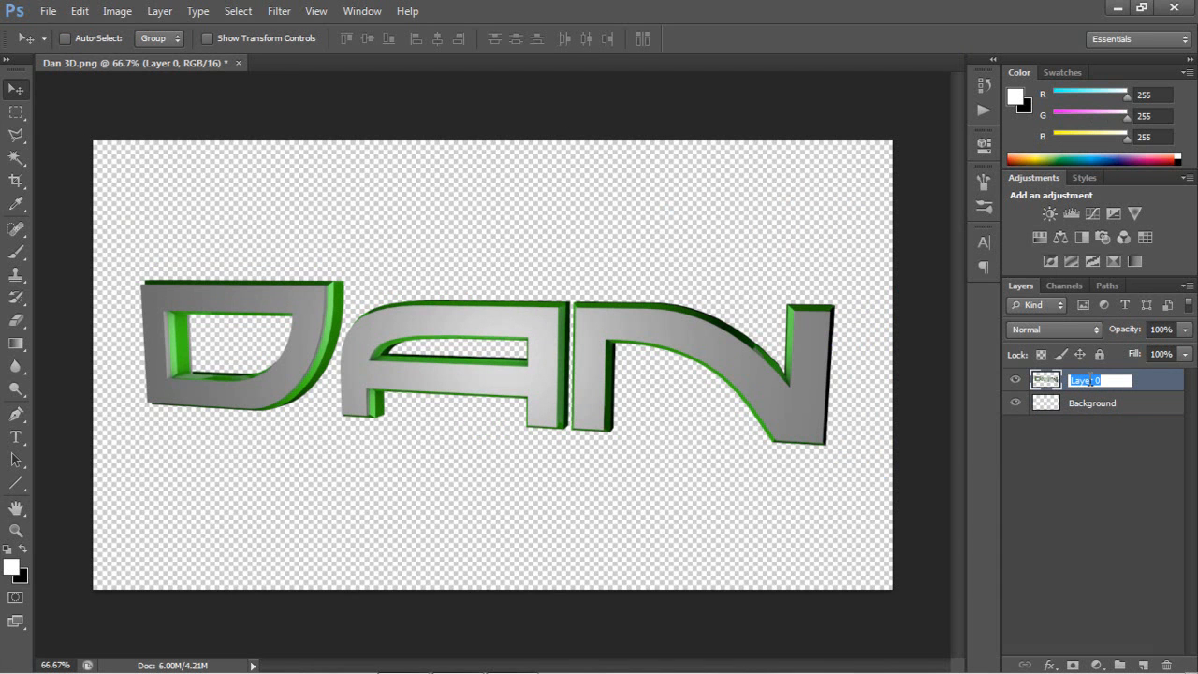
pyautogui.write('3D Text')
pyautogui.press('Return')
# Place the Carbon image from the Photoshop folder's Image Collection into the empty Background layer beneath the 3D text.
pyautogui.click(1089, 403)
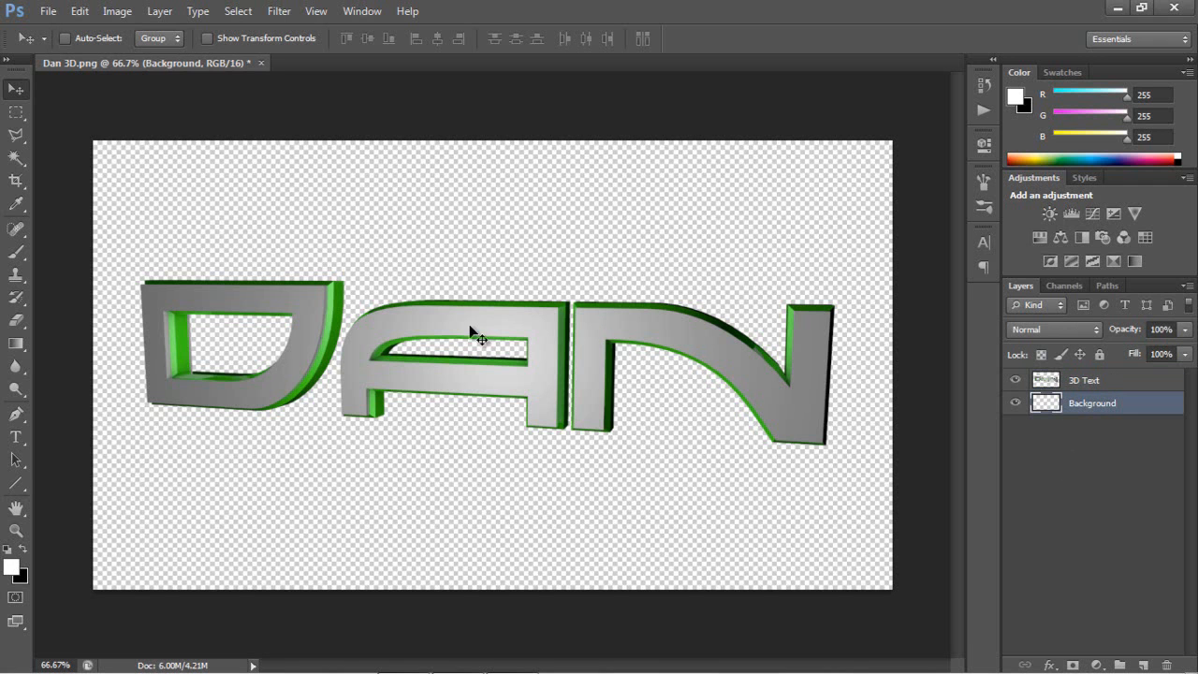
pyautogui.click(49, 13)
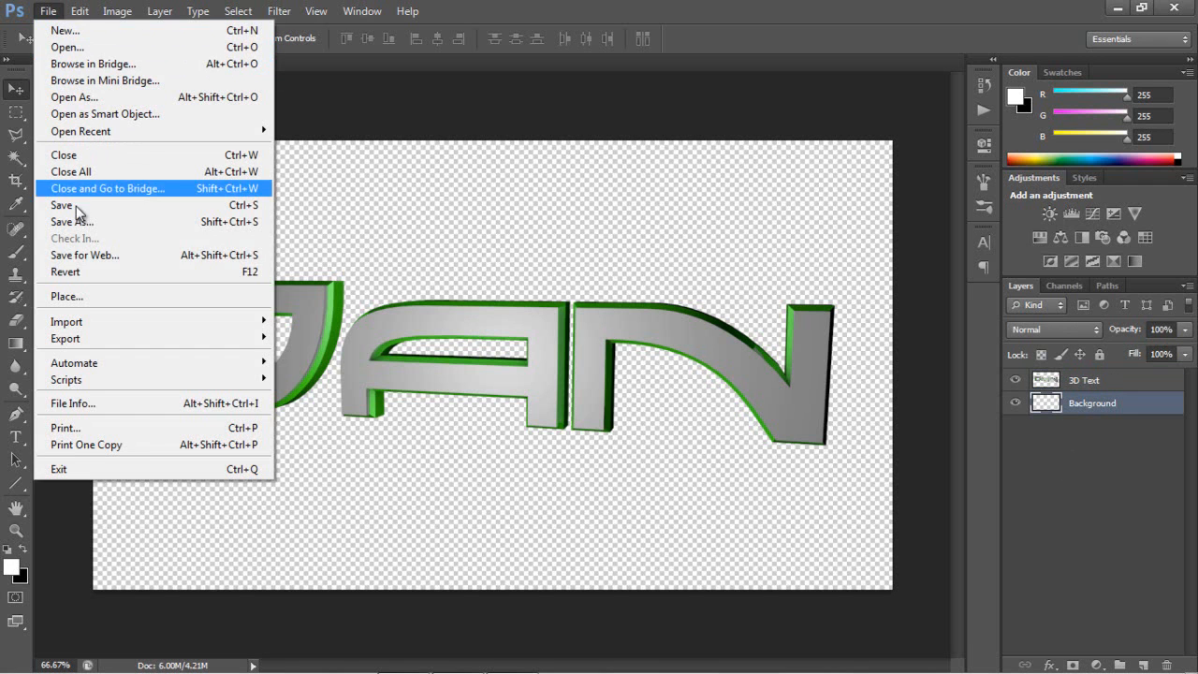
pyautogui.click(67, 296)
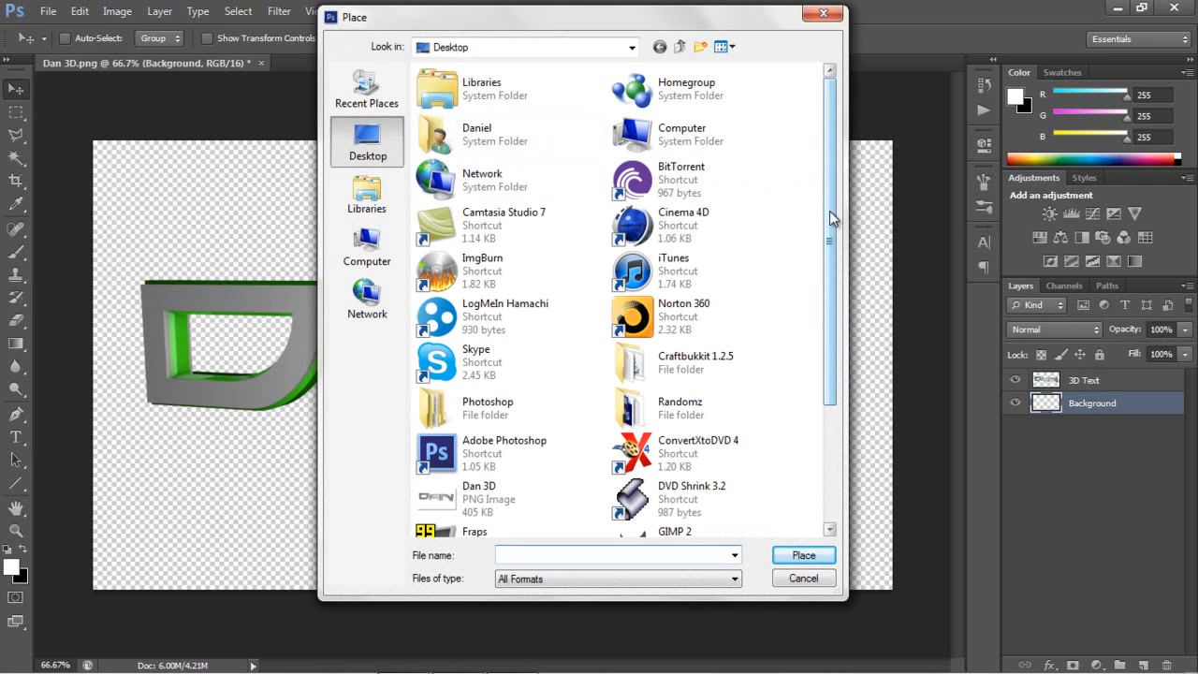
pyautogui.scroll(-2, 829, 225)
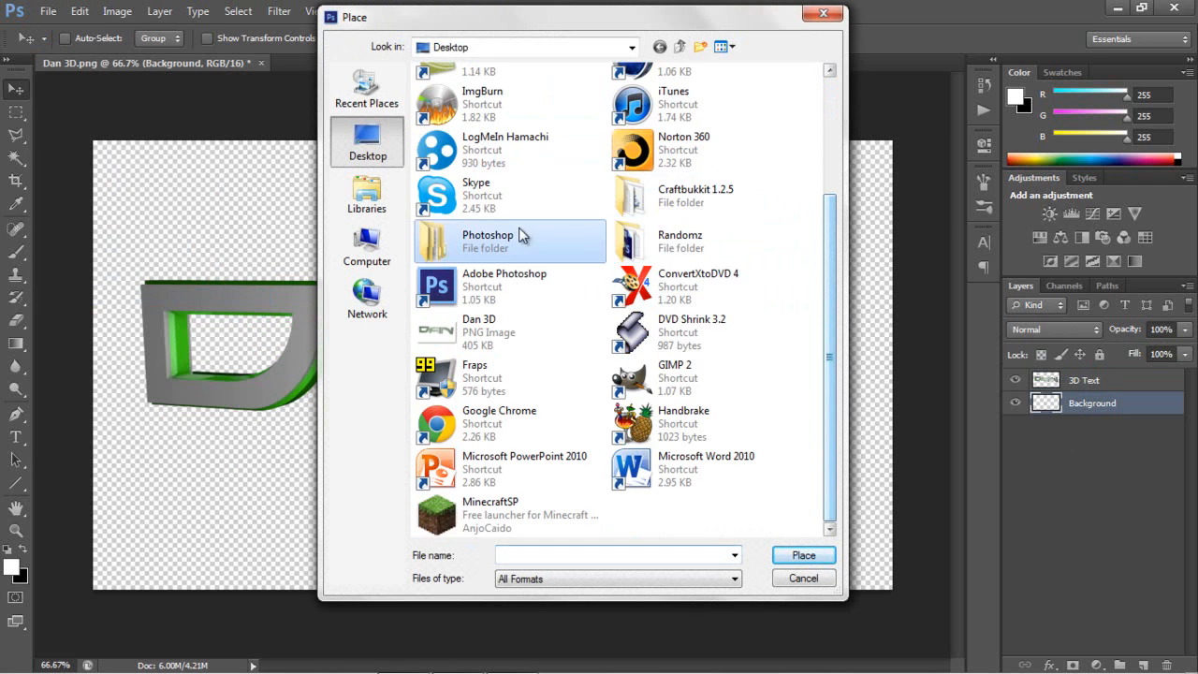
pyautogui.doubleClick(518, 227)
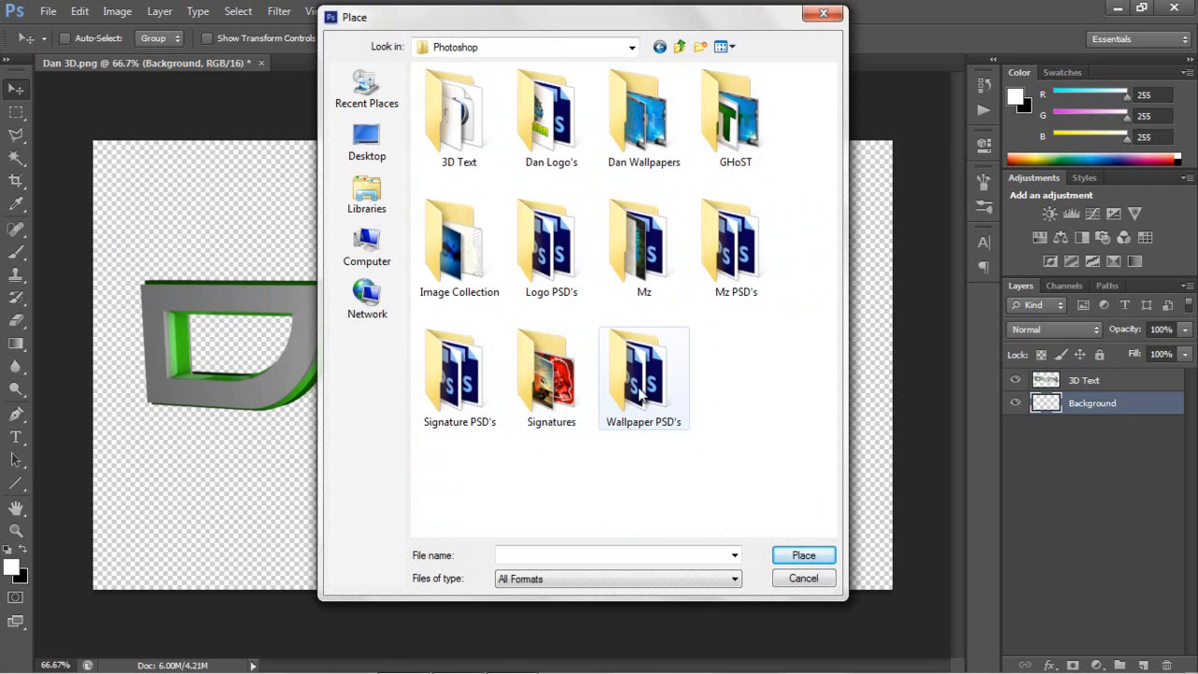
pyautogui.doubleClick(490, 262)
pyautogui.doubleClick(735, 388)
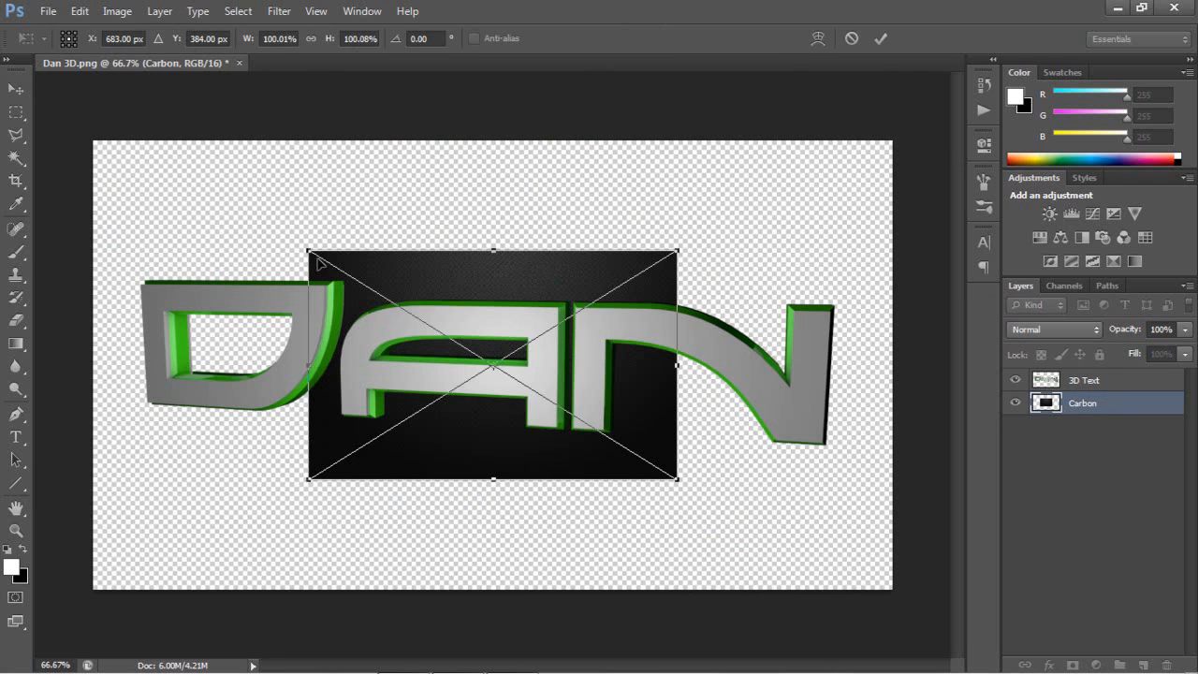
# Stretch the placed Carbon image to cover the whole canvas and commit the placement.
pyautogui.keyDown('shift'); pyautogui.moveTo(313, 256); pyautogui.dragTo(125, 151); pyautogui.keyUp('shift')
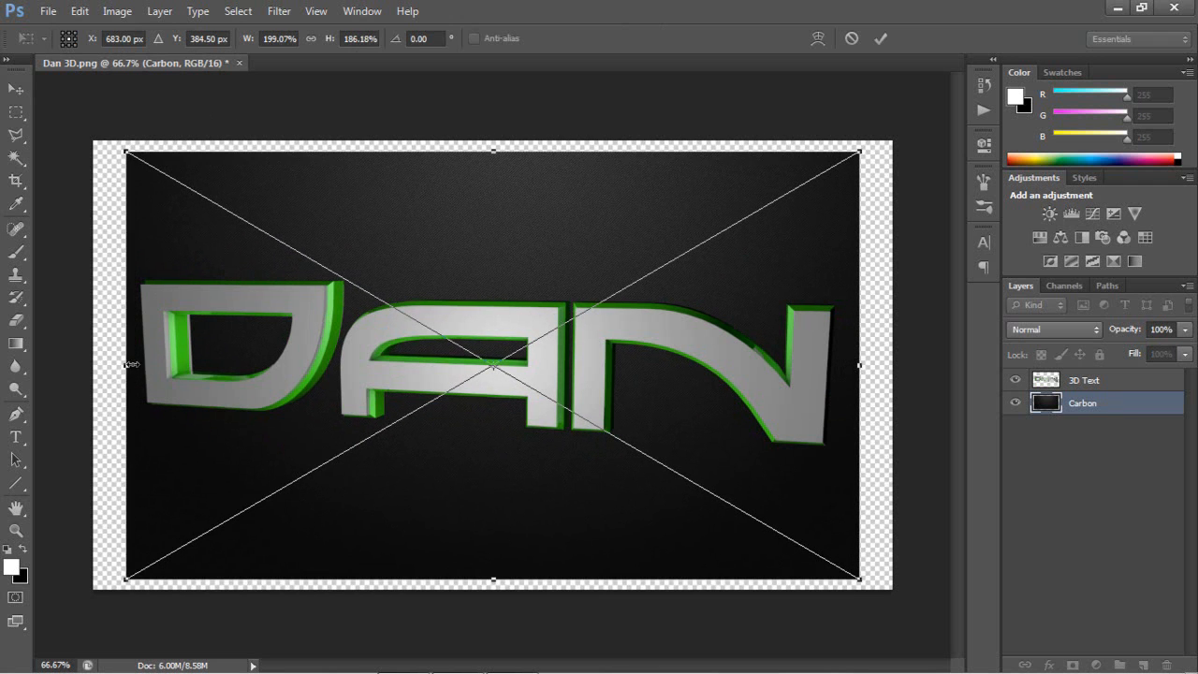
pyautogui.moveTo(120, 366); pyautogui.dragTo(94, 365)
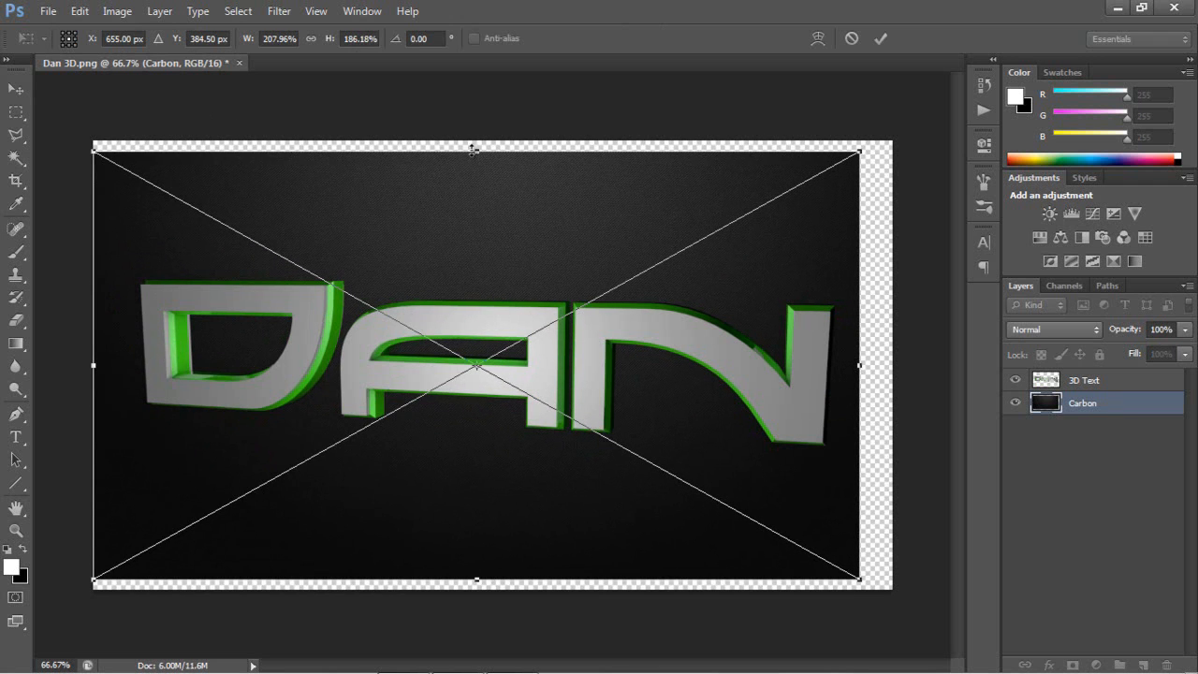
pyautogui.keyDown('alt'); pyautogui.moveTo(474, 148); pyautogui.dragTo(475, 141); pyautogui.keyUp('alt')
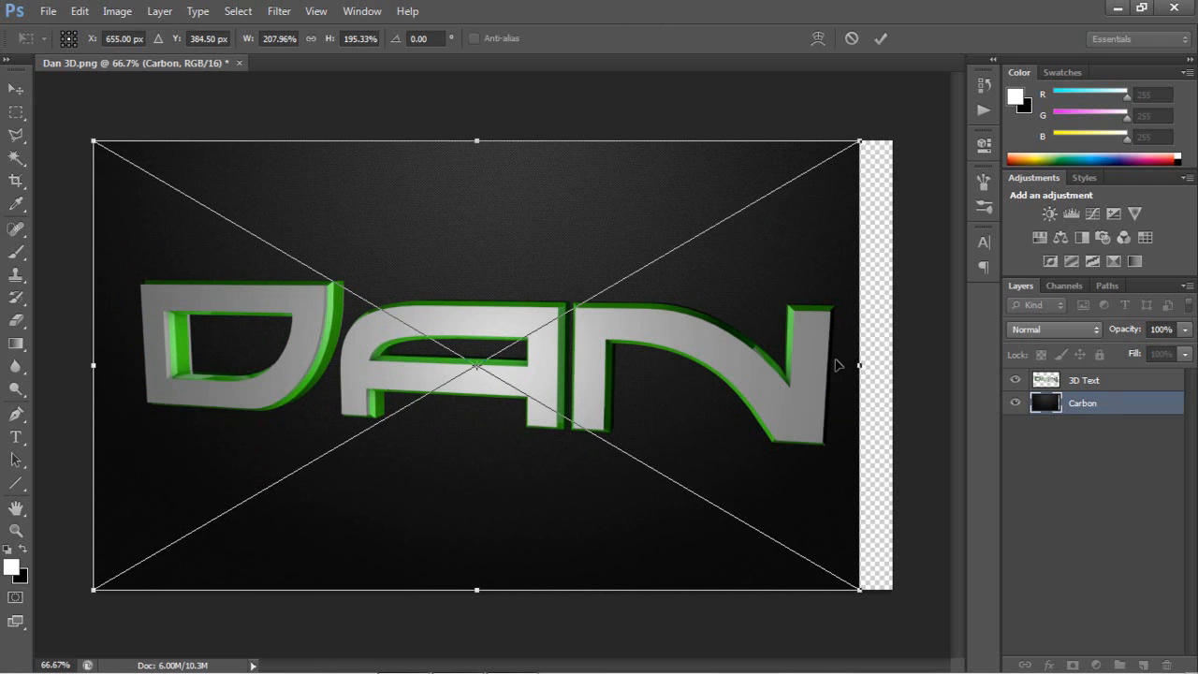
pyautogui.keyDown('alt'); pyautogui.moveTo(859, 366); pyautogui.dragTo(892, 365); pyautogui.keyUp('alt')
pyautogui.keyDown('alt'); pyautogui.moveTo(60, 364); pyautogui.dragTo(100, 366); pyautogui.keyUp('alt')
pyautogui.press('Return')
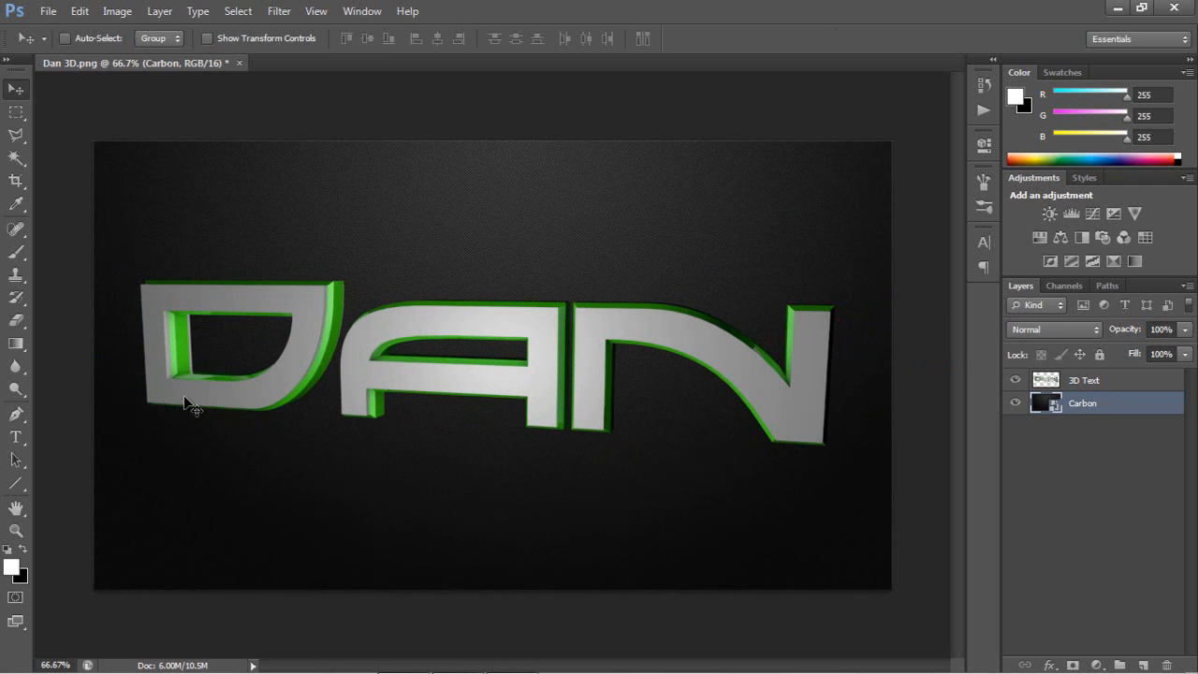
# Enlarge the Carbon layer slightly beyond the canvas edges, to 220% width and about 198% height.
pyautogui.hotkey('ctrl', 't')
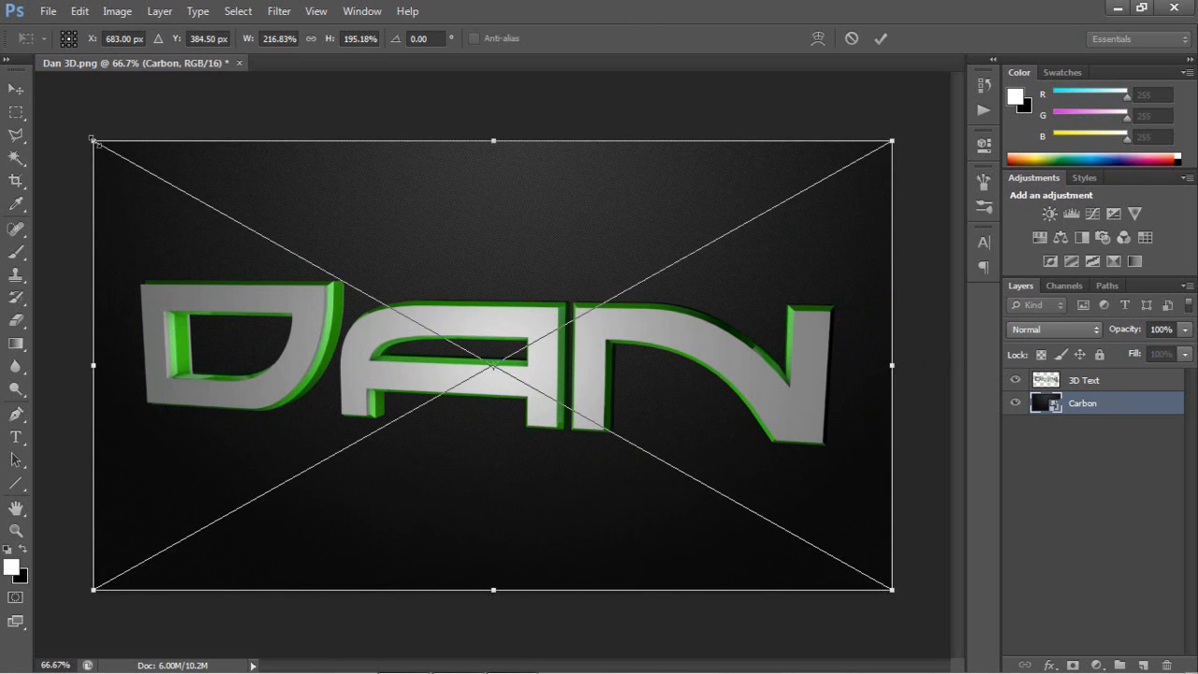
pyautogui.keyDown('alt'); pyautogui.moveTo(90, 138); pyautogui.dragTo(86, 133); pyautogui.keyUp('alt')
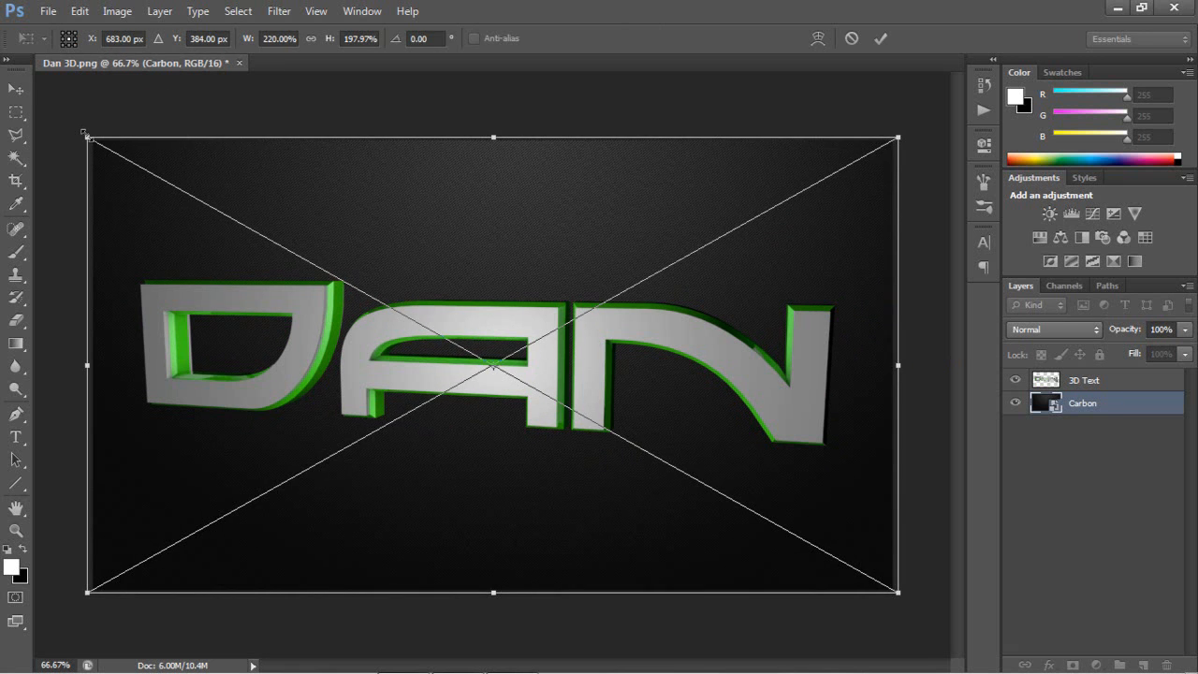
pyautogui.press('Return')
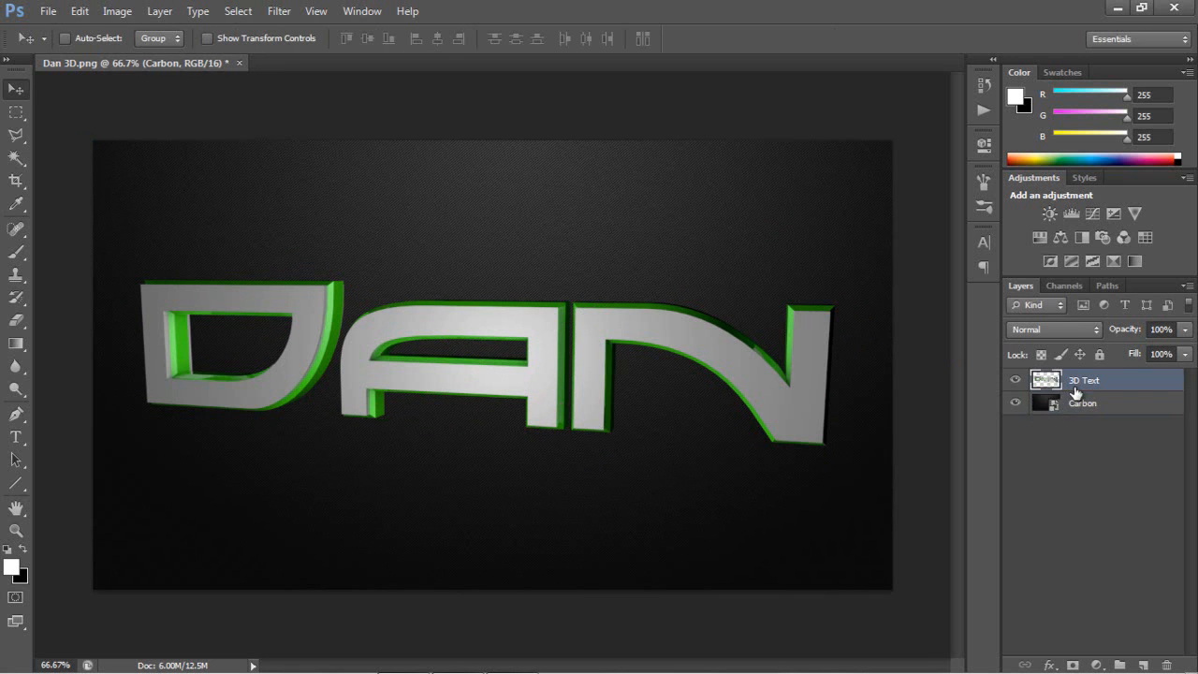
# Add a Gradient Overlay to the 3D Text layer with the Overlay blend mode.
pyautogui.rightClick(1077, 386)
pyautogui.click(958, 80)
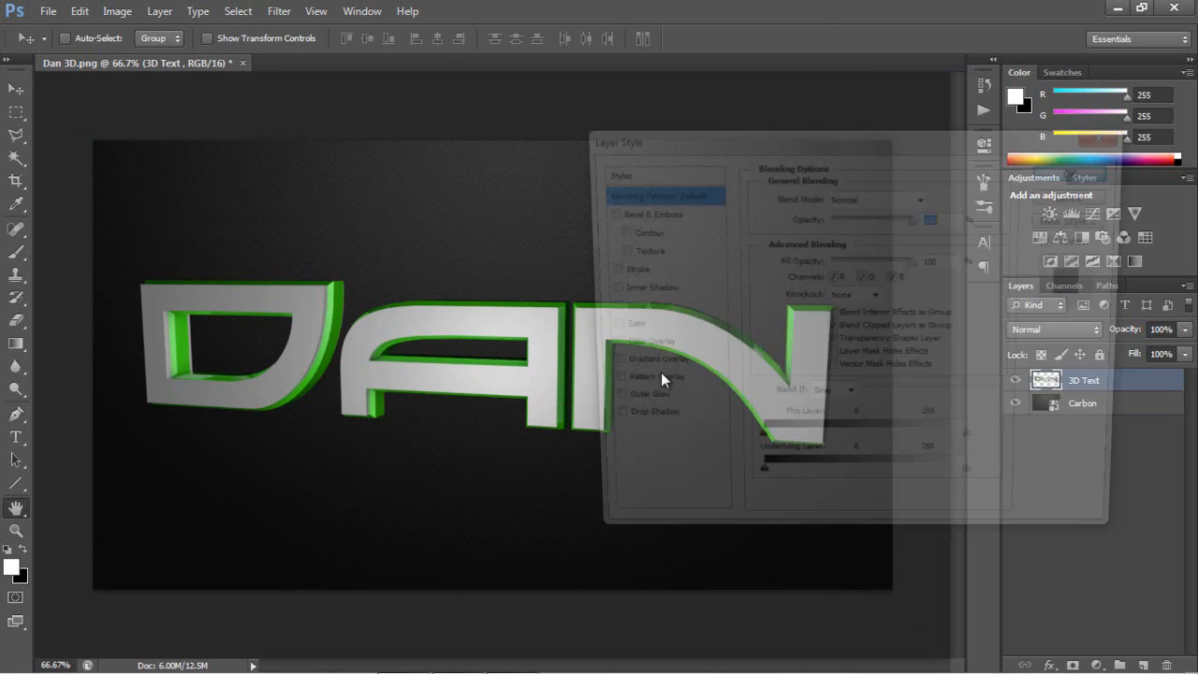
pyautogui.click(612, 367)
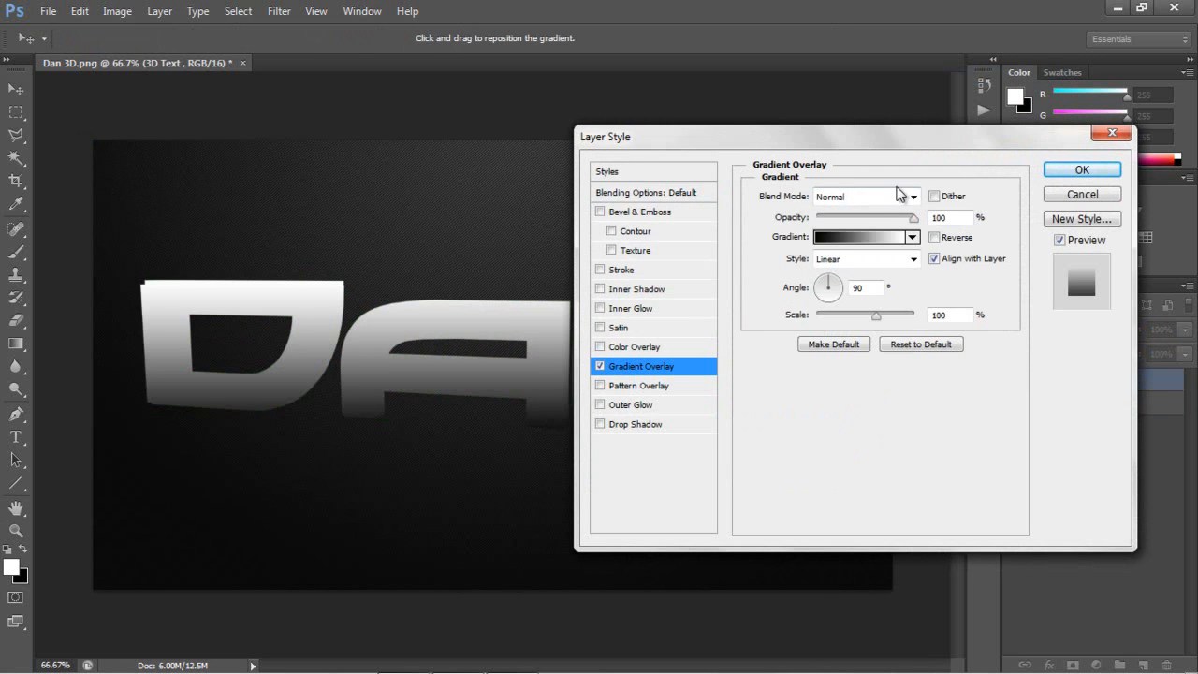
pyautogui.click(912, 197)
pyautogui.click(827, 426)
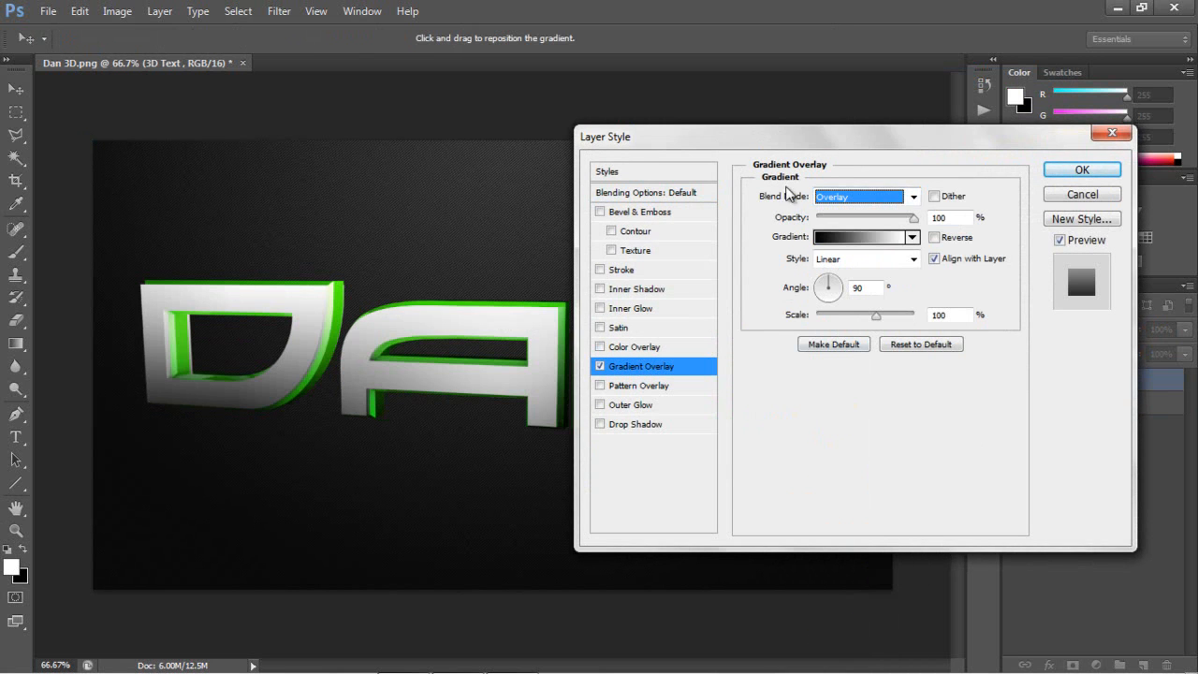
pyautogui.moveTo(770, 147); pyautogui.dragTo(845, 94)
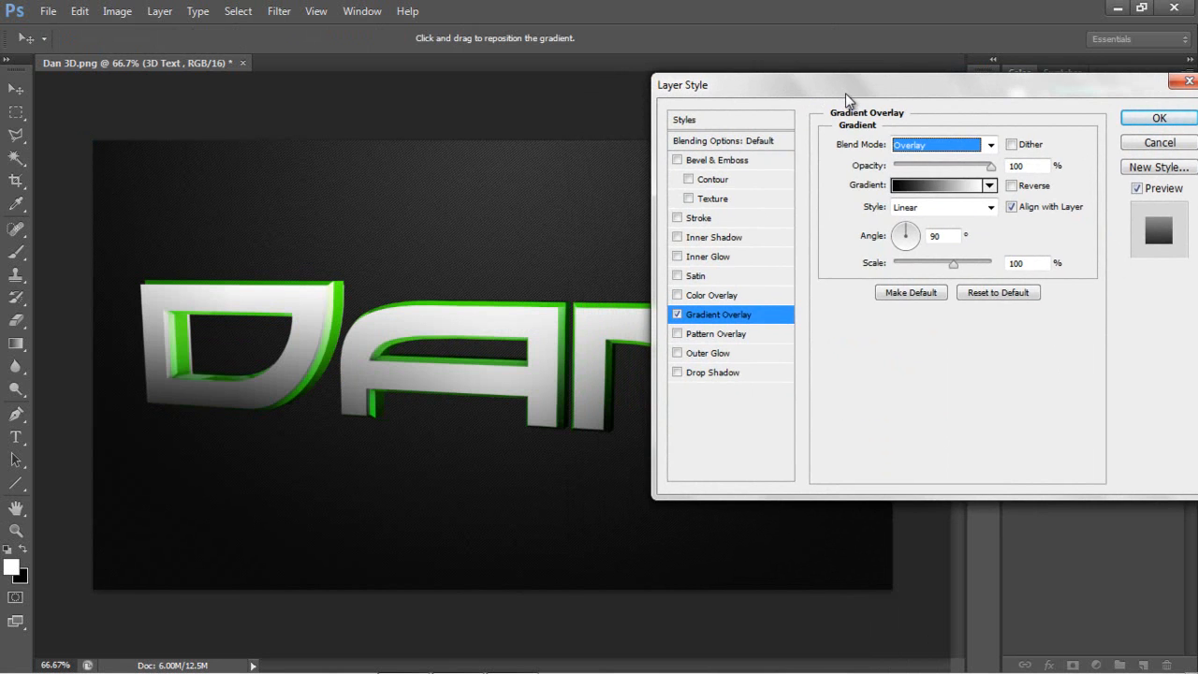
# Change the gradient's black colour stop to light gray c5c5c5 and apply the layer style.
pyautogui.click(959, 186)
pyautogui.click(782, 366)
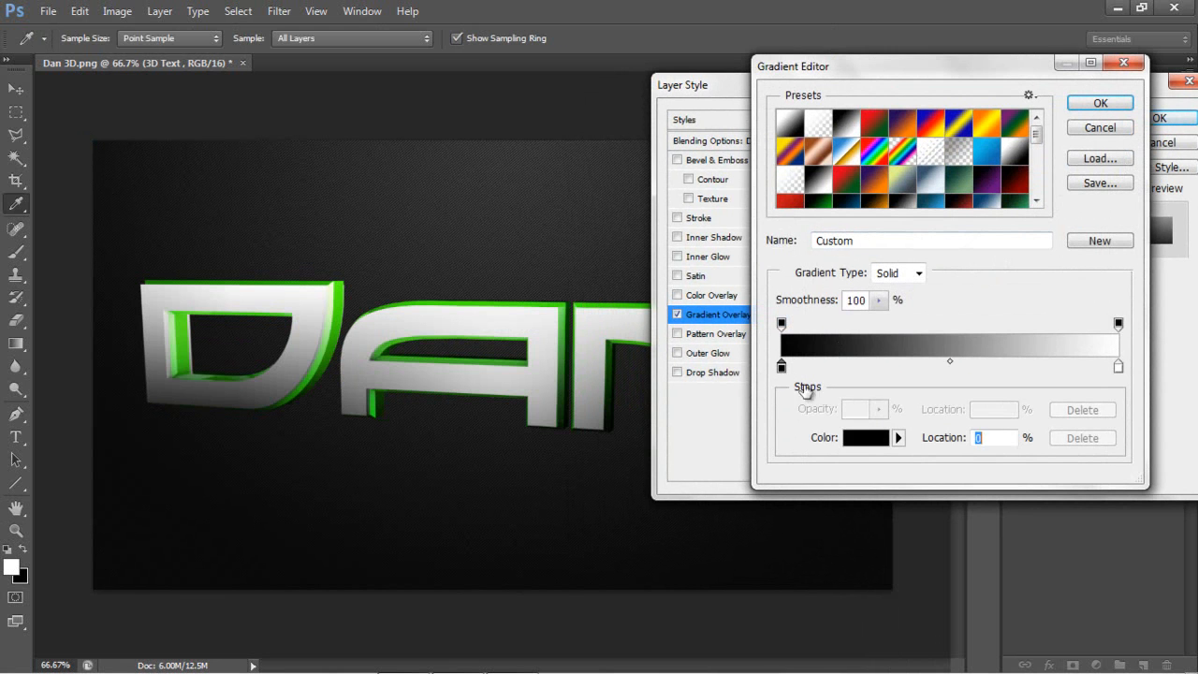
pyautogui.click(853, 435)
pyautogui.moveTo(690, 259); pyautogui.dragTo(578, 203)
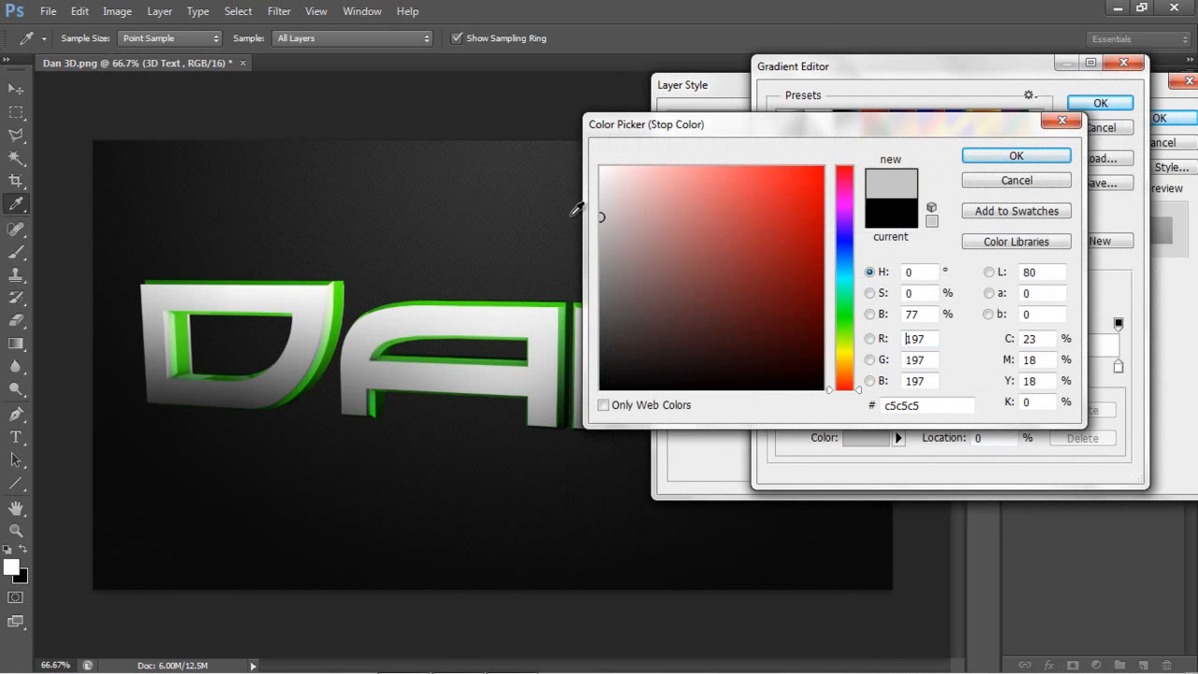
pyautogui.press('Return')
pyautogui.press('Return')
pyautogui.press('Return')
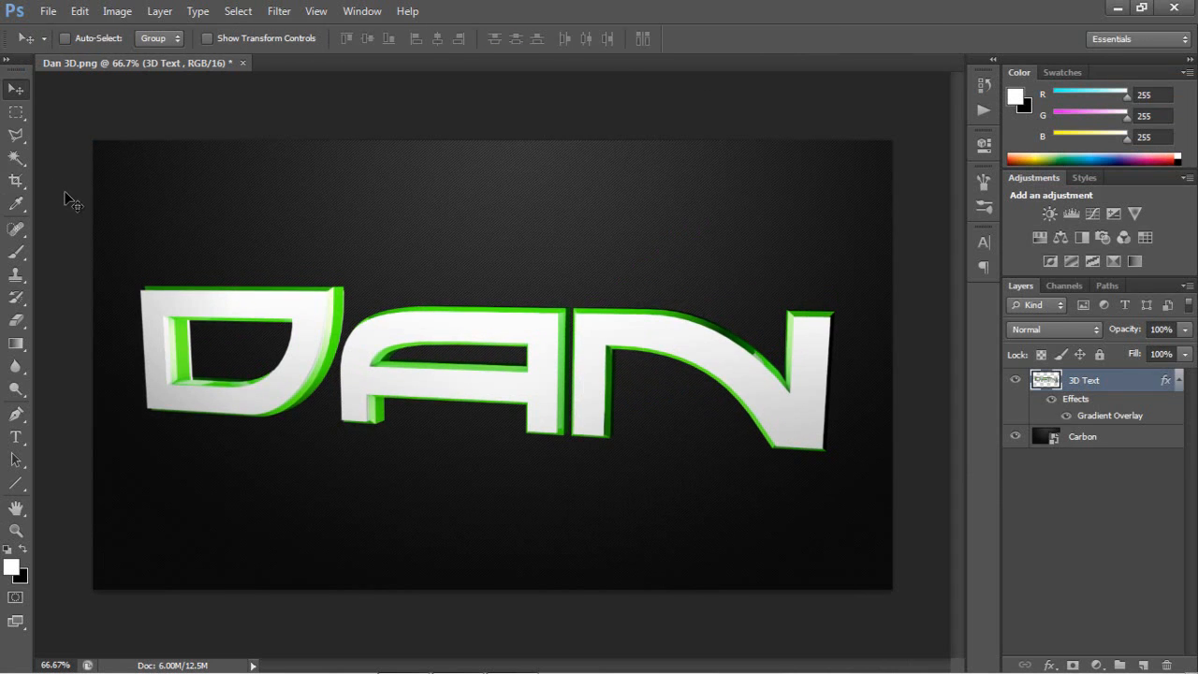
# Add a Drop Shadow to the 3D Text layer with a size of 21 px and the Normal blend mode.
pyautogui.rightClick(1086, 398)
pyautogui.click(1059, 82)
pyautogui.click(697, 374)
pyautogui.moveTo(897, 262); pyautogui.dragTo(906, 262)
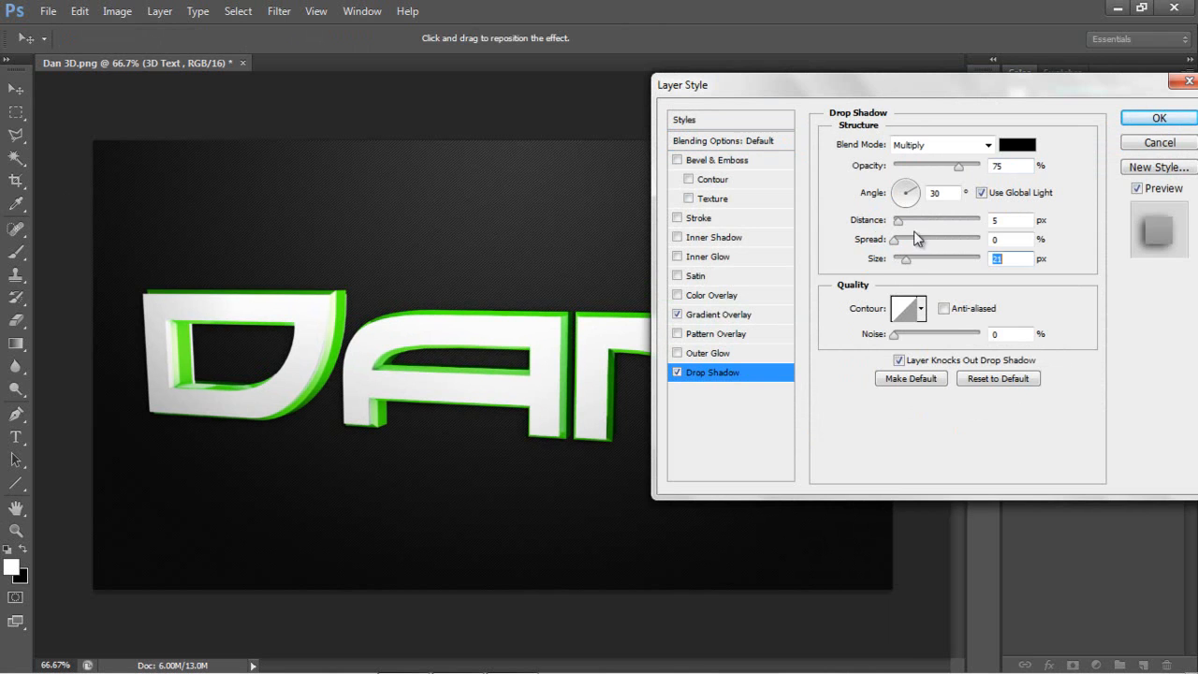
pyautogui.click(913, 146)
pyautogui.click(936, 147)
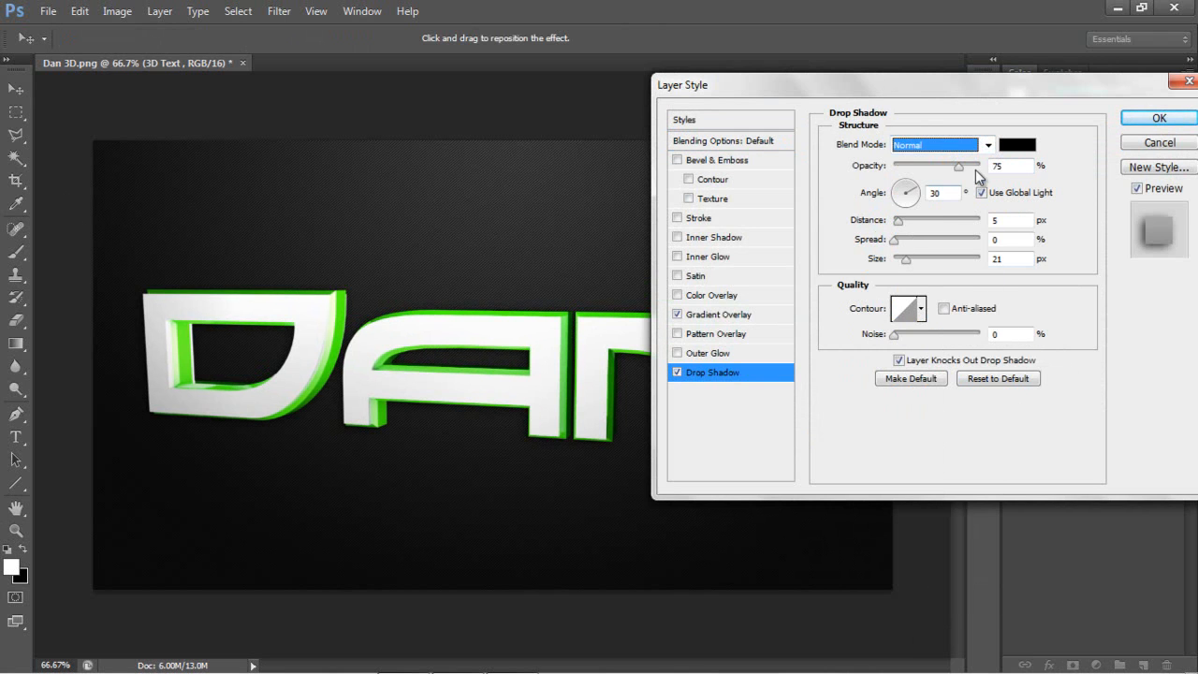
# Try white as the drop shadow colour.
pyautogui.click(1011, 148)
pyautogui.moveTo(683, 182); pyautogui.dragTo(502, 104)
pyautogui.click(1017, 155)
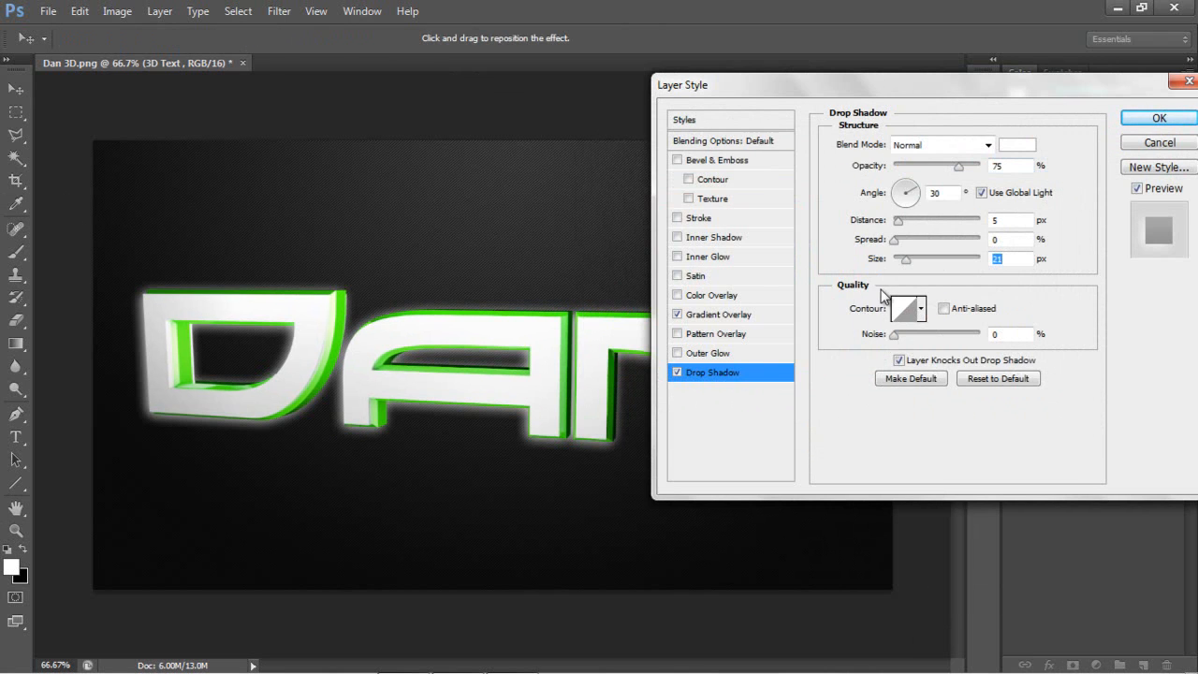
# Make the drop shadow black with a distance of 13 px and a size of 29 px.
pyautogui.moveTo(902, 256); pyautogui.dragTo(905, 225)
pyautogui.click(1001, 150)
pyautogui.moveTo(622, 375); pyautogui.dragTo(574, 402)
pyautogui.press('Return')
pyautogui.moveTo(899, 264); pyautogui.dragTo(908, 265)
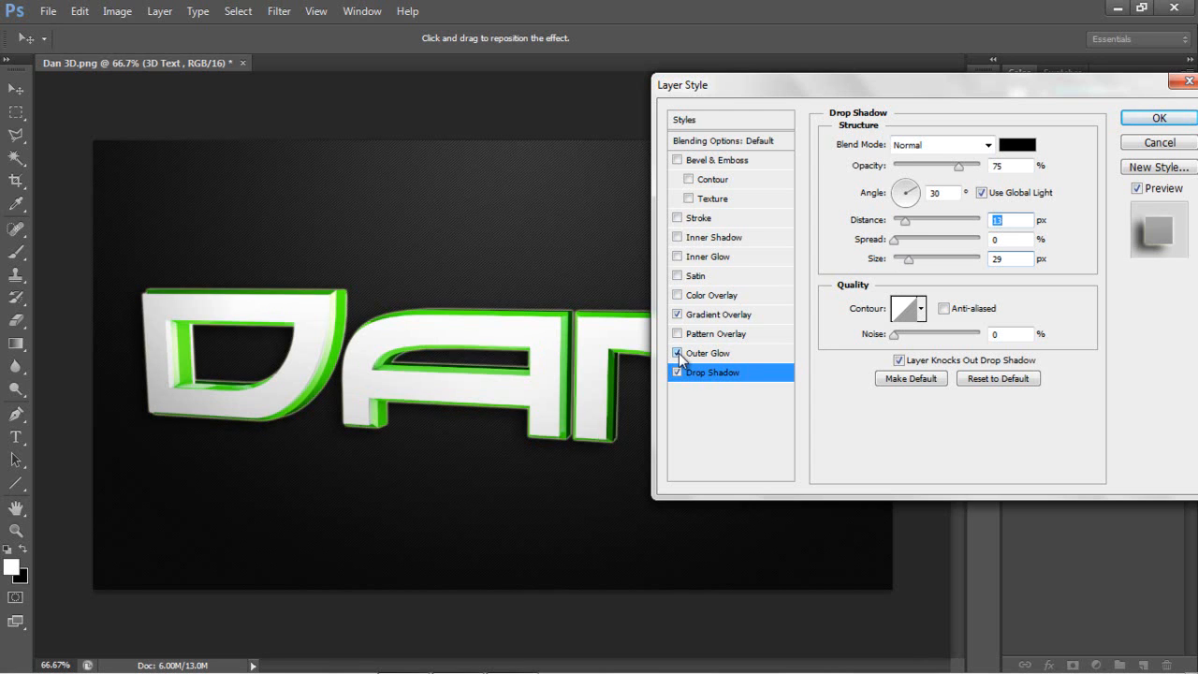
# Leave Inner Shadow switched off, apply the layer style, and collapse the 3D Text layer's effects list.
pyautogui.click(724, 238)
pyautogui.click(677, 238)
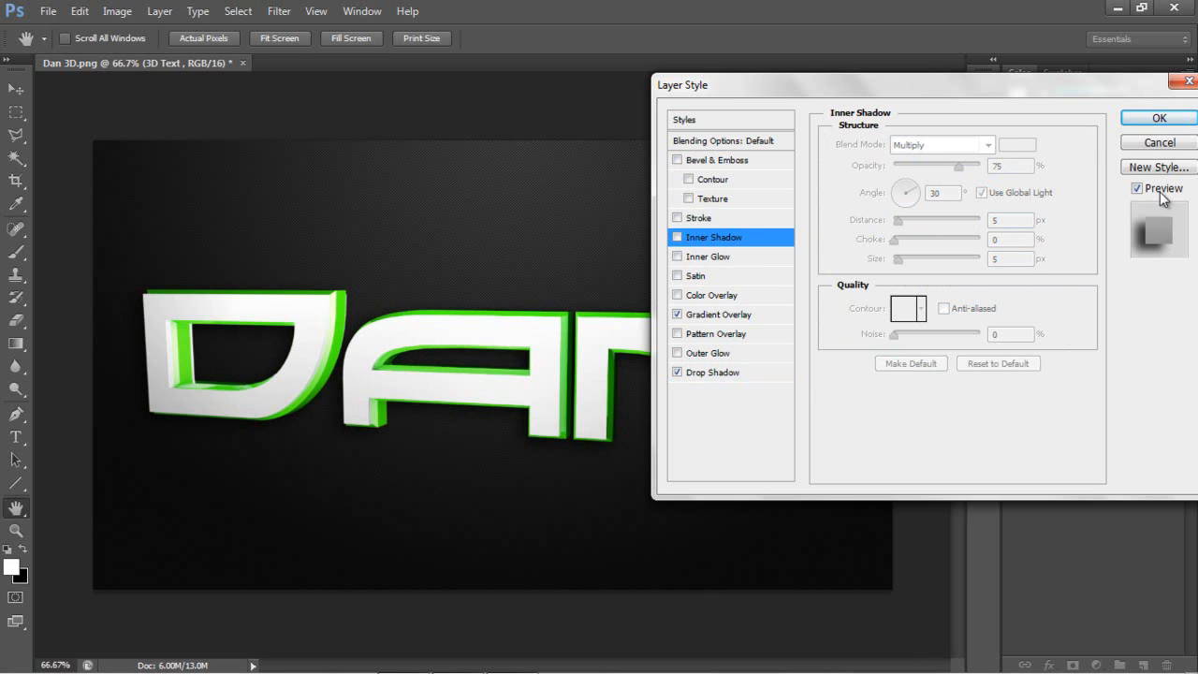
pyautogui.moveTo(1055, 86); pyautogui.dragTo(924, 75)
pyautogui.click(1022, 108)
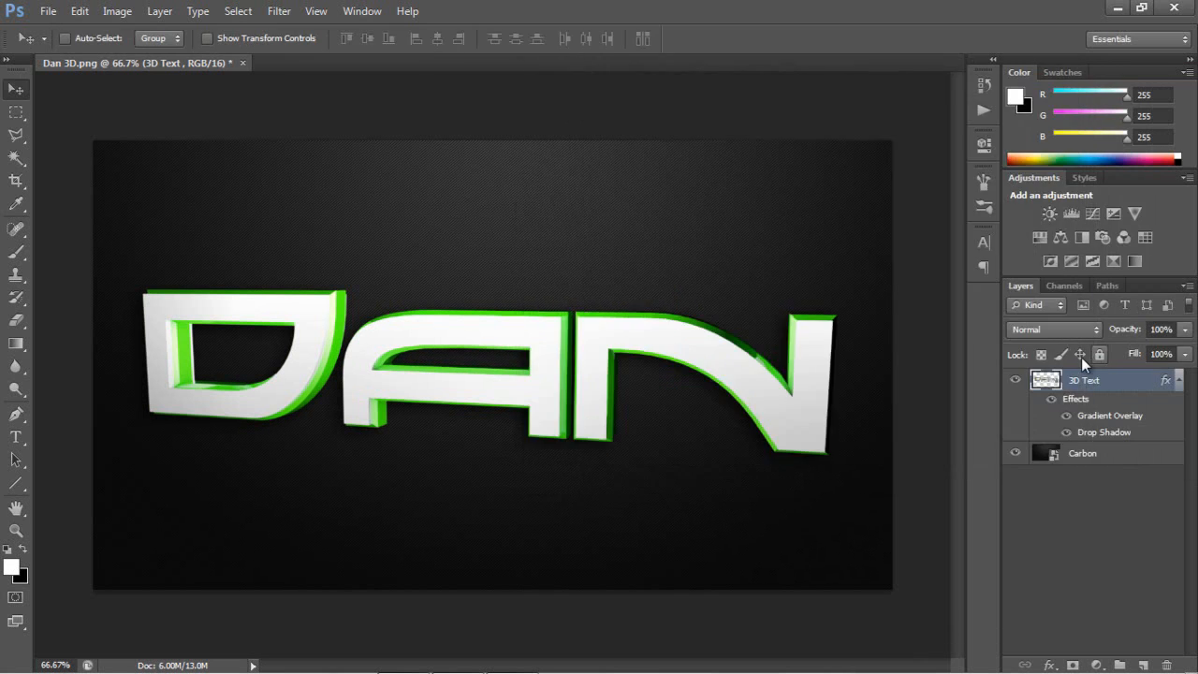
pyautogui.click(1179, 380)
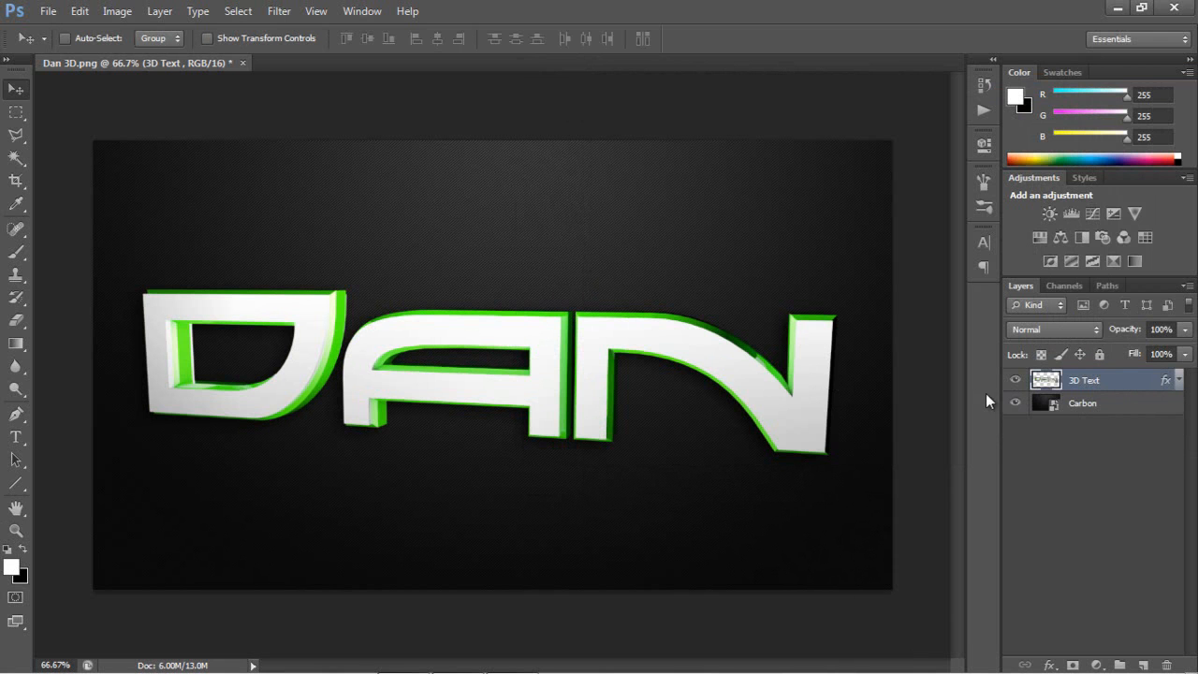
# Place the 3rdopticalflare5 image from the Lens Flares folder in Downloads as a layer above the 3D text.
pyautogui.click(49, 11)
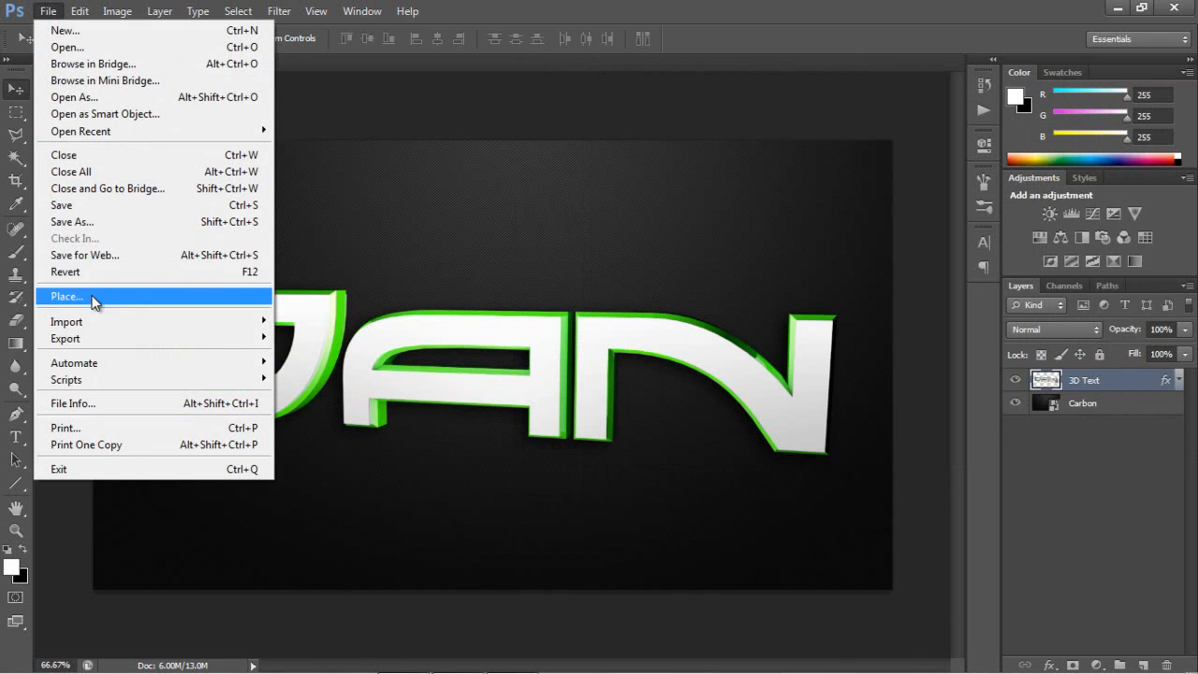
pyautogui.click(96, 297)
pyautogui.click(367, 133)
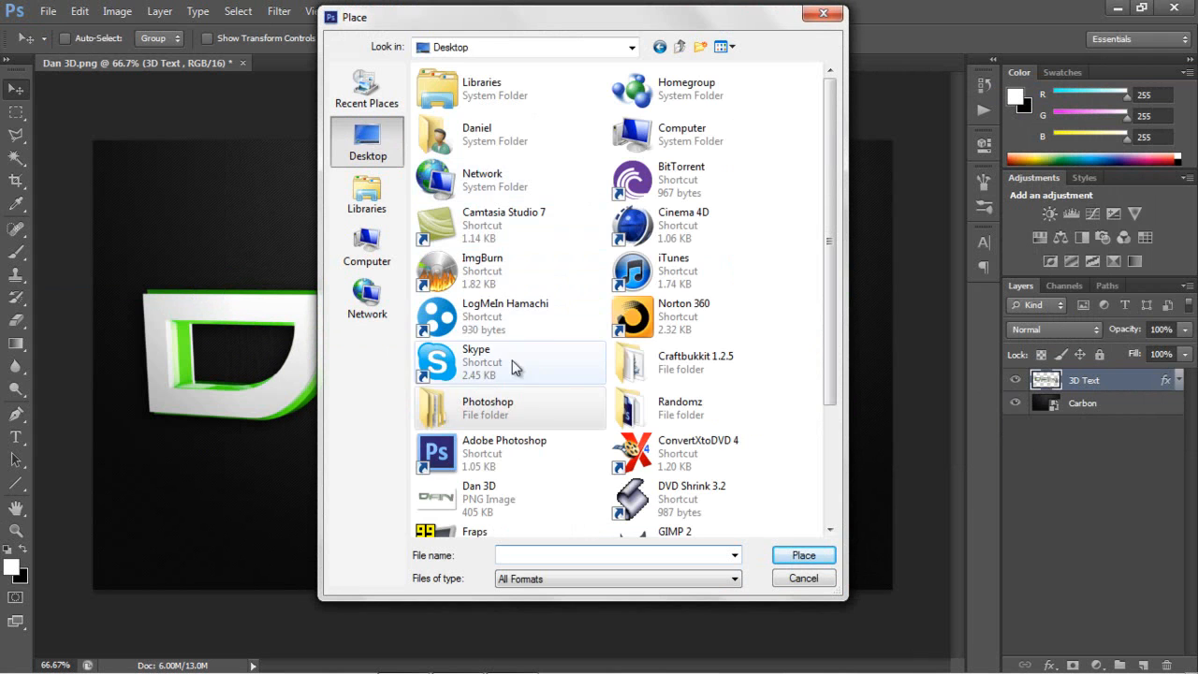
pyautogui.doubleClick(484, 137)
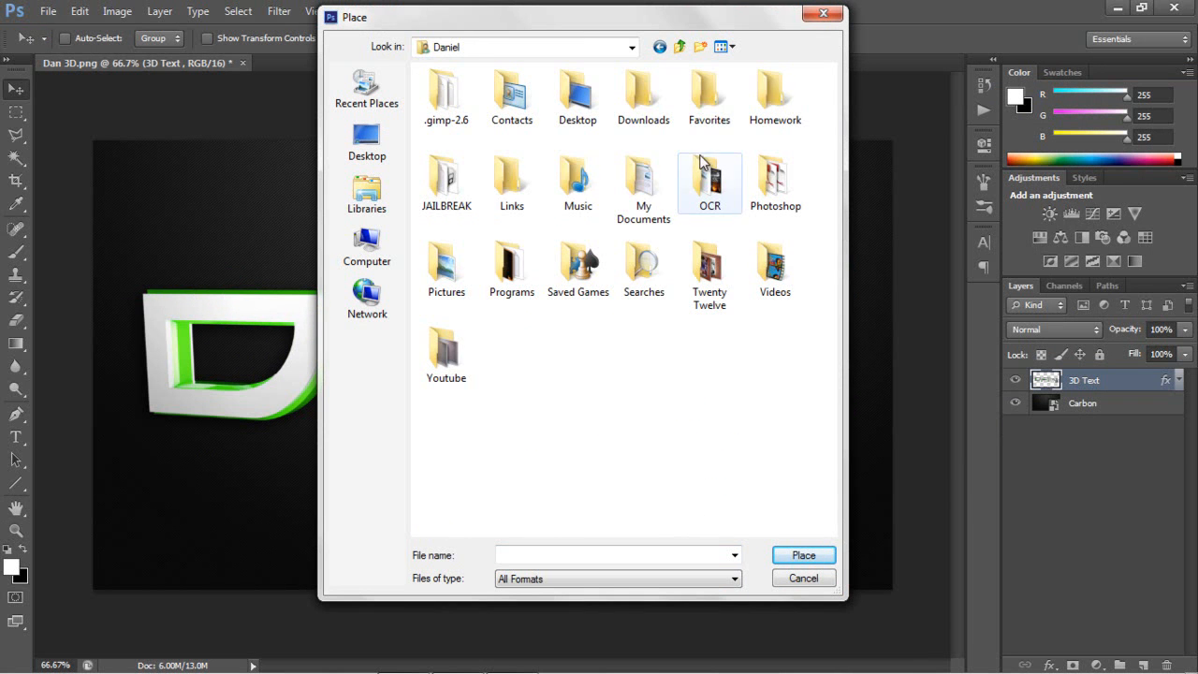
pyautogui.doubleClick(633, 120)
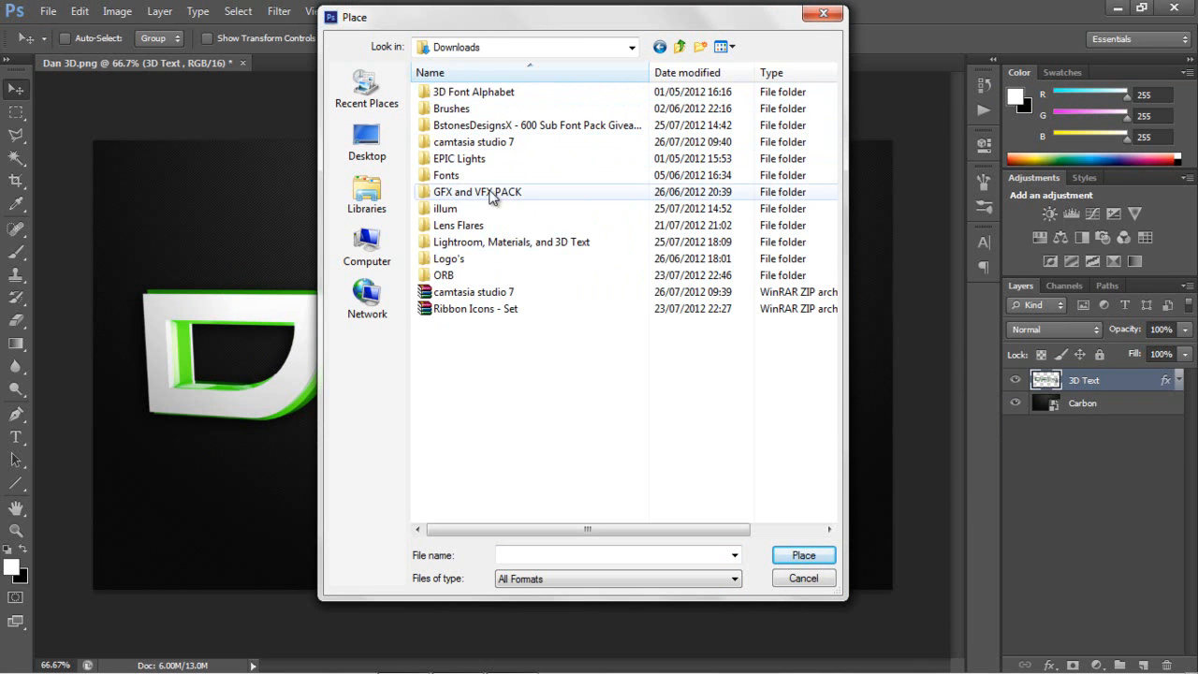
pyautogui.click(484, 229)
pyautogui.doubleClick(468, 226)
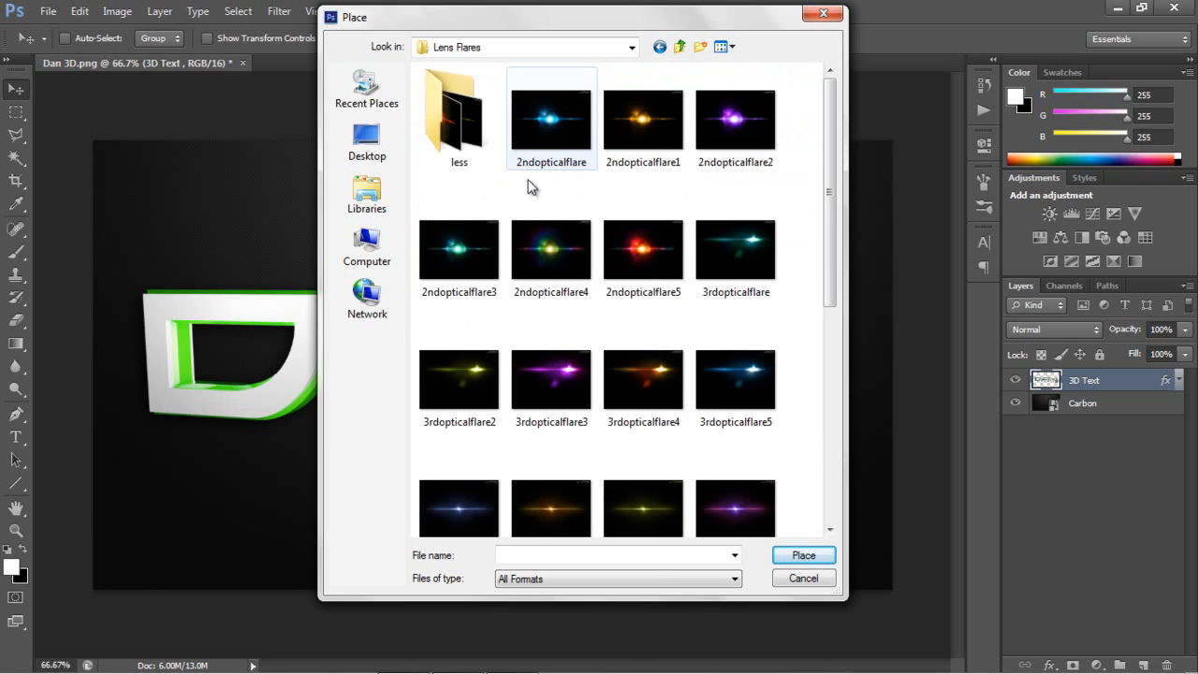
pyautogui.scroll(-3, 655, 315)
pyautogui.doubleClick(738, 174)
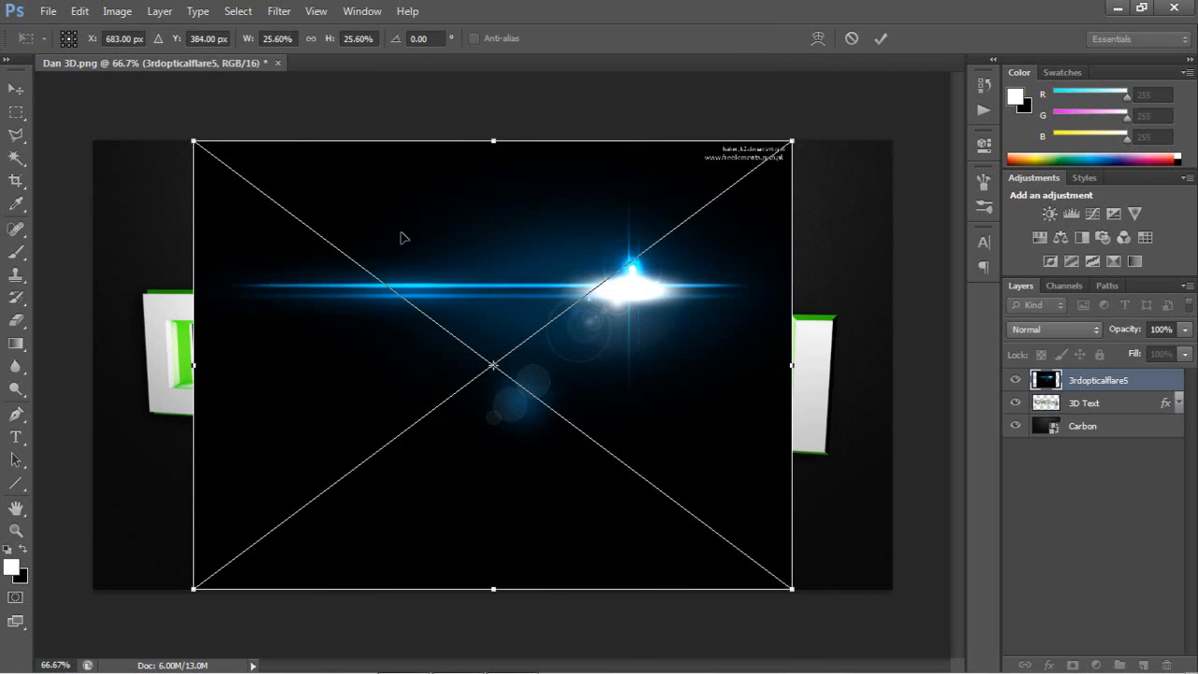
pyautogui.click(16, 89)
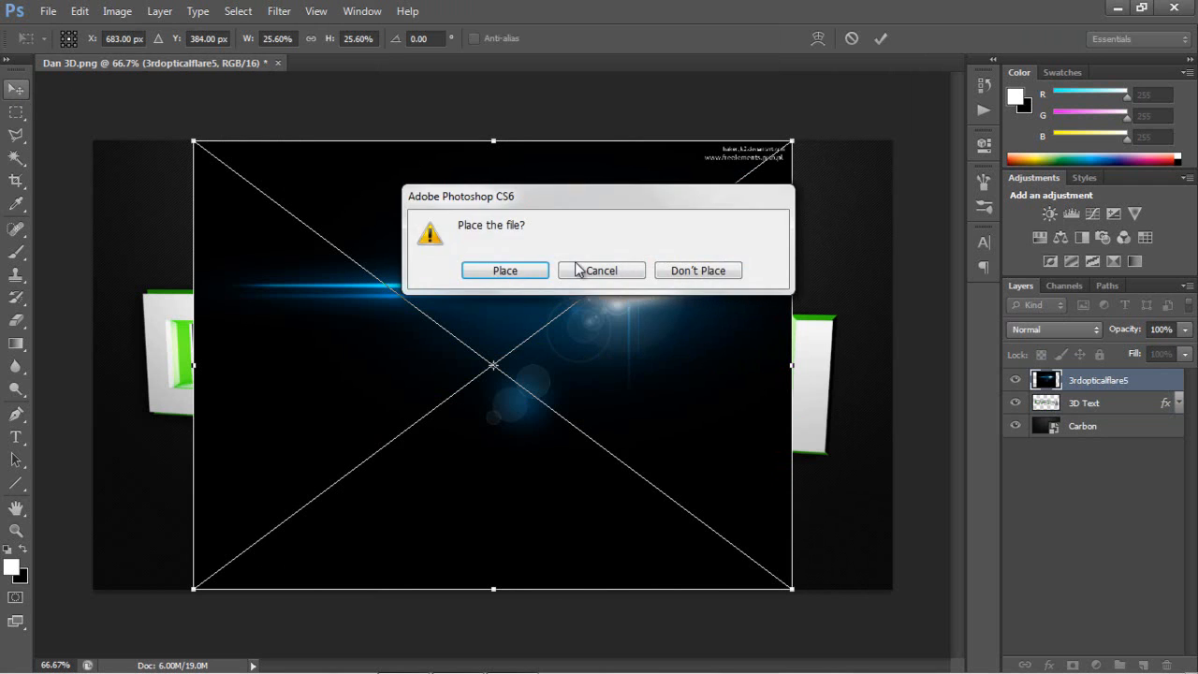
pyautogui.click(578, 265)
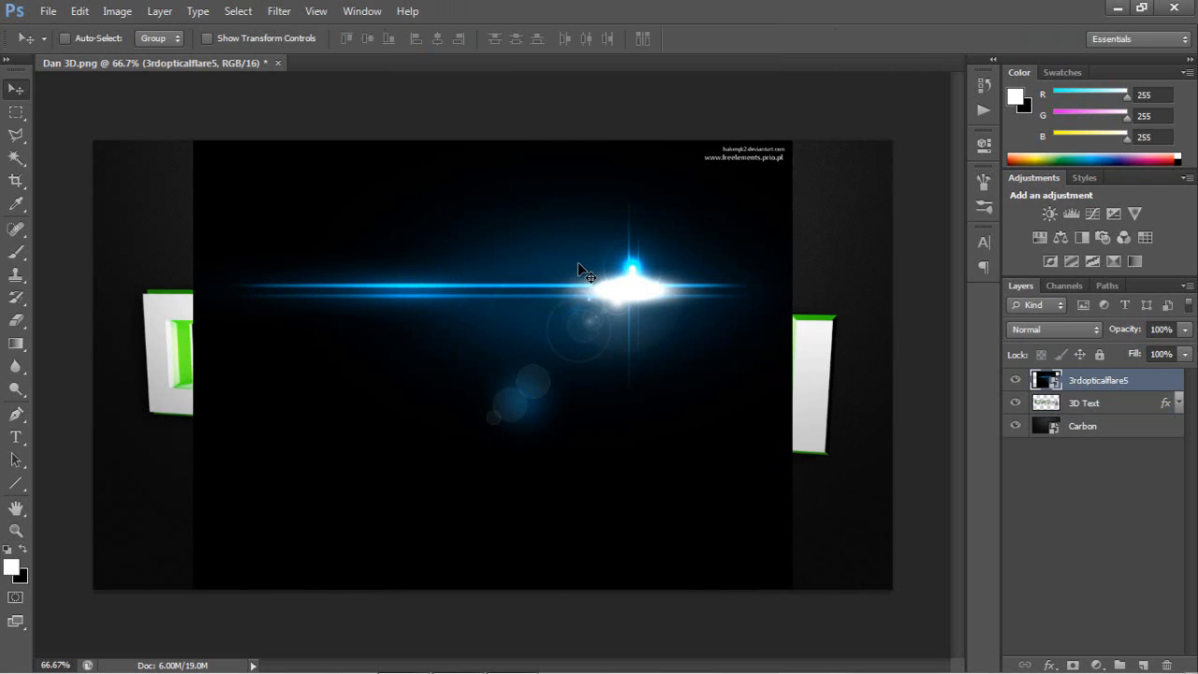
# Set the 3rdopticalflare5 layer's blend mode to Screen and move the flare to the top of the text between A and N.
pyautogui.click(1030, 329)
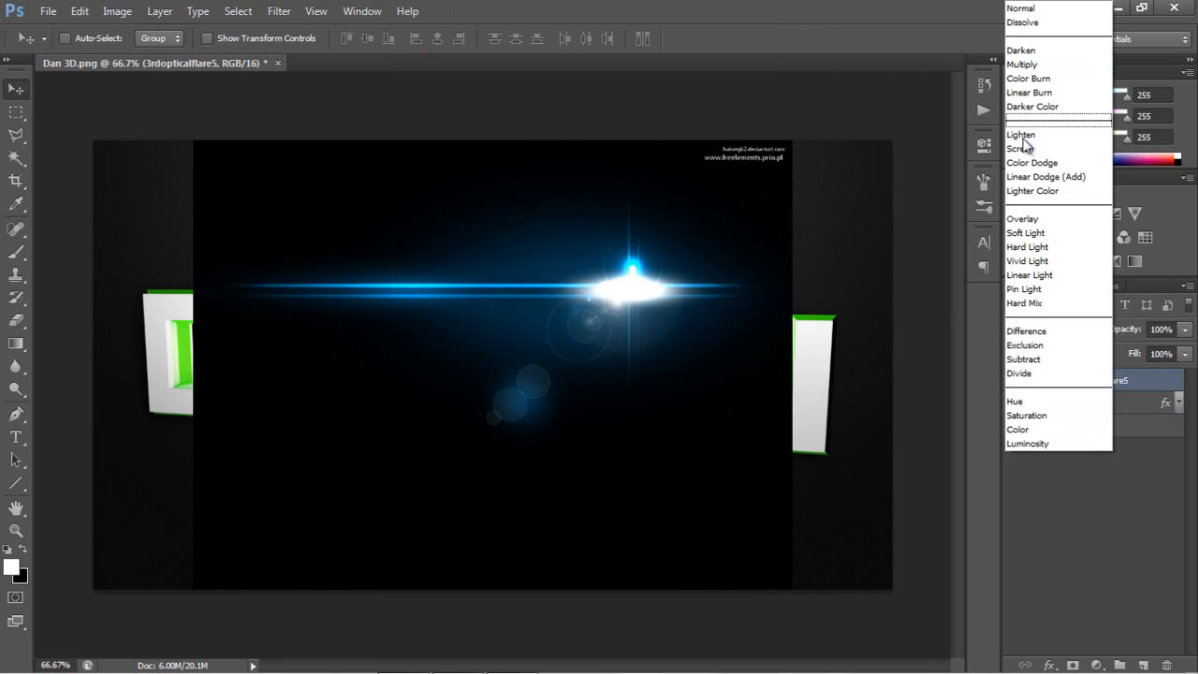
pyautogui.click(1020, 148)
pyautogui.moveTo(786, 292)
pyautogui.mouseDown()
pyautogui.moveTo(588, 334)
pyautogui.moveTo(640, 322)
pyautogui.mouseUp()
# Erase the watermark text and the outer edges of the blue flare image with a soft 300 px eraser.
pyautogui.click(16, 320)
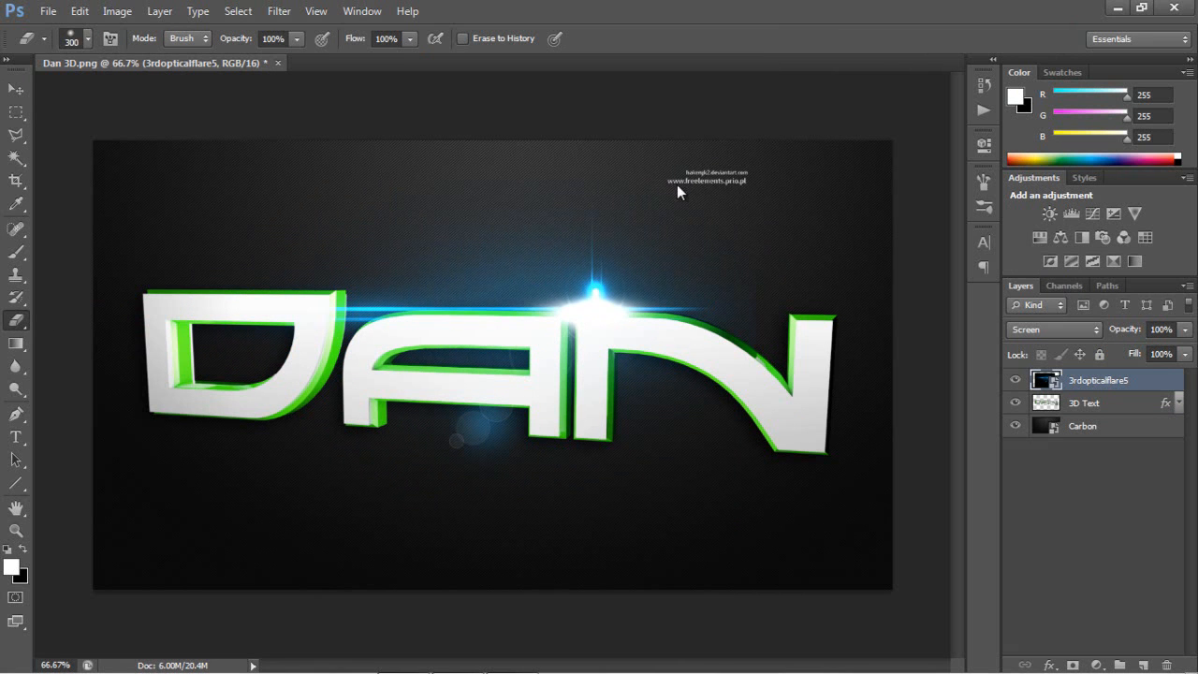
pyautogui.moveTo(668, 191); pyautogui.dragTo(755, 192)
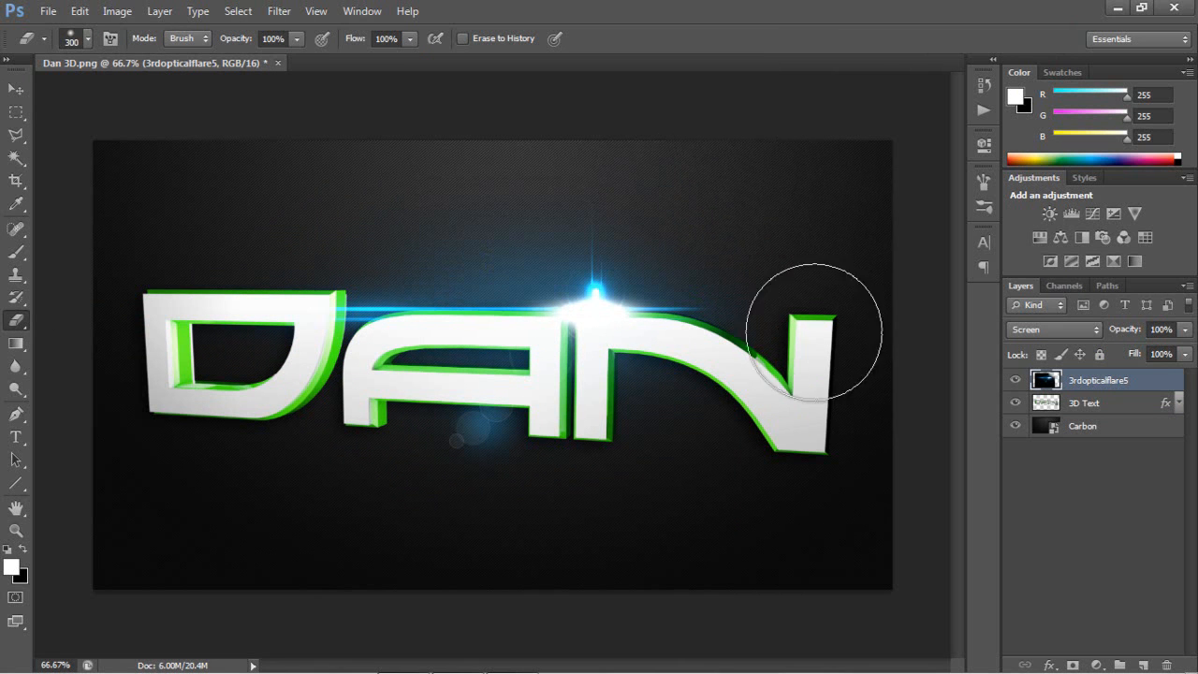
pyautogui.click(88, 40)
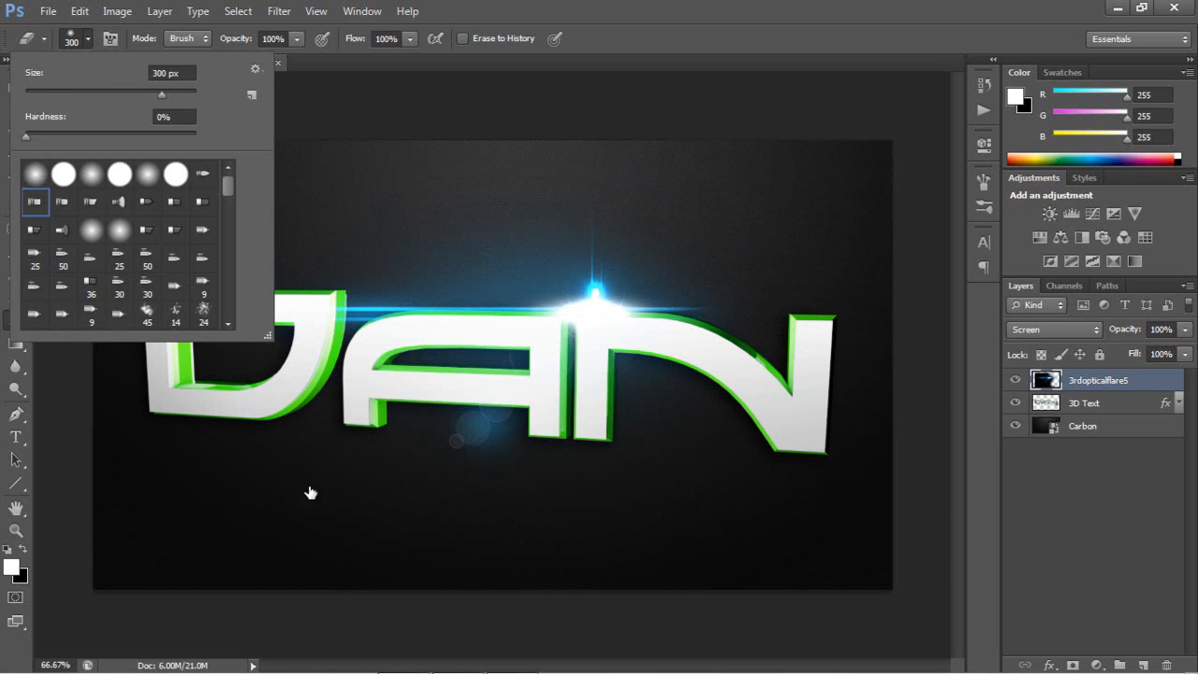
pyautogui.click(310, 476)
pyautogui.moveTo(345, 502); pyautogui.dragTo(659, 492)
pyautogui.moveTo(648, 199)
pyautogui.mouseDown()
pyautogui.moveTo(524, 162)
pyautogui.moveTo(411, 195)
pyautogui.mouseUp()
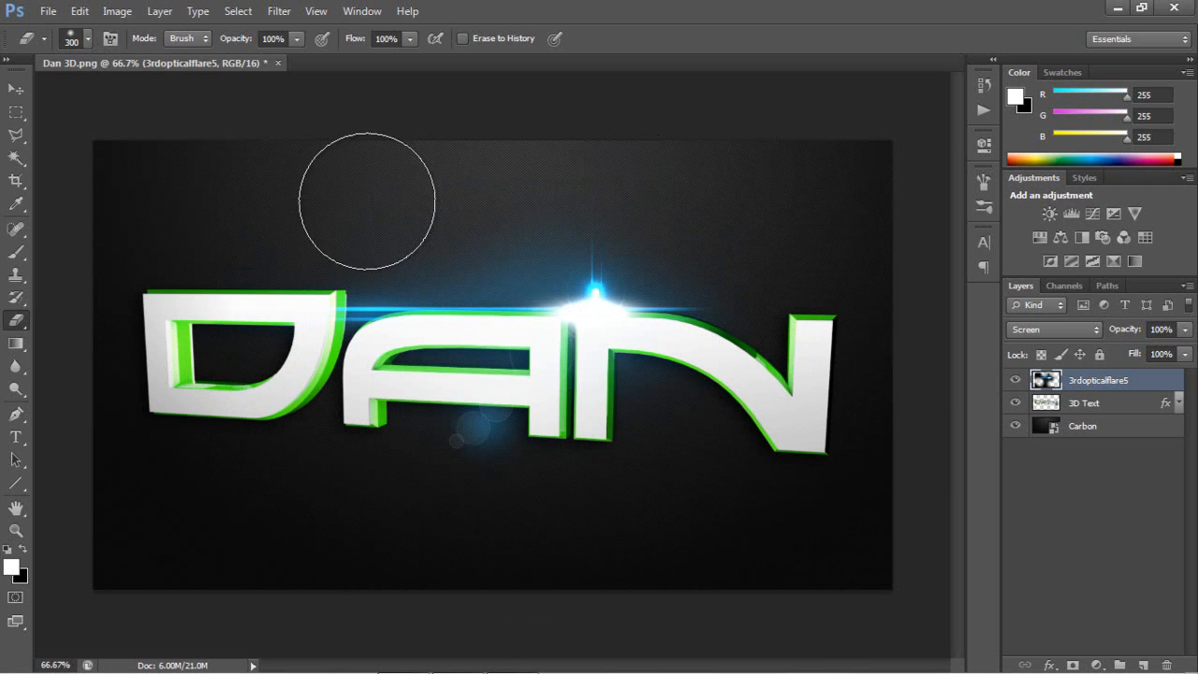
# Rotate the blue flare slightly to follow the lettering and move it to the top right corner of the N.
pyautogui.click(16, 88)
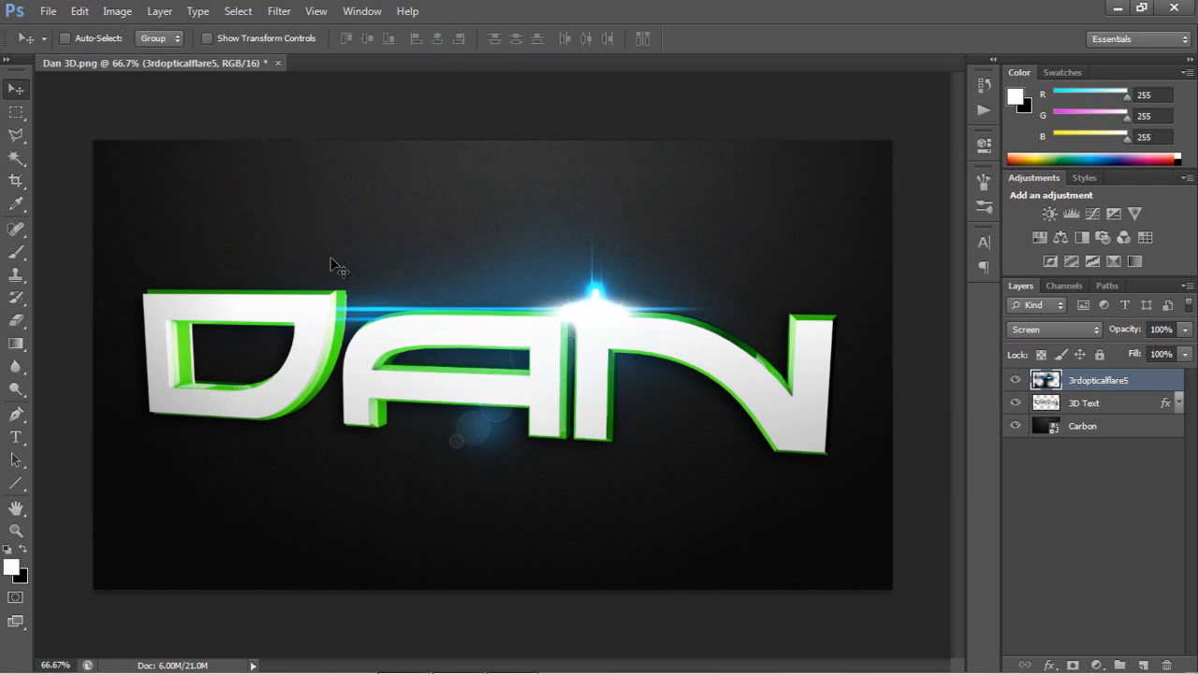
pyautogui.hotkey('ctrl', 't')
pyautogui.moveTo(773, 609)
pyautogui.mouseDown()
pyautogui.moveTo(767, 619)
pyautogui.moveTo(770, 604)
pyautogui.mouseUp()
pyautogui.press('Return')
pyautogui.moveTo(610, 318); pyautogui.dragTo(820, 315)
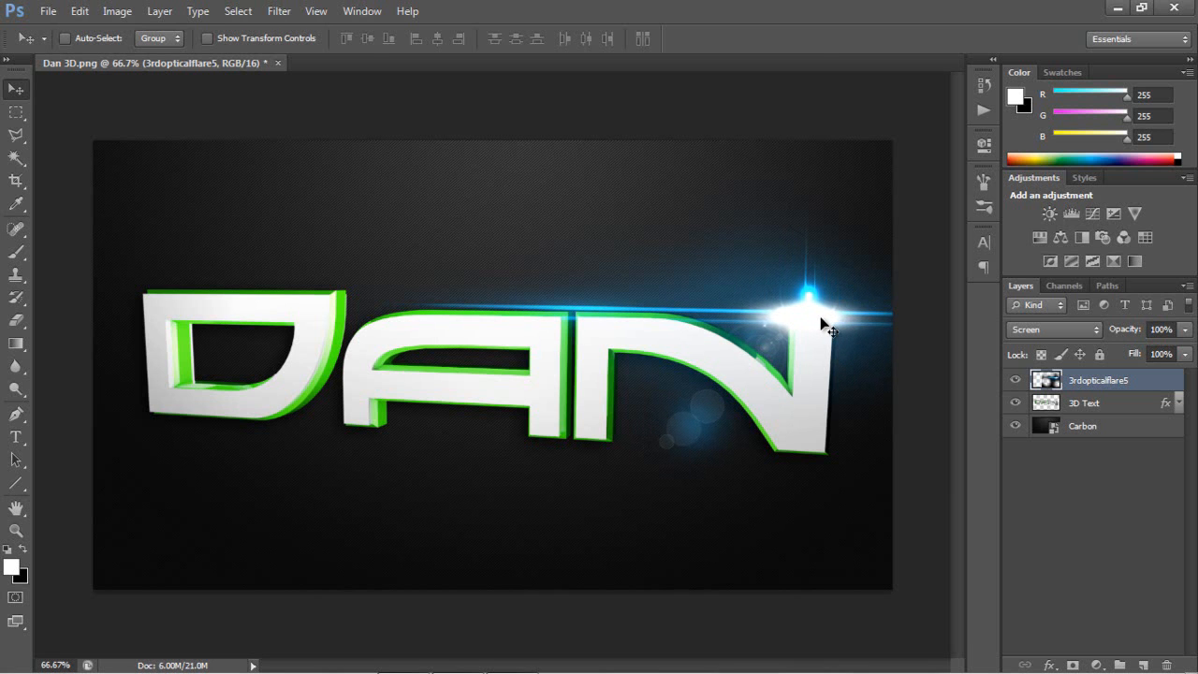
# Fine-tune the blue flare with another free transform and nudge it slightly to the right on the N's corner.
pyautogui.hotkey('ctrl', 't')
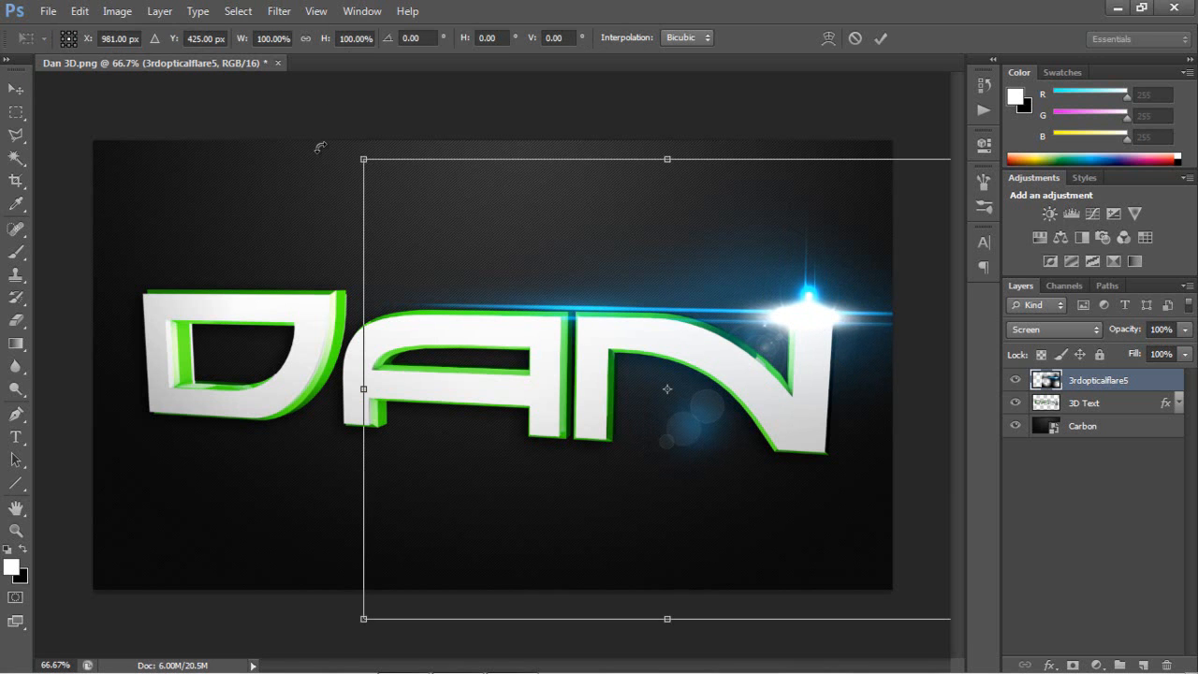
pyautogui.moveTo(319, 150); pyautogui.dragTo(320, 150)
pyautogui.press('Return')
pyautogui.press('Right')
pyautogui.press('Right')
pyautogui.press('Right')
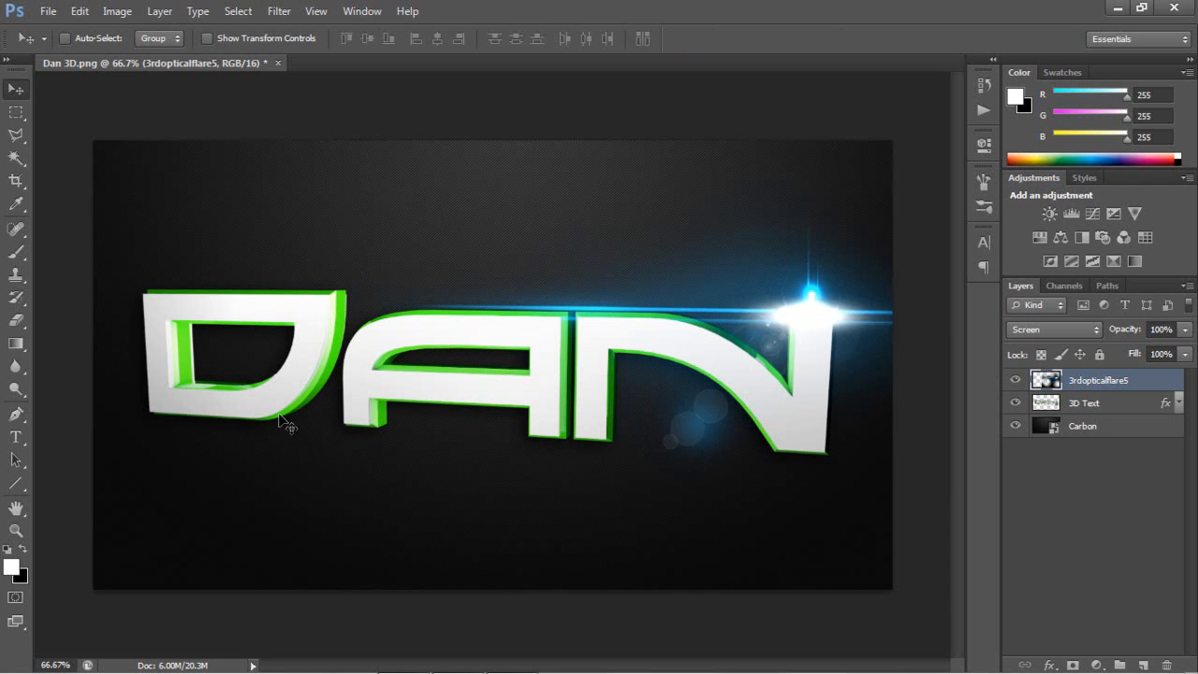
# Place the 2ndopticalflare5 image from the Lens Flares folder as a new layer above the blue flare.
pyautogui.click(44, 11)
pyautogui.click(49, 296)
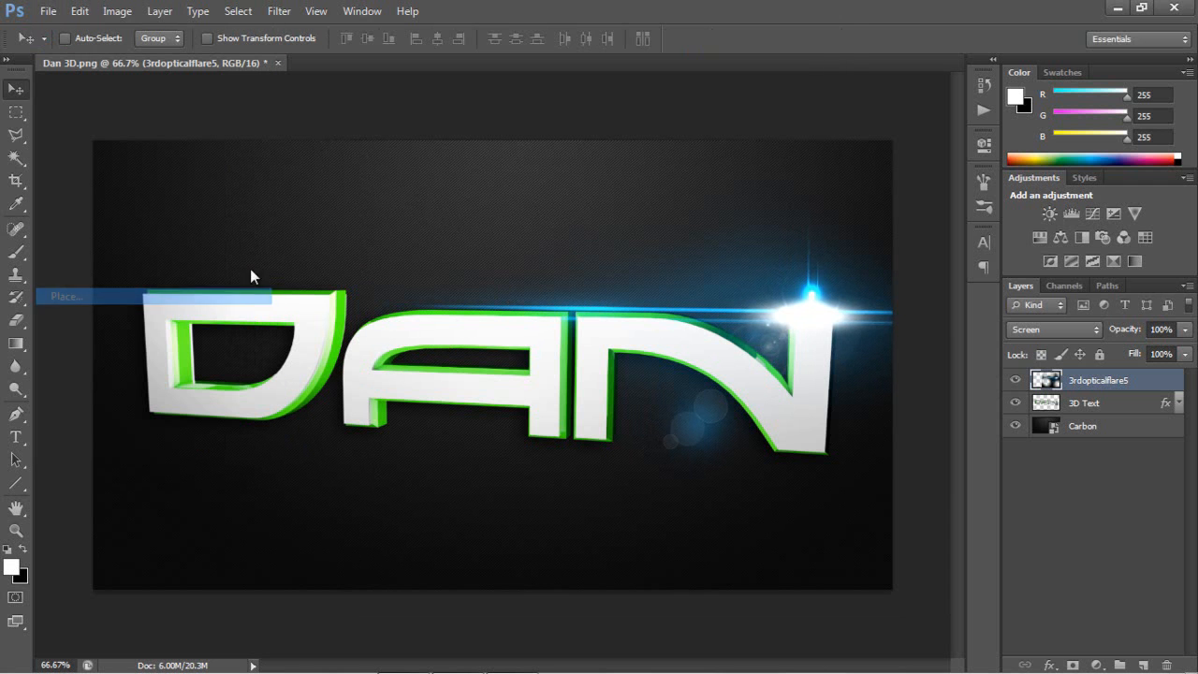
pyautogui.doubleClick(629, 245)
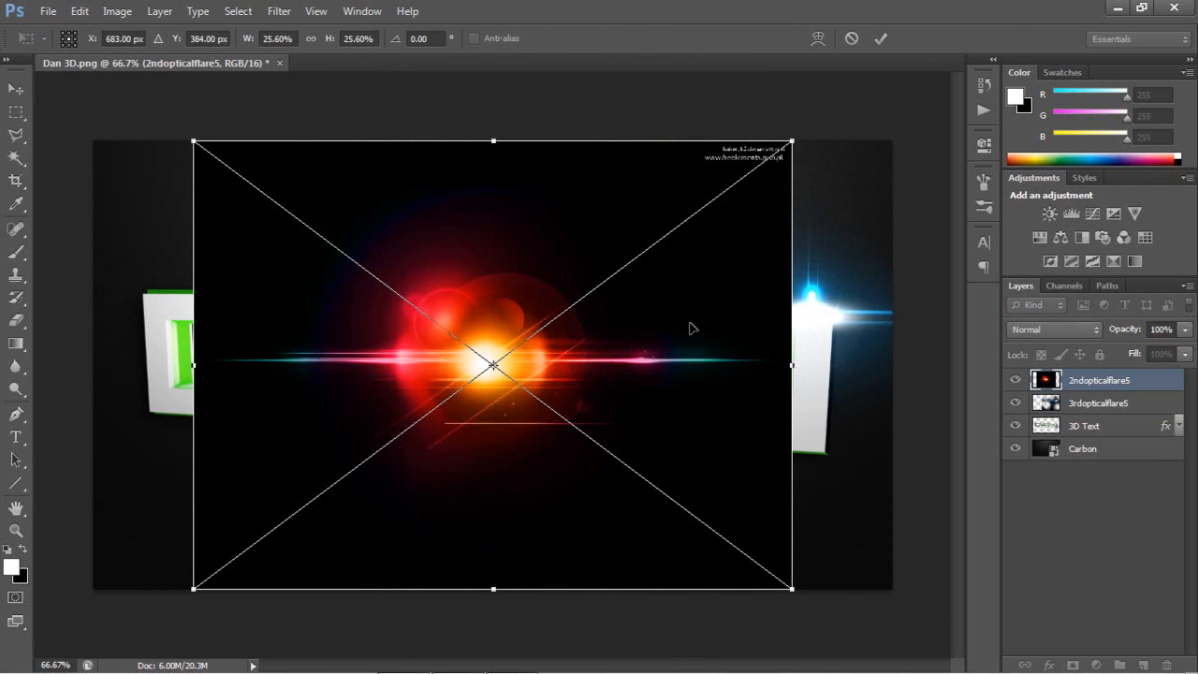
pyautogui.press('Return')
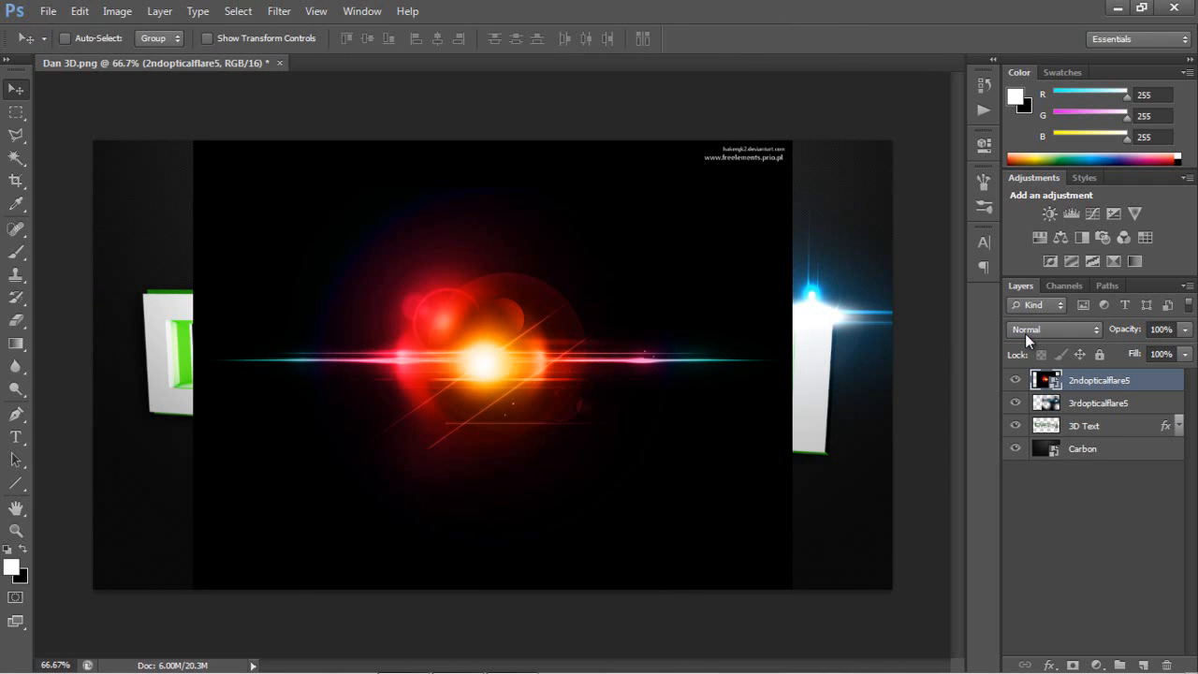
# Set the 2ndopticalflare5 layer's blend mode to Screen and move the red flare to the lower edge of the A.
pyautogui.click(1025, 330)
pyautogui.click(1020, 148)
pyautogui.moveTo(477, 375); pyautogui.dragTo(458, 426)
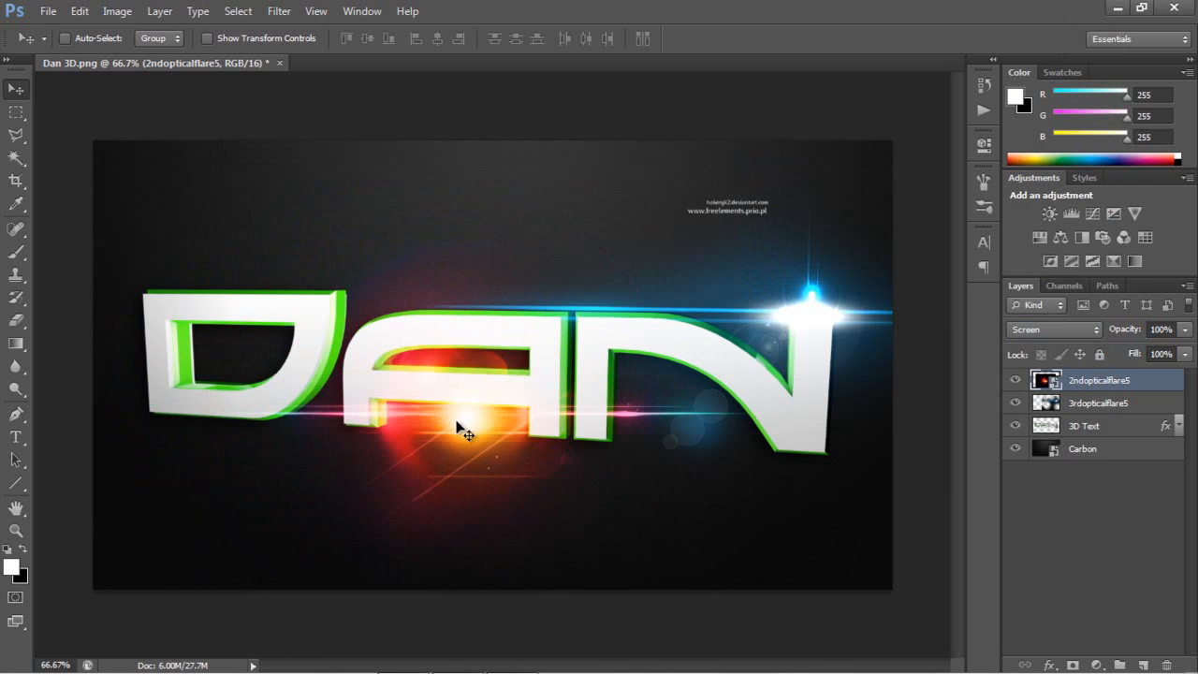
# Rasterize the red flare layer, erase its watermark text, and scale the flare down to about 84% around its centre.
pyautogui.click(16, 320)
pyautogui.click(727, 227)
pyautogui.press('Return')
pyautogui.hotkey('ctrl', 't')
pyautogui.keyDown('alt'); pyautogui.keyDown('shift'); pyautogui.moveTo(179, 197); pyautogui.dragTo(231, 223); pyautogui.keyUp('shift'); pyautogui.keyUp('alt')
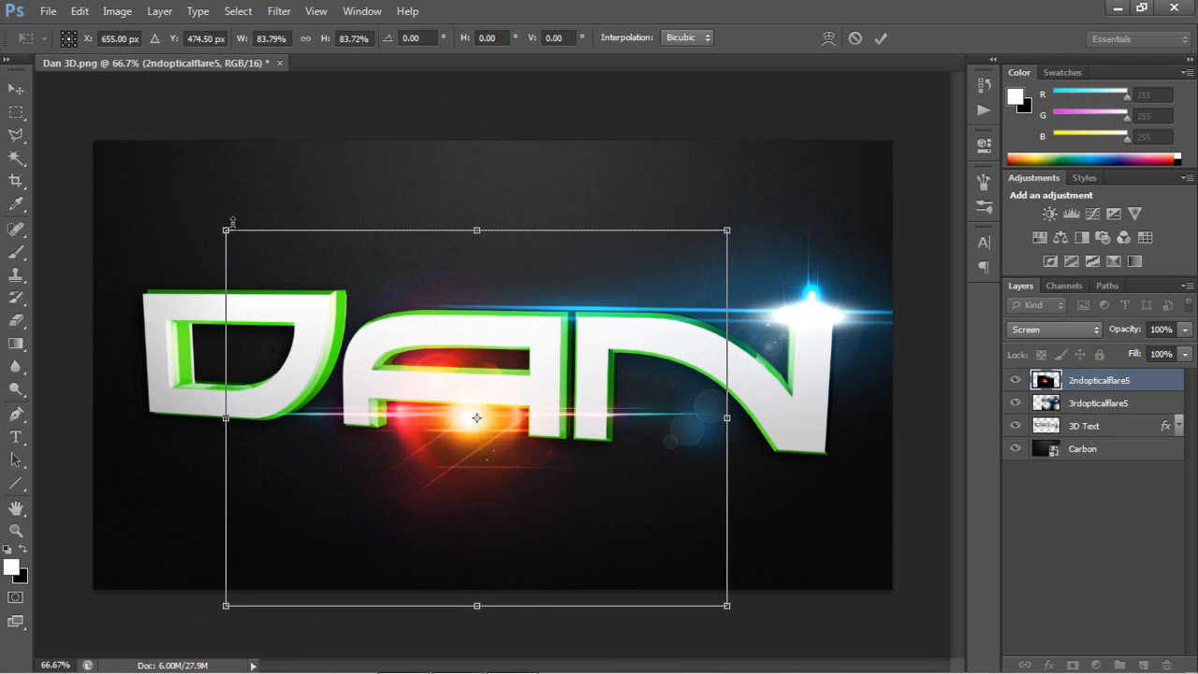
pyautogui.press('Return')
# Move the 2ndopticalflare5 layer below the 3D Text layer and try the Overlay blend mode before returning it to Screen.
pyautogui.moveTo(1072, 384); pyautogui.dragTo(1086, 433)
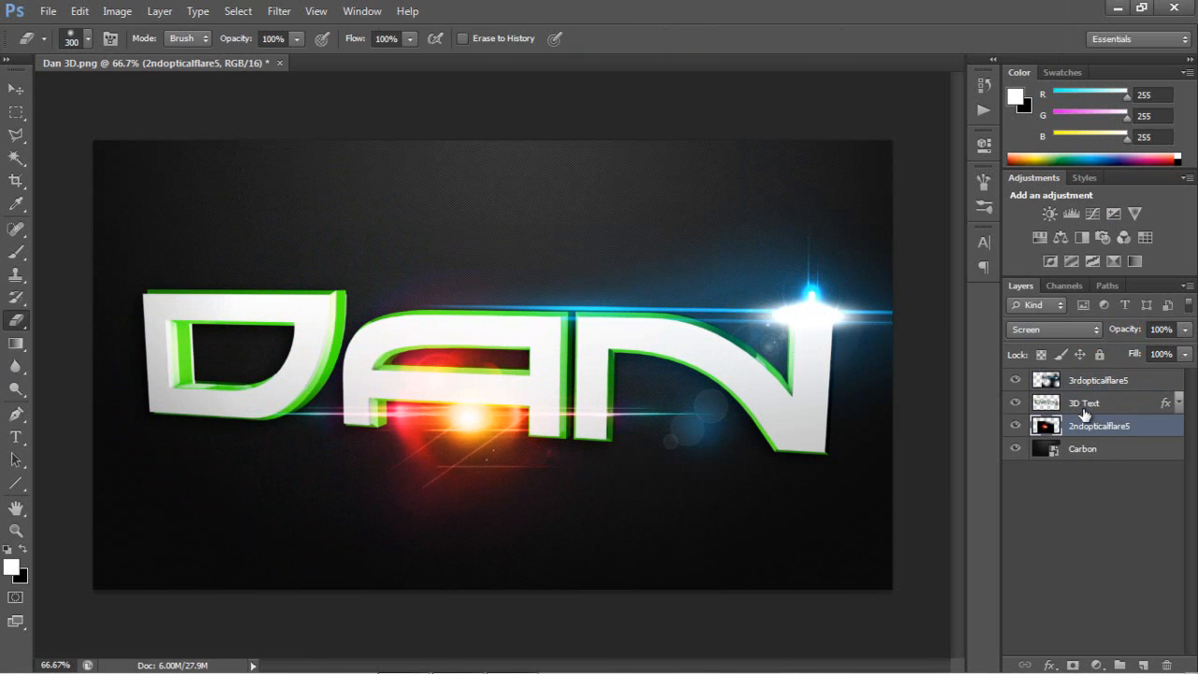
pyautogui.click(1067, 330)
pyautogui.click(1040, 224)
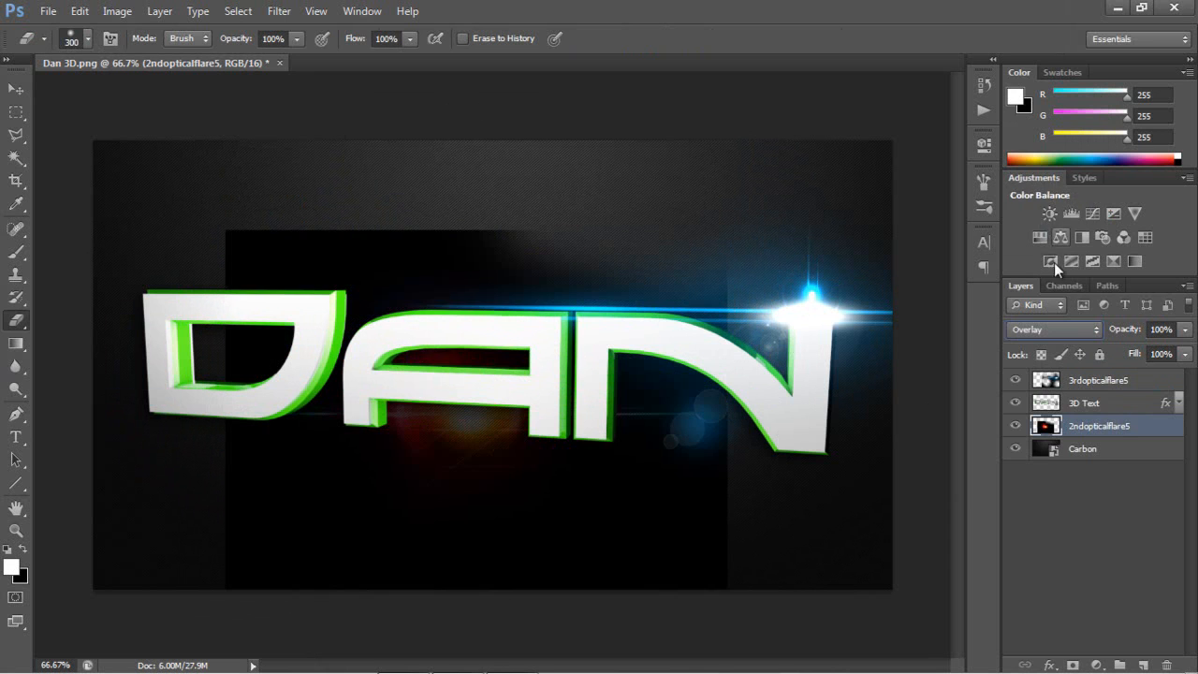
pyautogui.click(1049, 327)
pyautogui.click(1020, 149)
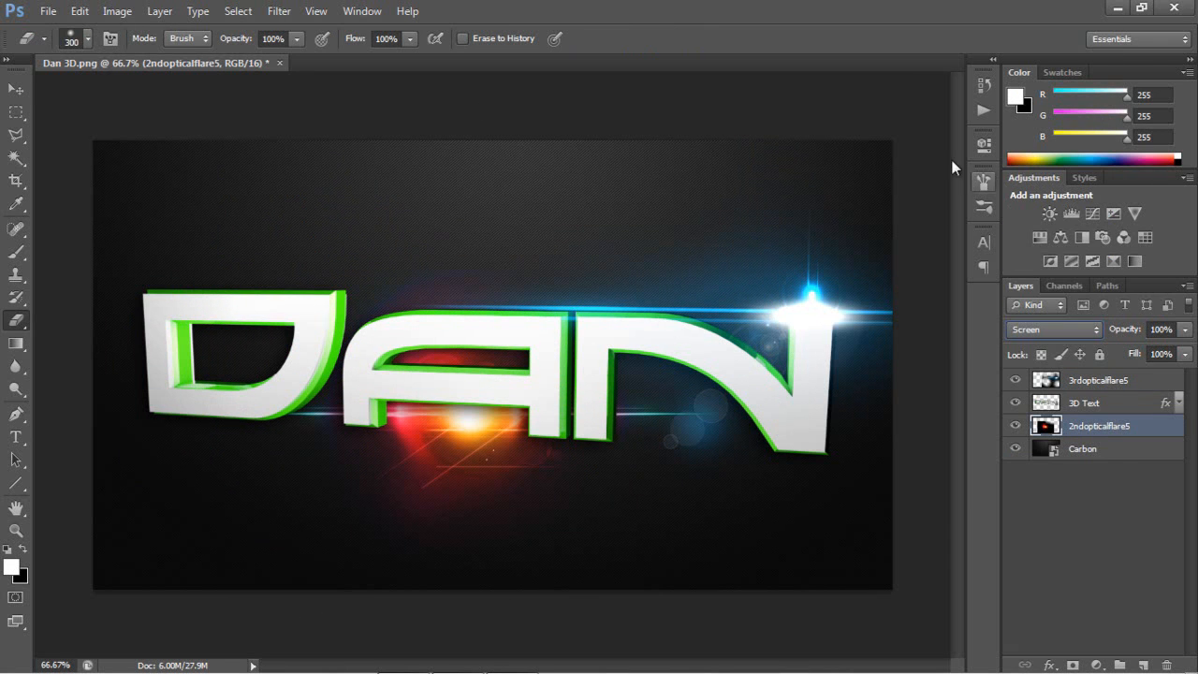
# Colorize the red flare green using Hue/Saturation with hue 104, saturation 72 and lightness -19.
pyautogui.hotkey('ctrl', 'u')
pyautogui.click(1126, 343)
pyautogui.moveTo(861, 241); pyautogui.dragTo(909, 240)
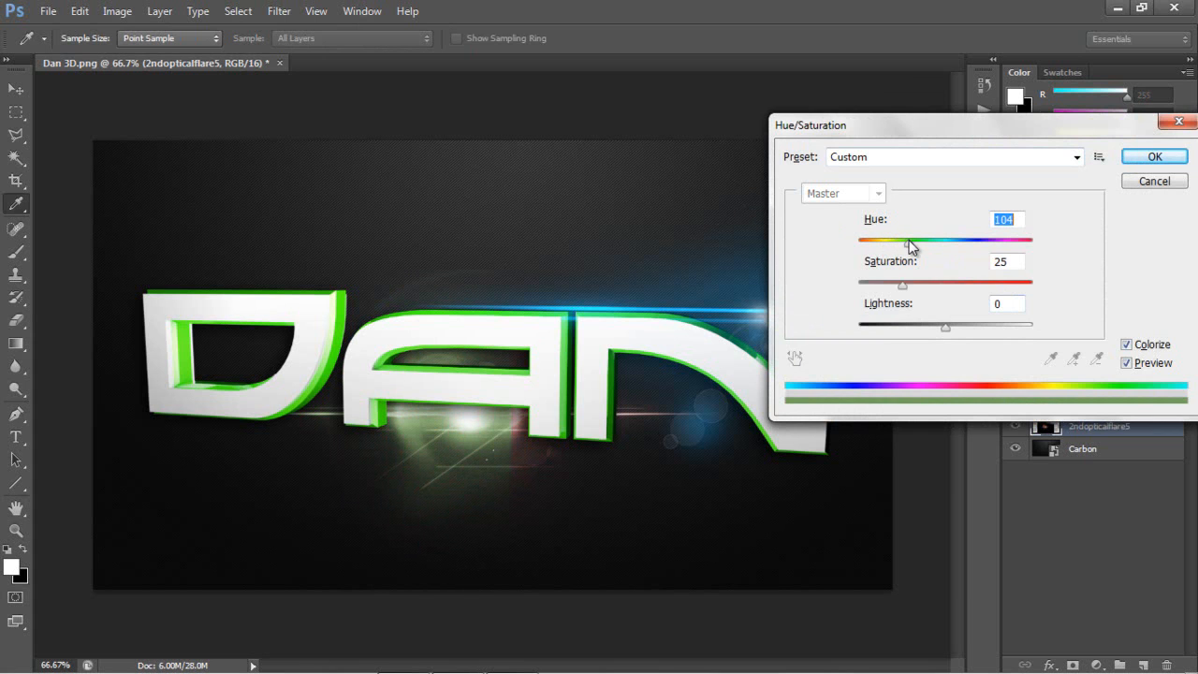
pyautogui.click(573, 323)
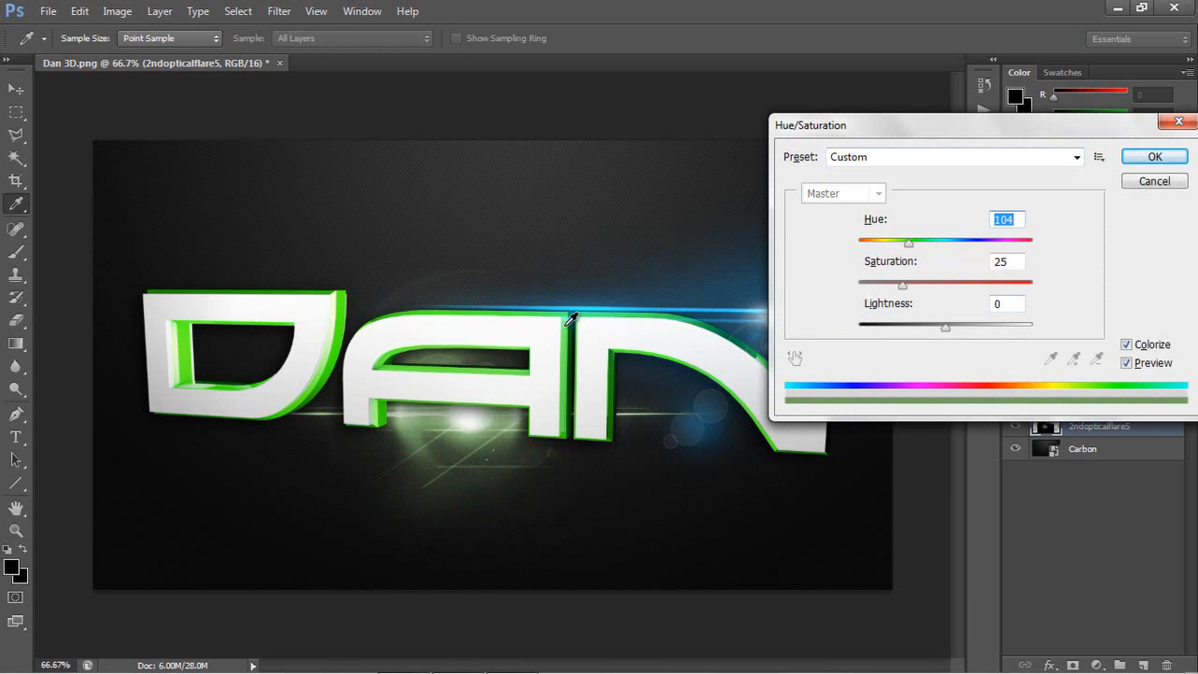
pyautogui.moveTo(946, 287); pyautogui.dragTo(985, 290)
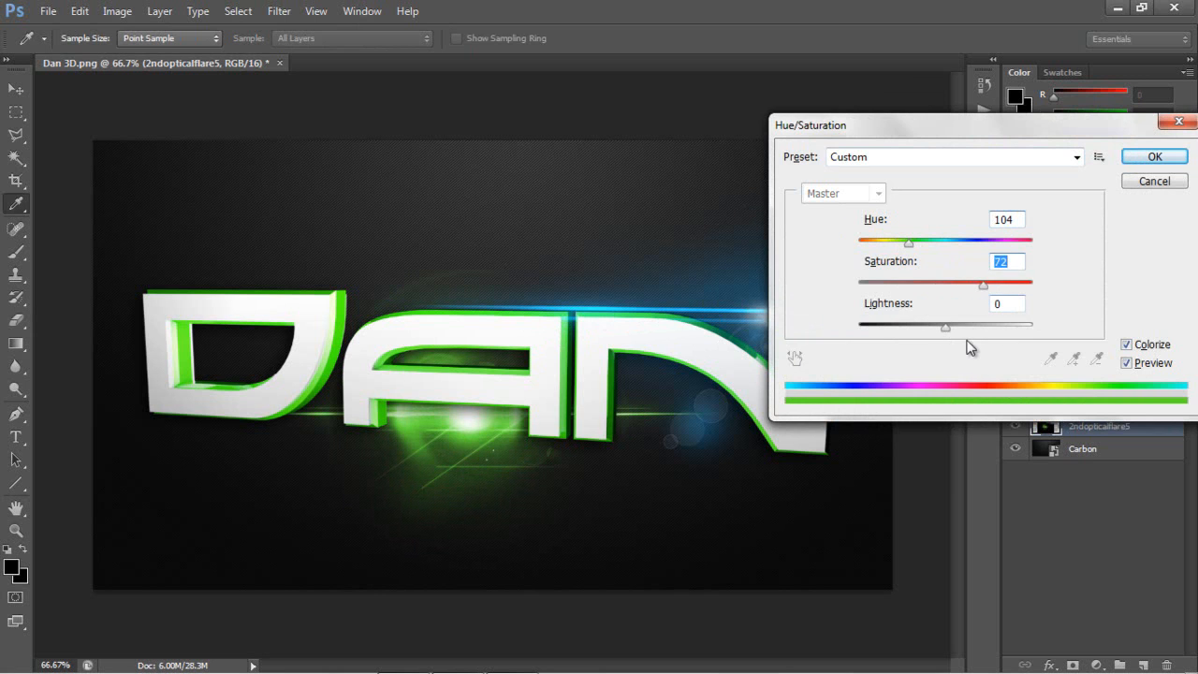
pyautogui.moveTo(941, 337); pyautogui.dragTo(931, 330)
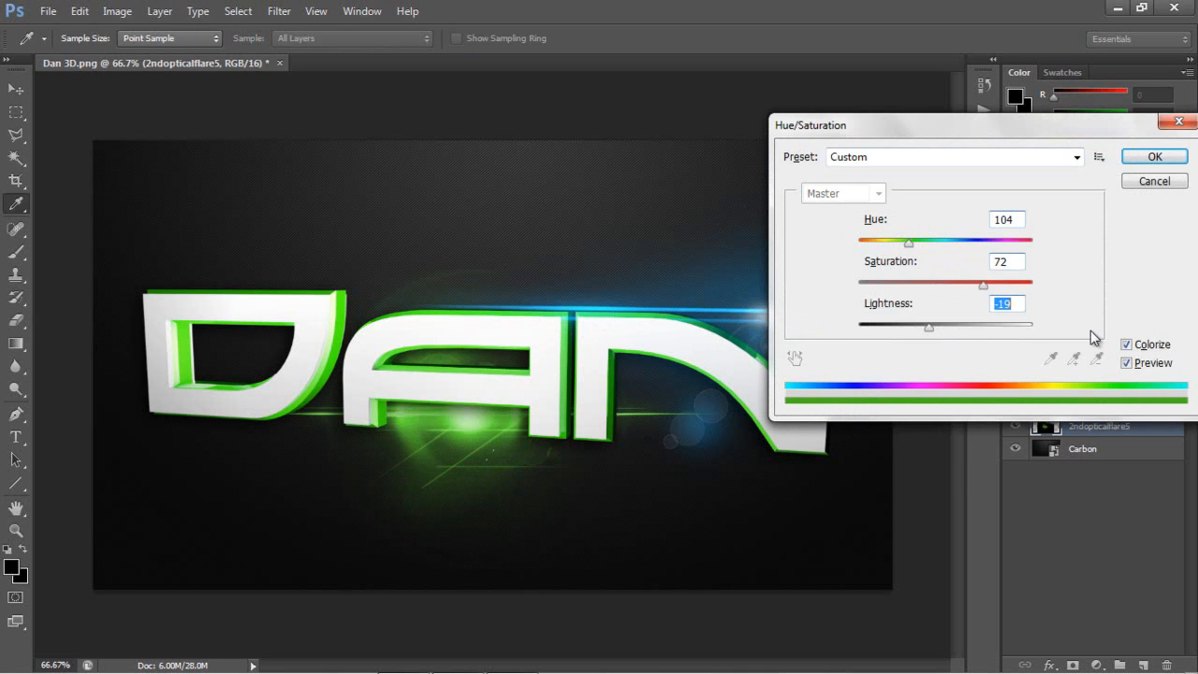
pyautogui.click(1155, 159)
pyautogui.press('e')
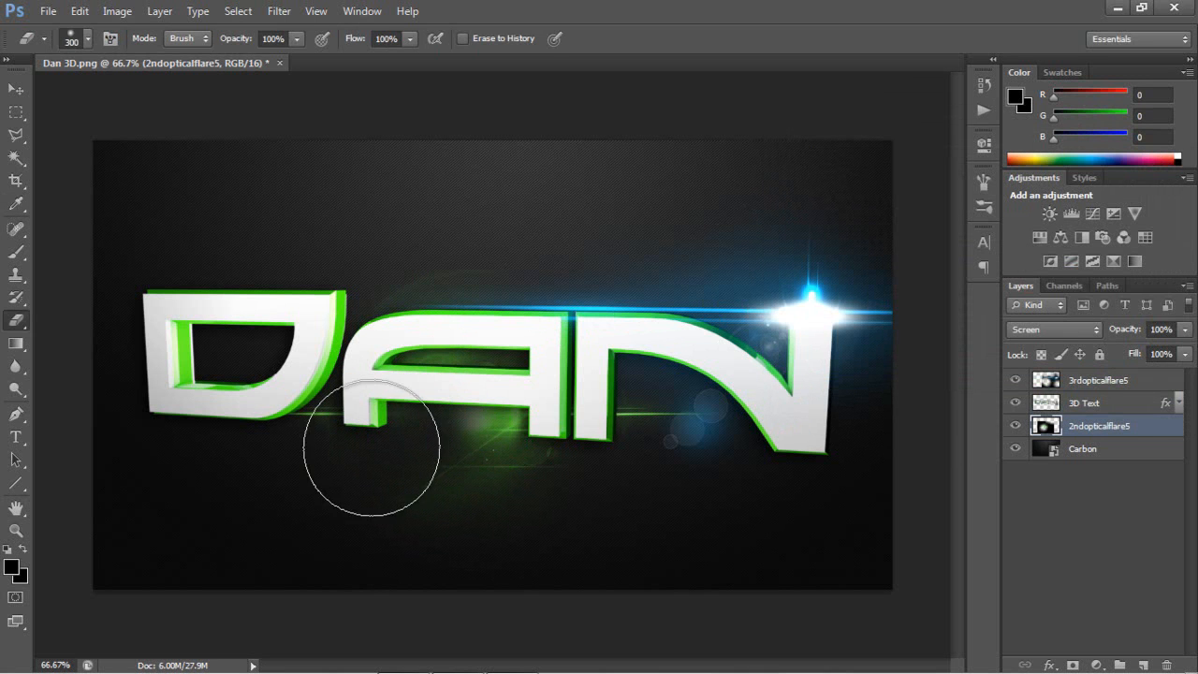
pyautogui.hotkey('ctrl', 'z')
# Scale the green flare down further with a free transform, undoing the horizontal stretch.
pyautogui.moveTo(7, 62); pyautogui.dragTo(14, 79)
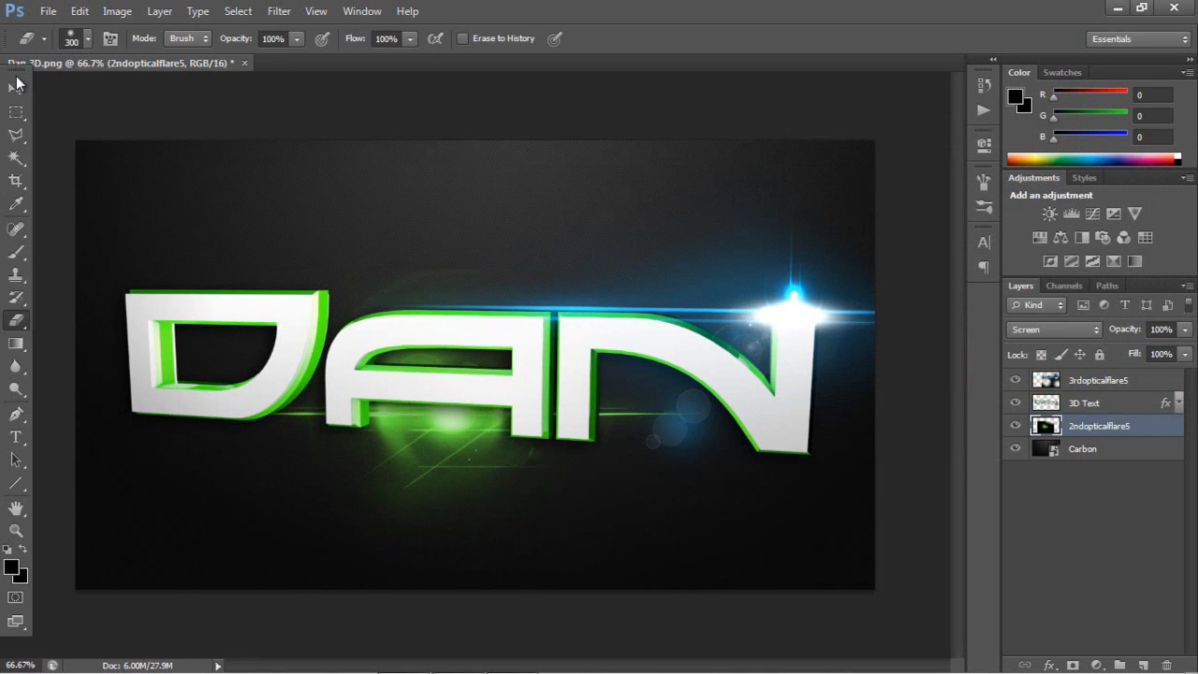
pyautogui.click(16, 91)
pyautogui.hotkey('ctrl', 't')
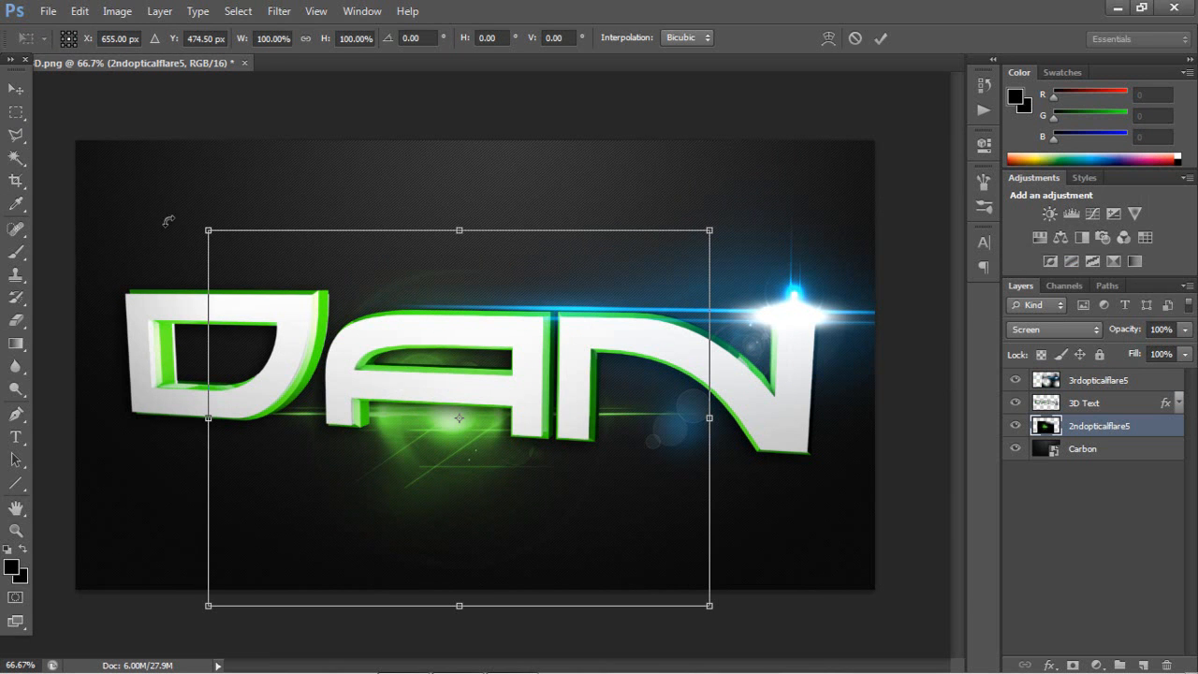
pyautogui.moveTo(207, 229); pyautogui.dragTo(288, 268)
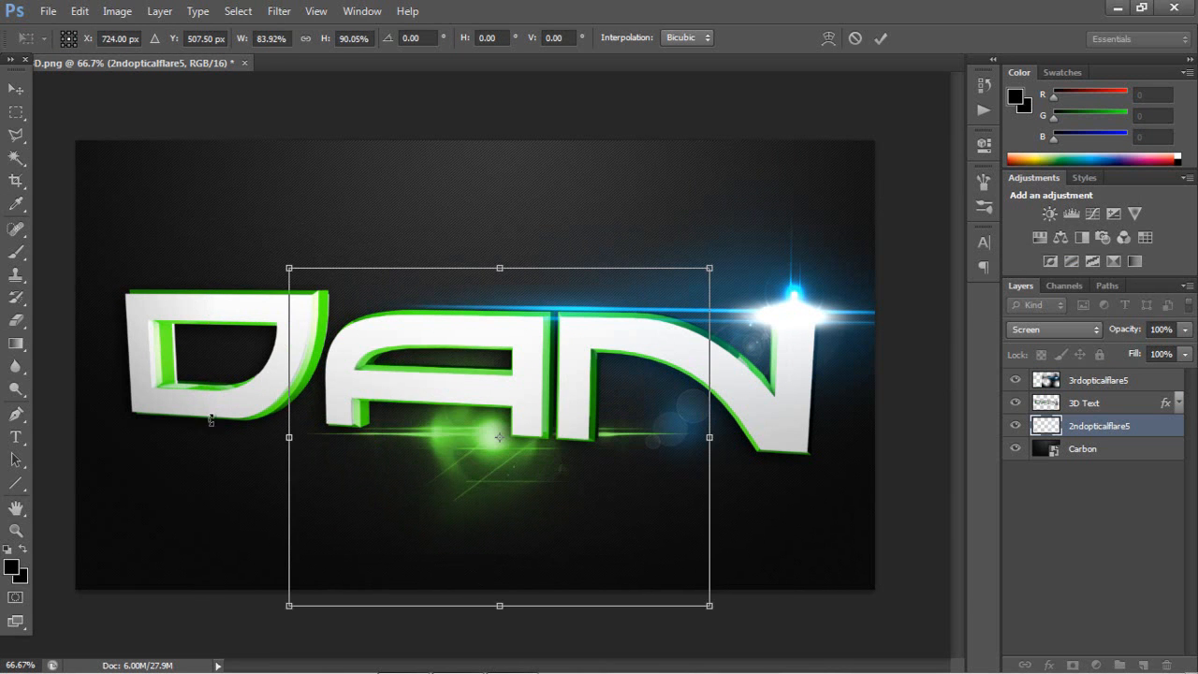
pyautogui.keyDown('alt'); pyautogui.moveTo(288, 435); pyautogui.dragTo(247, 436); pyautogui.keyUp('alt')
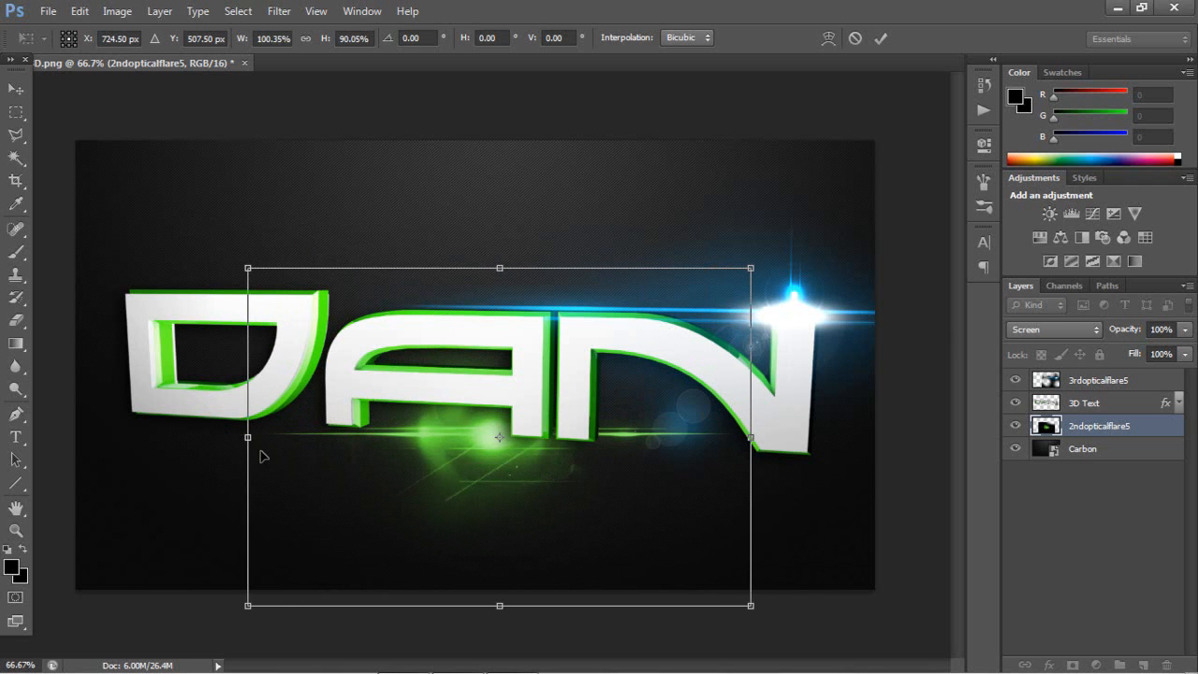
pyautogui.hotkey('ctrl', 'z')
pyautogui.keyDown('alt'); pyautogui.moveTo(304, 272); pyautogui.dragTo(327, 294); pyautogui.keyUp('alt')
pyautogui.press('Return')
# Move the green flare to the top right corner of the D and raise its layer above the 3D Text layer.
pyautogui.moveTo(441, 420); pyautogui.dragTo(264, 447)
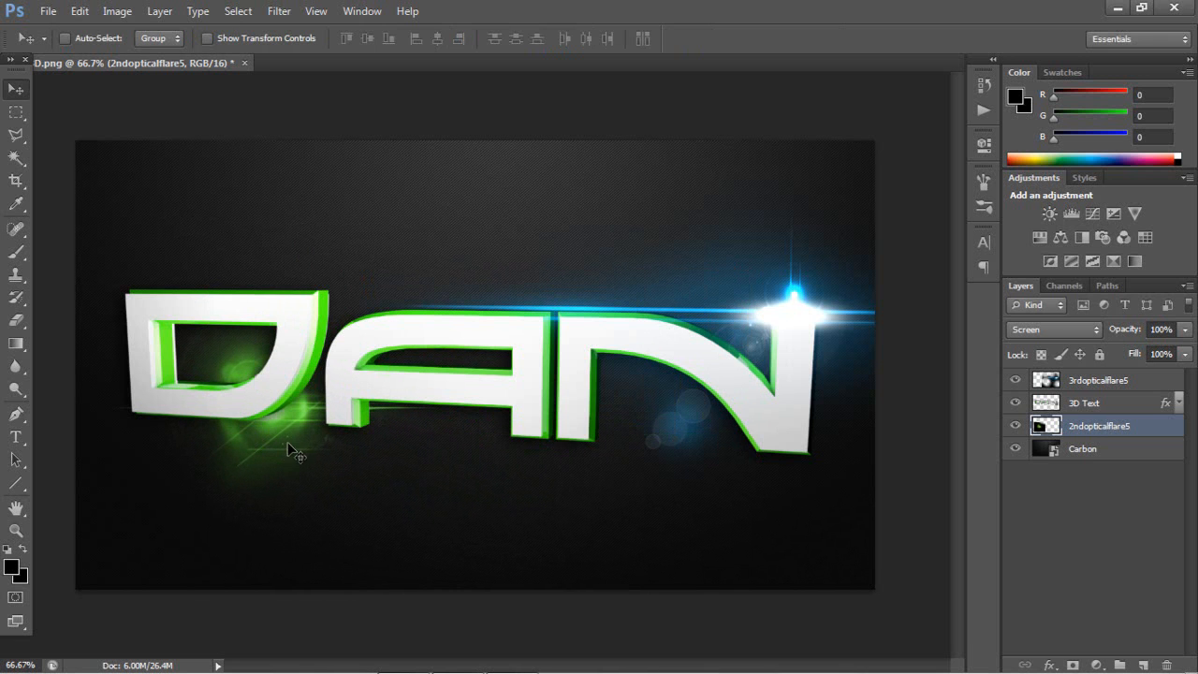
pyautogui.hotkey('ctrl', 't')
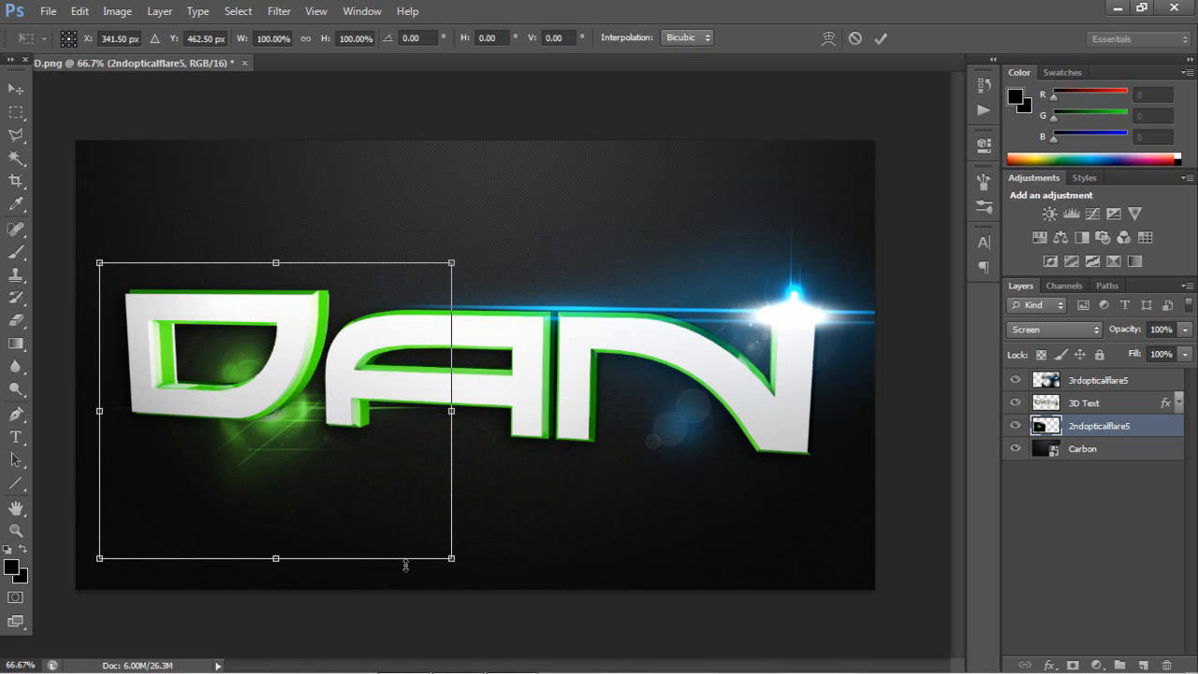
pyautogui.keyDown('alt'); pyautogui.keyDown('shift'); pyautogui.moveTo(441, 544); pyautogui.dragTo(303, 294); pyautogui.keyUp('shift'); pyautogui.keyUp('alt')
pyautogui.press('Return')
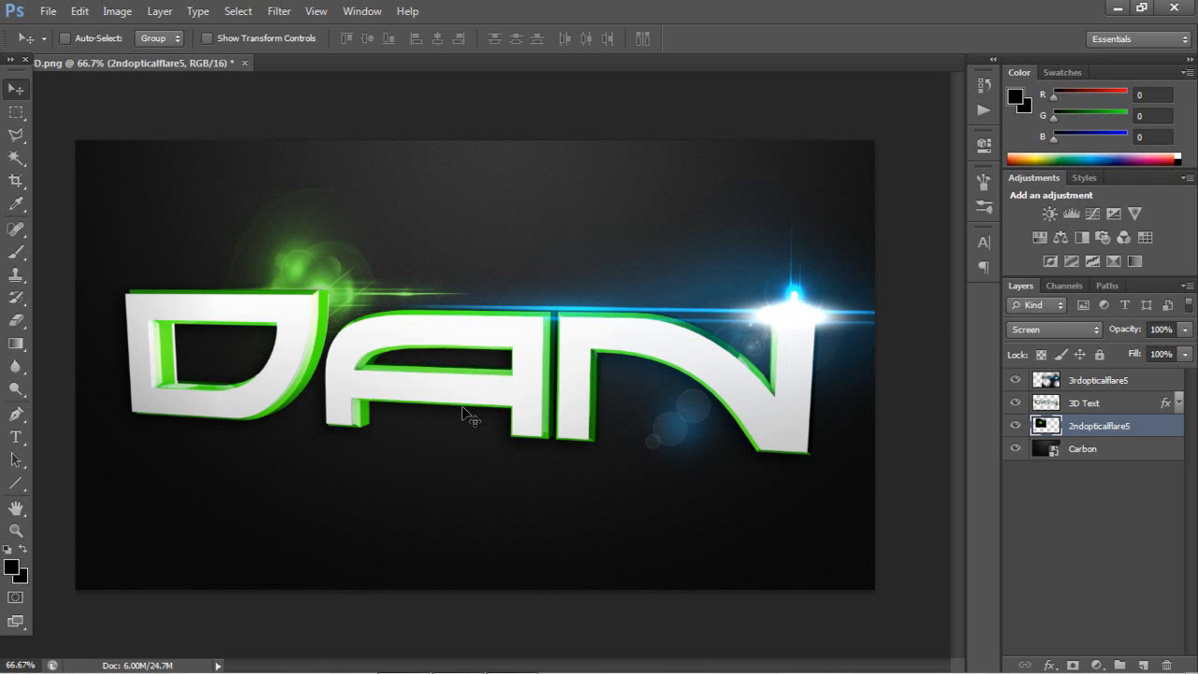
pyautogui.moveTo(1096, 442); pyautogui.dragTo(1094, 393)
pyautogui.moveTo(312, 307); pyautogui.dragTo(316, 317)
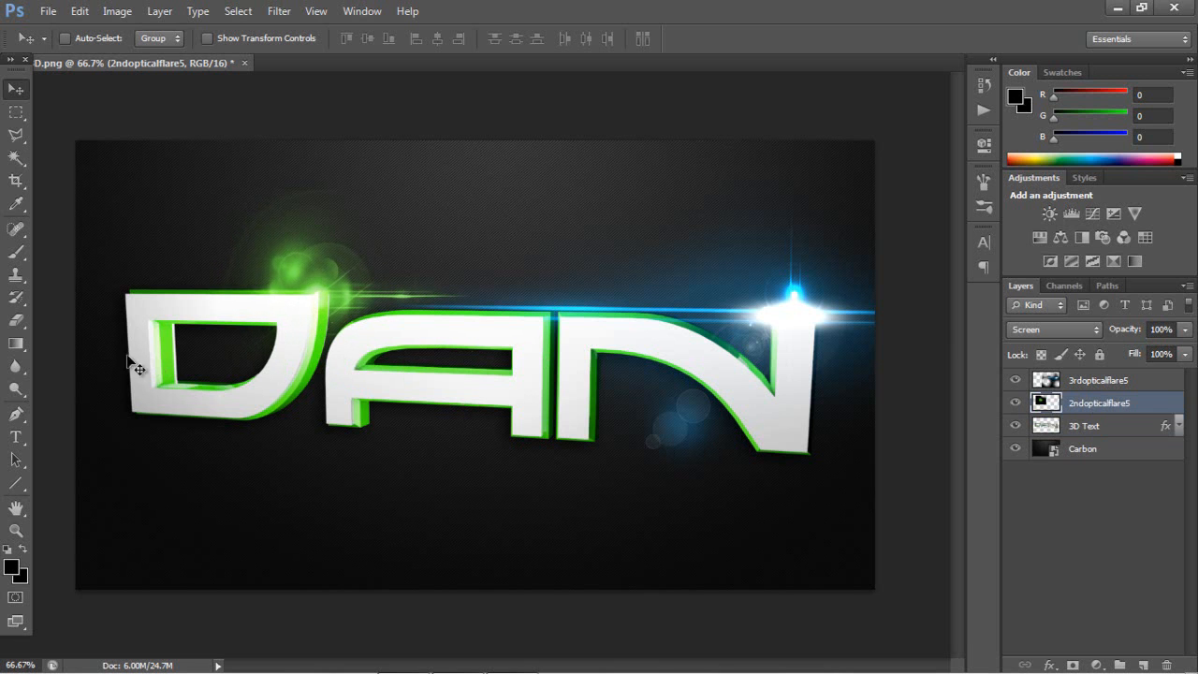
# Erase the upper glow of the green flare above the D and nudge the flare slightly downward.
pyautogui.click(13, 320)
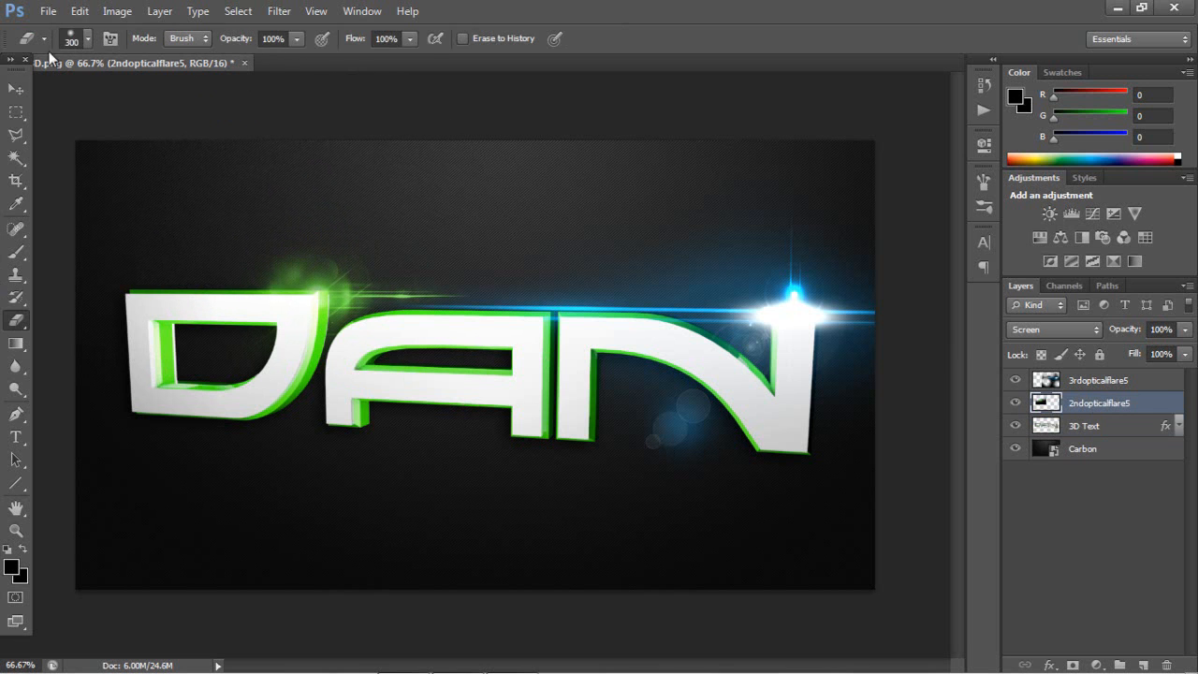
pyautogui.click(14, 92)
pyautogui.press('Down')
pyautogui.press('Down')
pyautogui.press('Down')
pyautogui.press('Down')
pyautogui.press('Down')
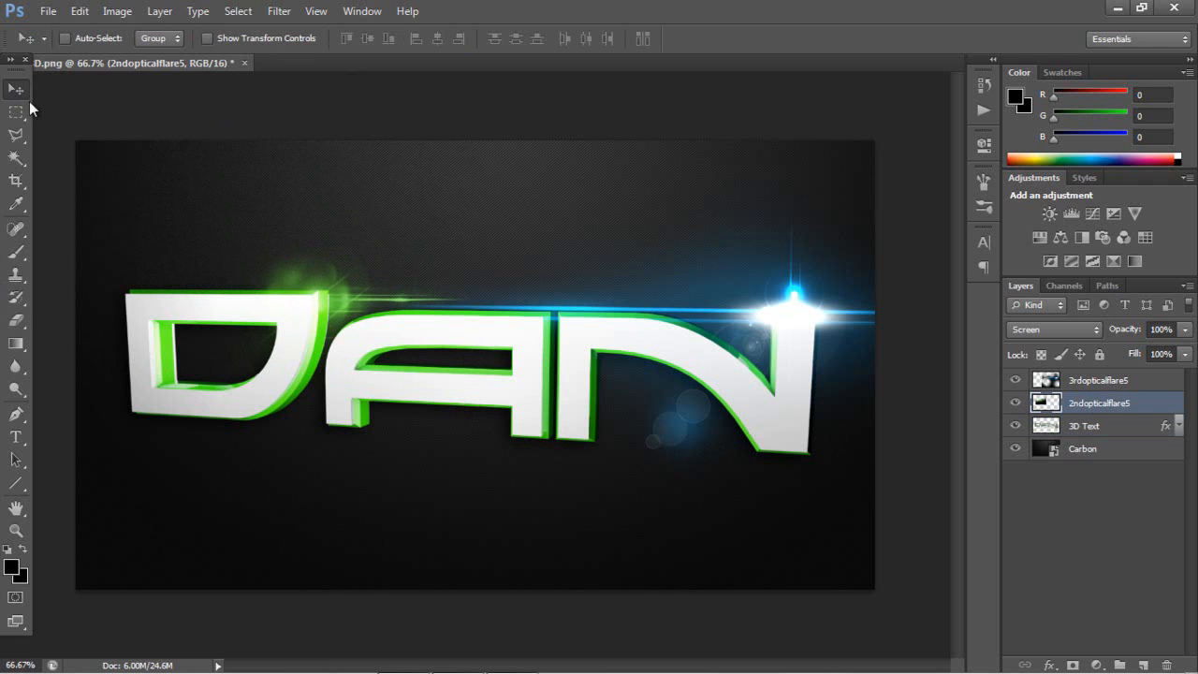
# Delete the 2ndopticalflare5 layer.
pyautogui.press('Delete')
# Place the 5thoptical_flare image from the Lens Flares folder above the 3D Text layer.
pyautogui.click(45, 11)
pyautogui.click(86, 296)
pyautogui.click(551, 394)
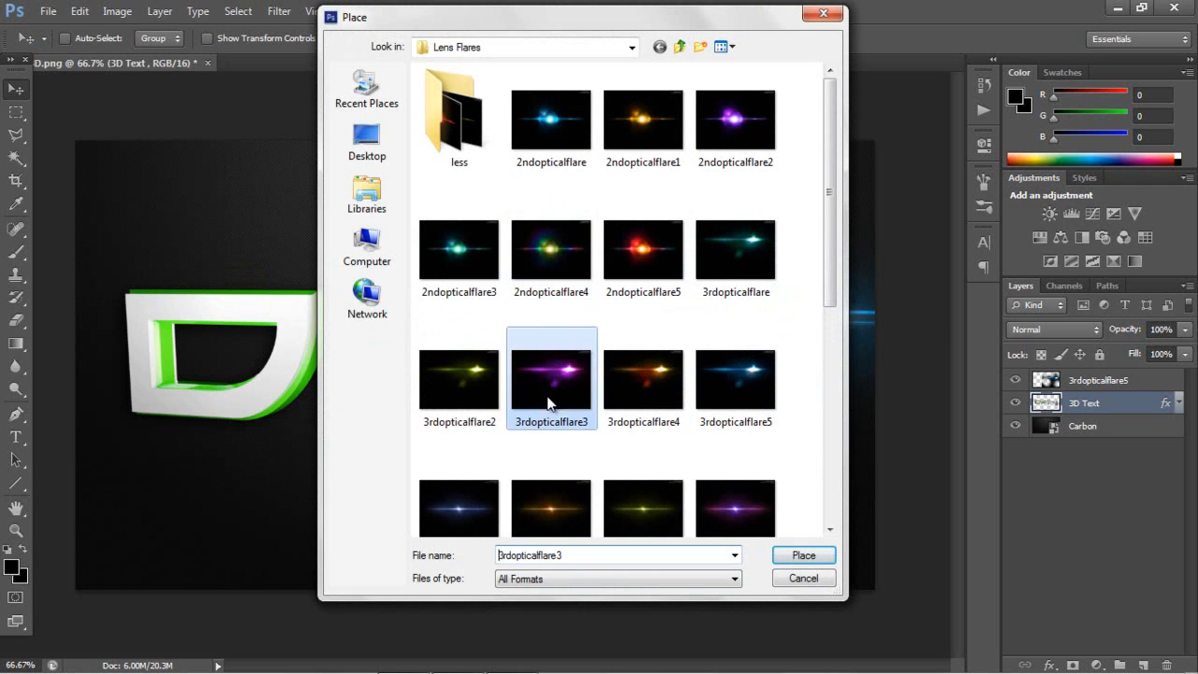
pyautogui.scroll(-5, 561, 478)
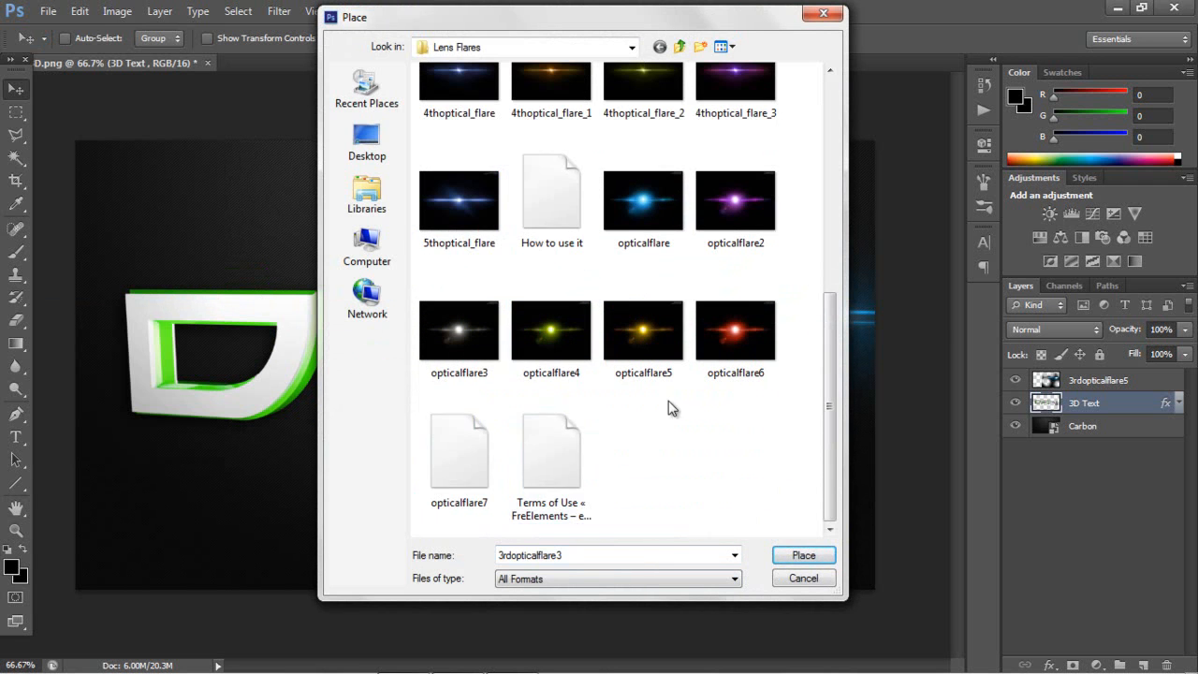
pyautogui.click(459, 199)
pyautogui.click(800, 555)
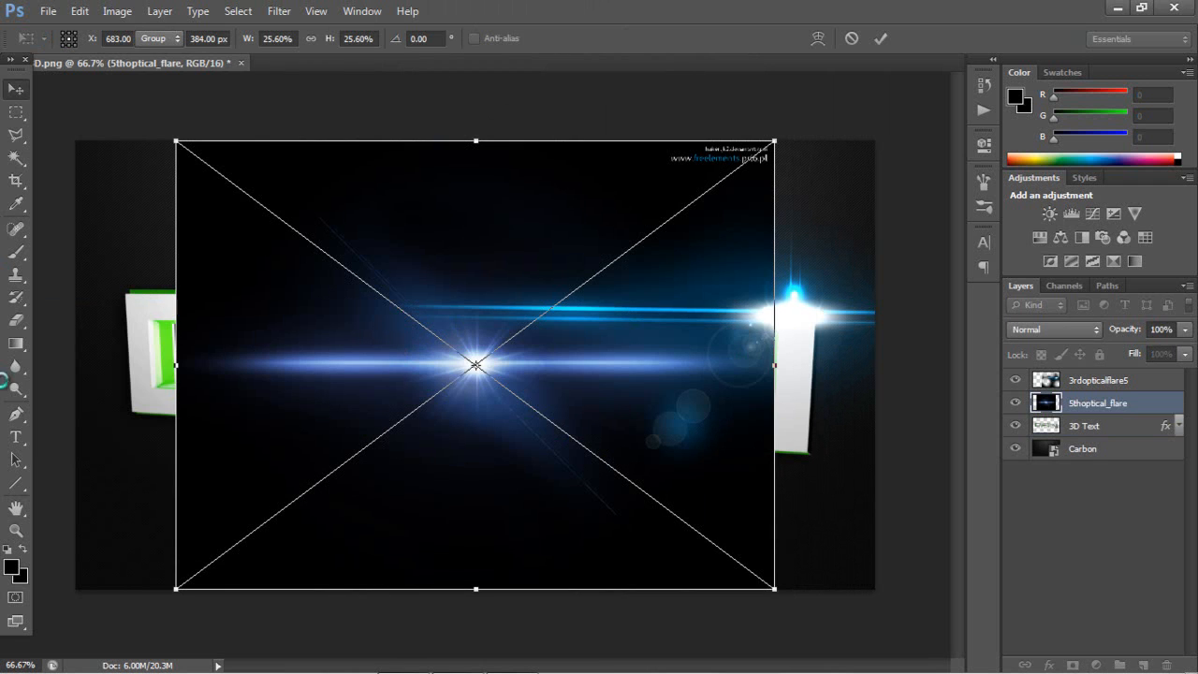
pyautogui.press('Return')
# Erase the website watermark in the upper right corner of the placed flare image with an enlarged eraser brush.
pyautogui.press('e')
pyautogui.press(']')
pyautogui.press(']')
pyautogui.press(']')
pyautogui.press(']')
pyautogui.press(']')
pyautogui.press(']')
pyautogui.moveTo(690, 156)
pyautogui.mouseDown()
pyautogui.moveTo(741, 150)
pyautogui.moveTo(855, 193)
pyautogui.mouseUp()
# Set the 5thoptical_flare layer's blend mode to Screen and move the flare onto the top right corner of the D.
pyautogui.click(1076, 328)
pyautogui.click(1040, 167)
pyautogui.click(17, 92)
pyautogui.moveTo(397, 320); pyautogui.dragTo(333, 283)
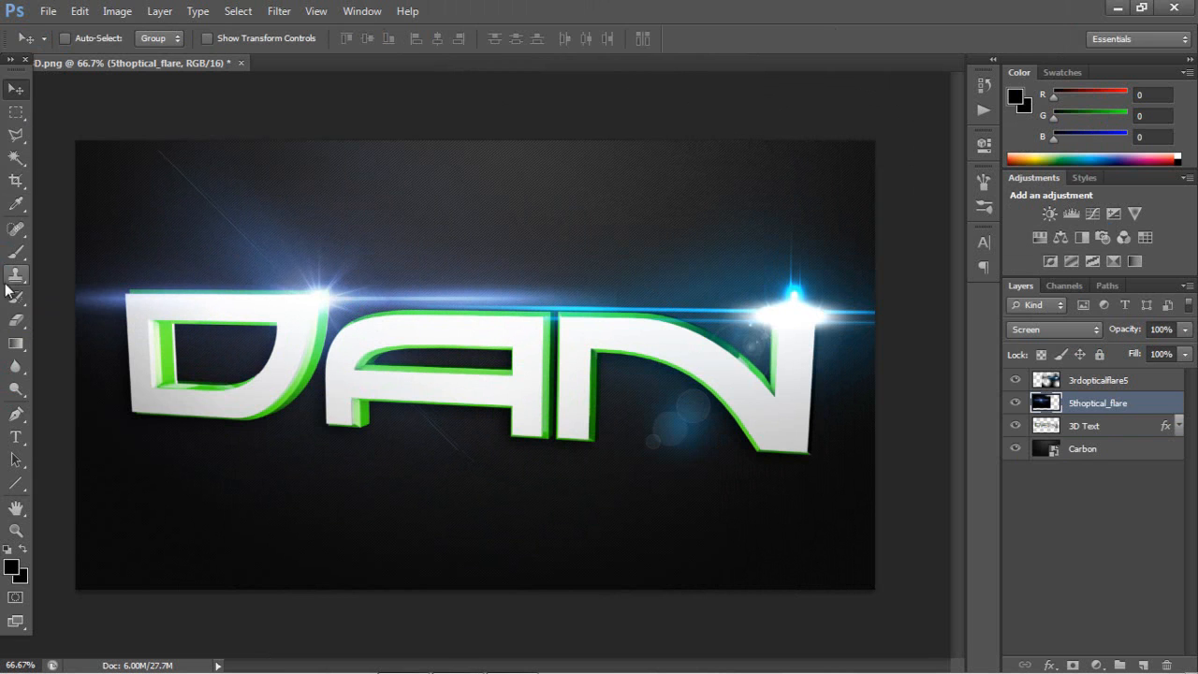
# Erase the new flare's outer streak ends beside the D and over the N, plus its diagonal ray at the upper left, with a size 300 eraser.
pyautogui.click(16, 320)
pyautogui.moveTo(47, 305); pyautogui.dragTo(73, 292)
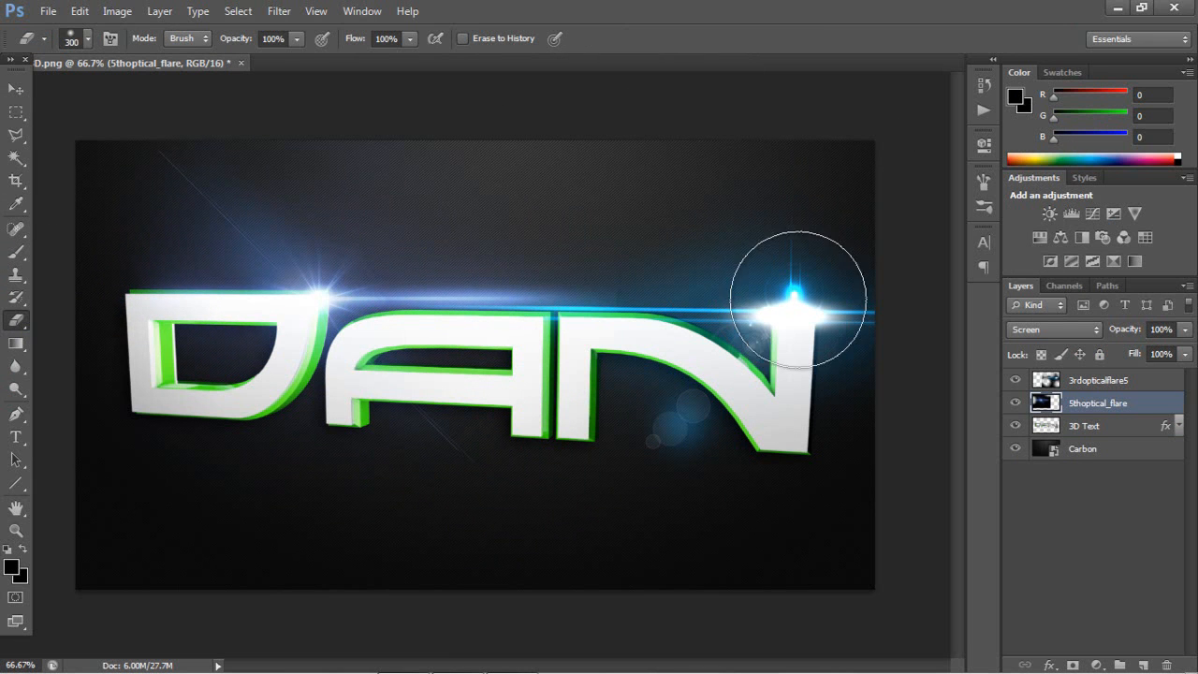
pyautogui.click(588, 295)
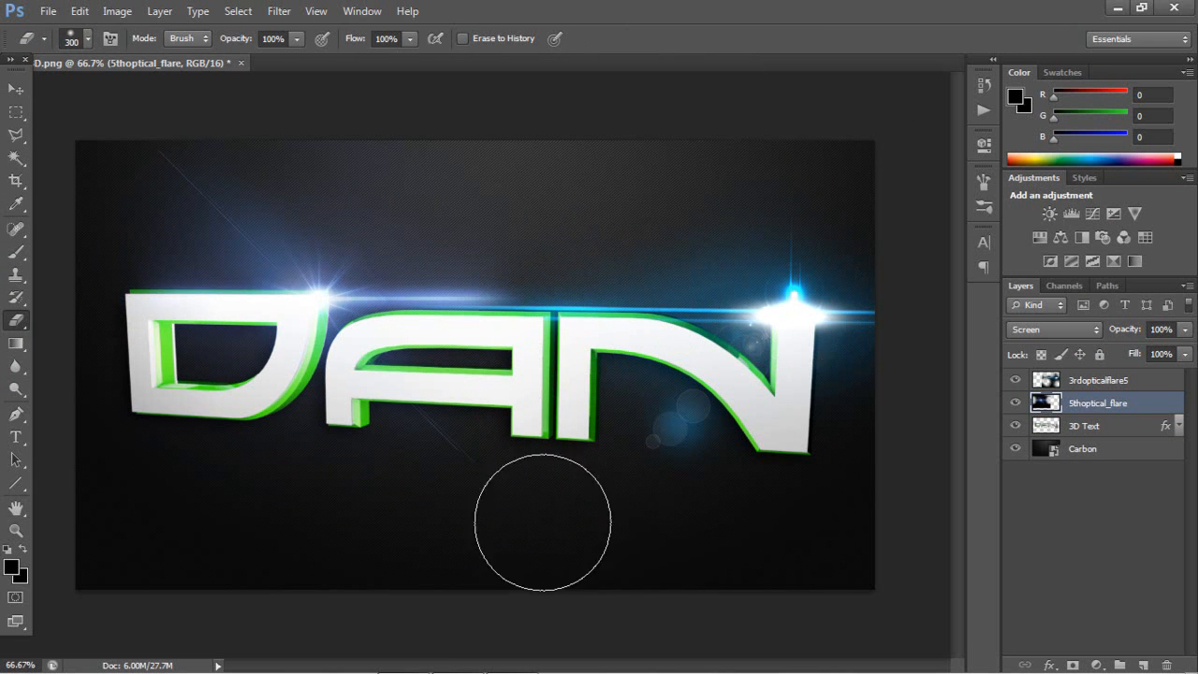
pyautogui.moveTo(209, 165)
pyautogui.mouseDown()
pyautogui.moveTo(174, 164)
pyautogui.moveTo(153, 141)
pyautogui.mouseUp()
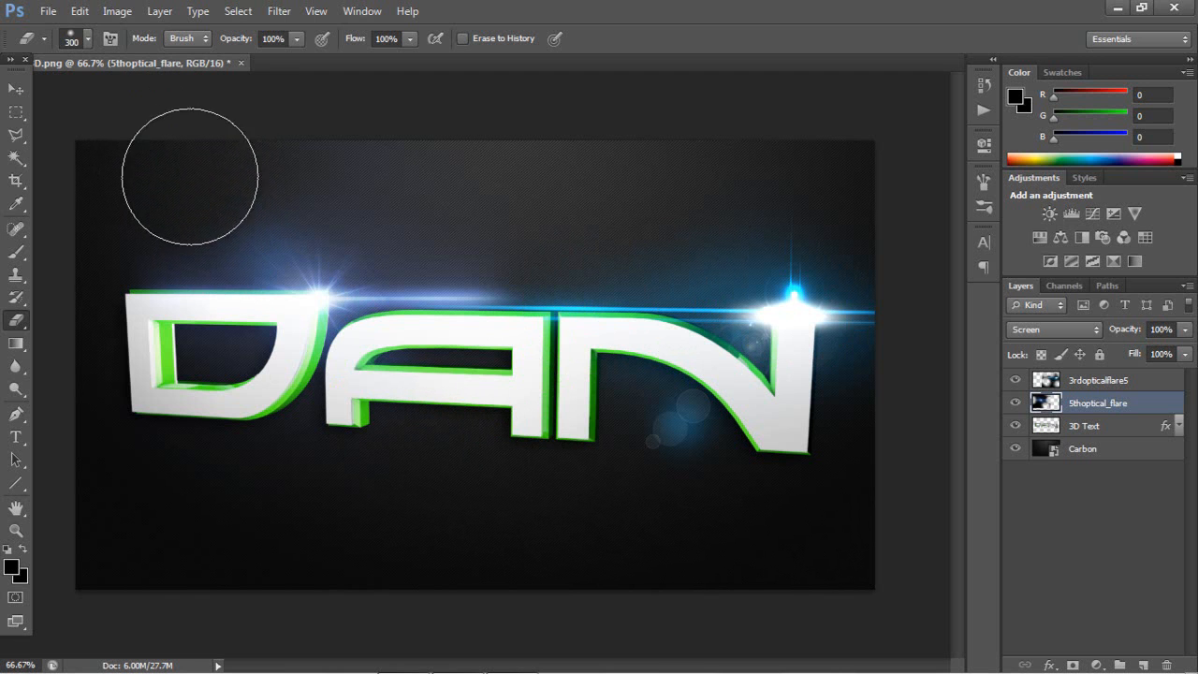
# Start a Hue/Saturation adjustment on the 5thoptical_flare layer with Colorize enabled and set the hue to 113.
pyautogui.hotkey('ctrl', 'u')
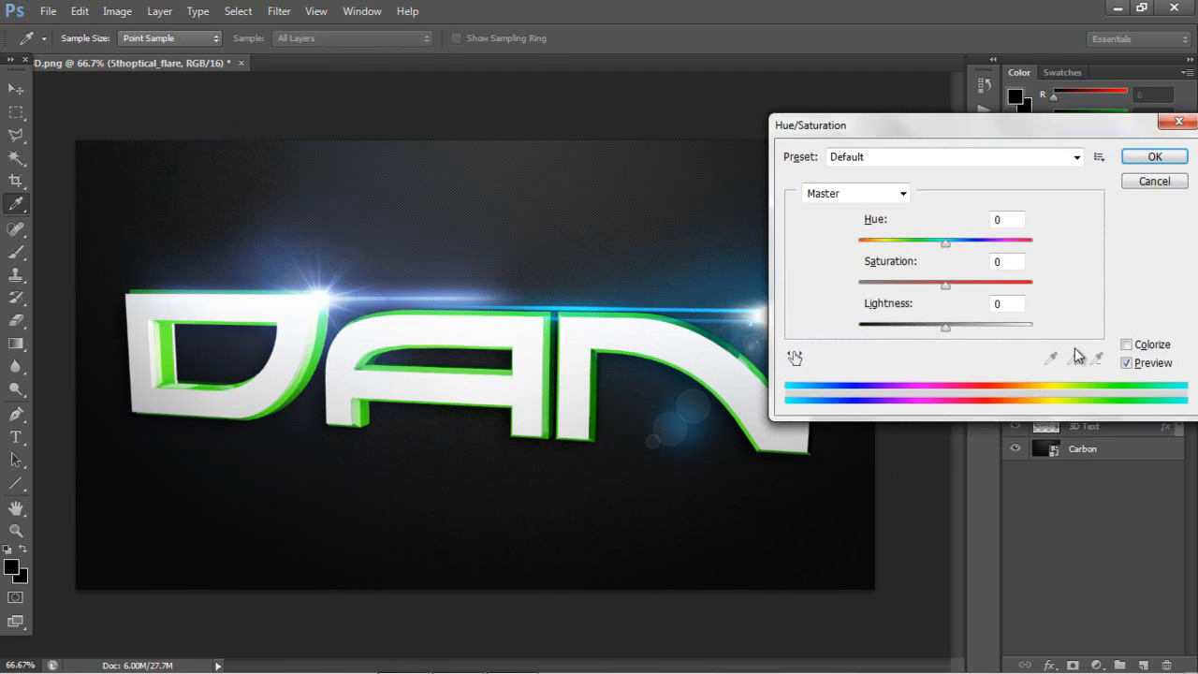
pyautogui.click(1139, 347)
pyautogui.click(326, 344)
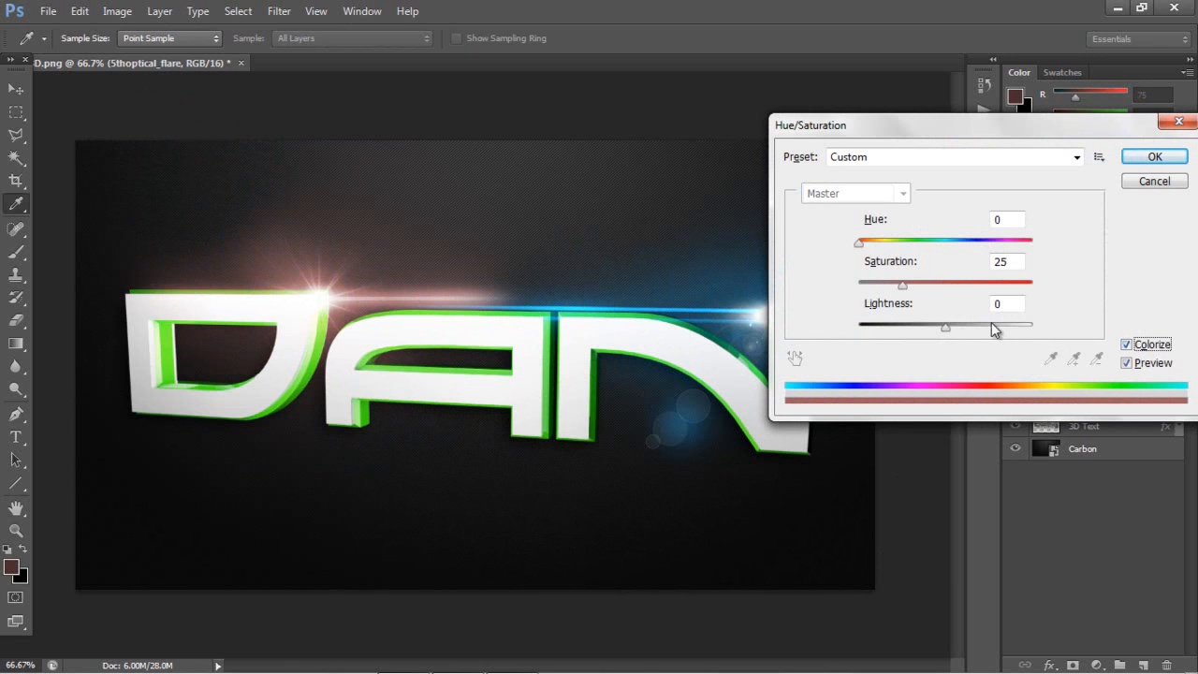
pyautogui.click(550, 350)
pyautogui.moveTo(866, 243); pyautogui.dragTo(915, 243)
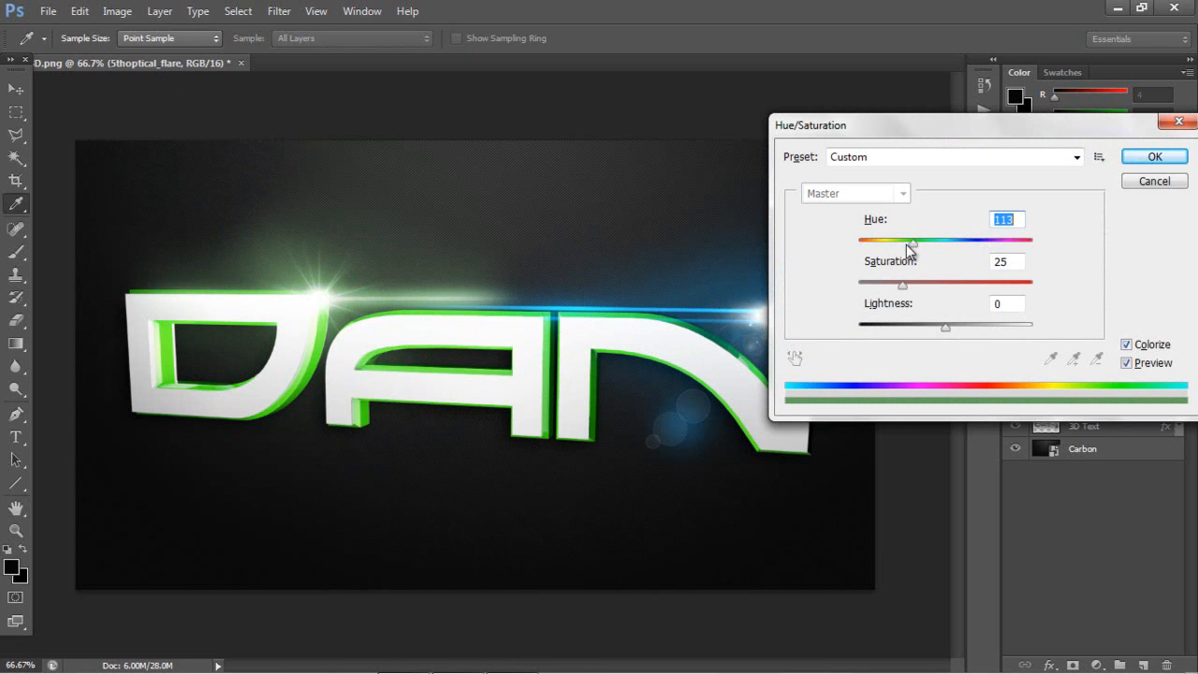
pyautogui.click(327, 328)
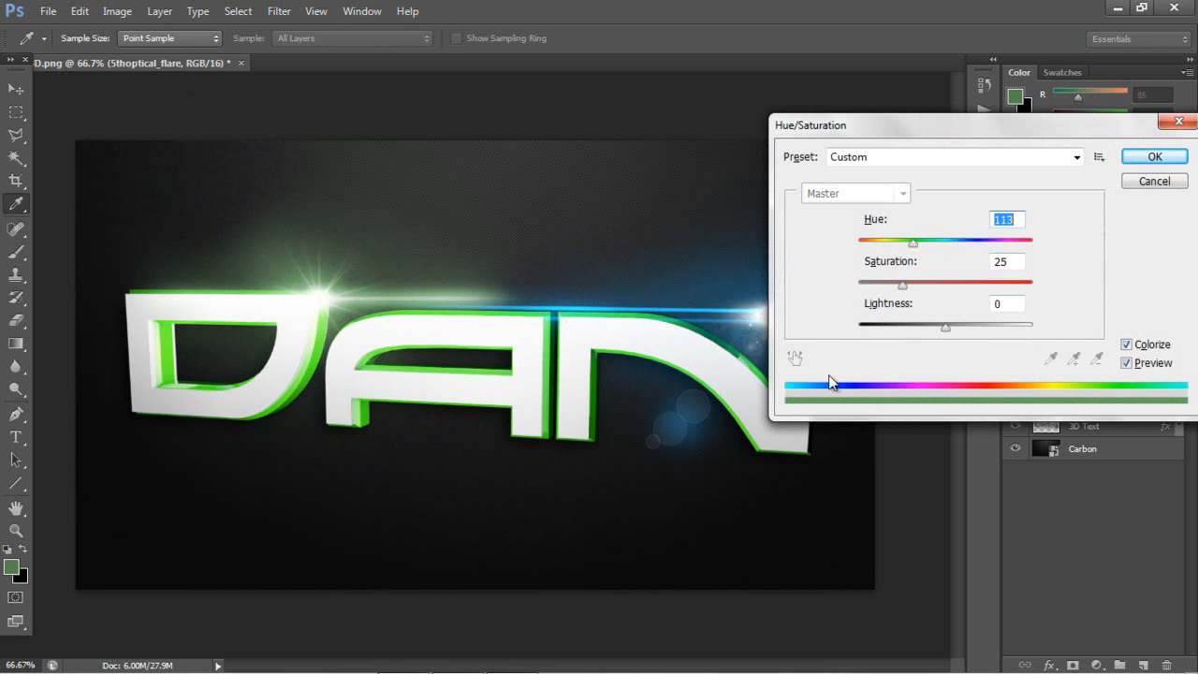
pyautogui.click(552, 348)
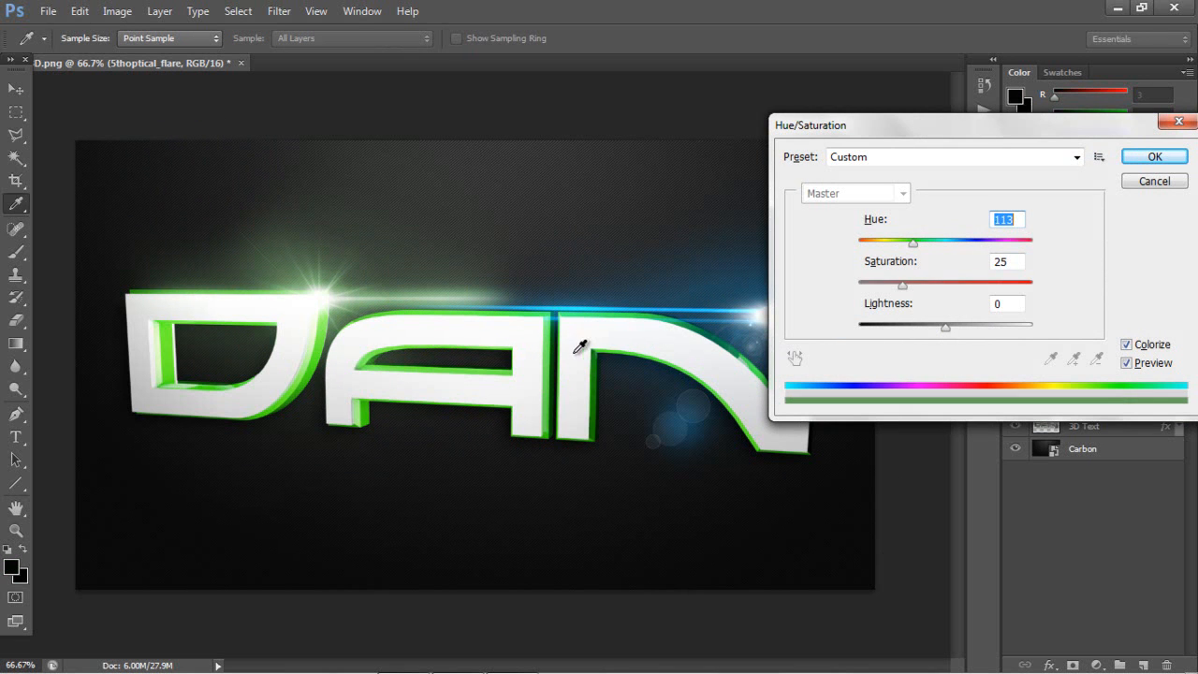
# Set the flare's colorize saturation to 62 and hue to 105, and apply the adjustment.
pyautogui.moveTo(912, 293); pyautogui.dragTo(1001, 290)
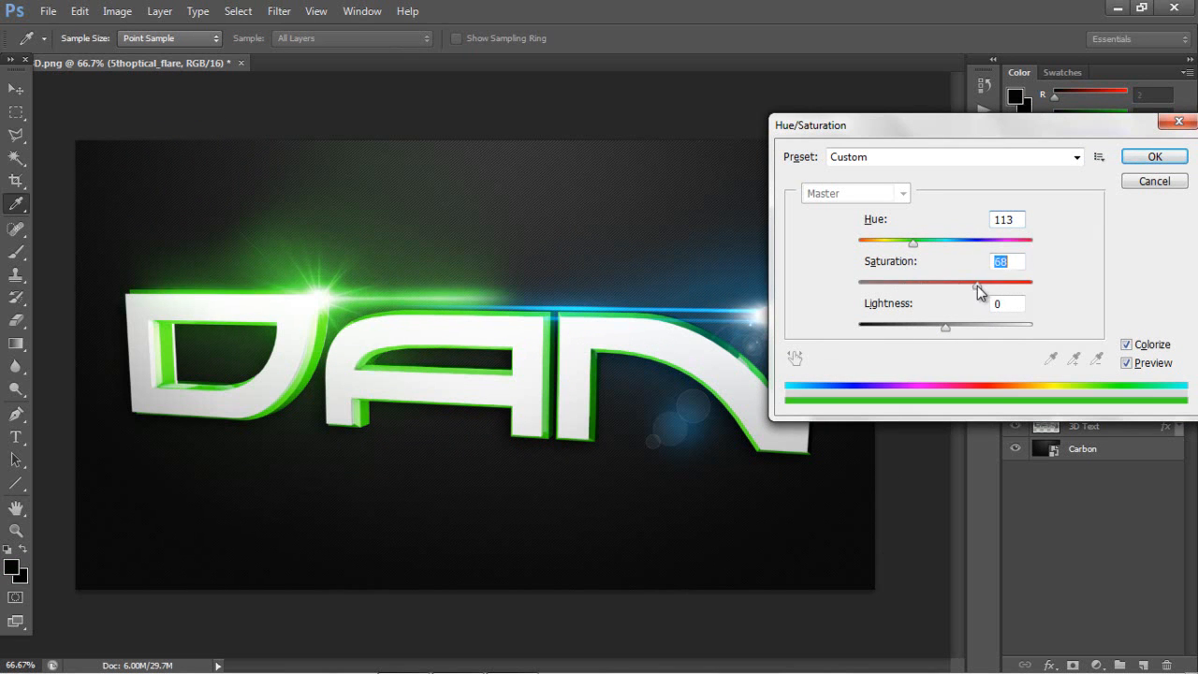
pyautogui.moveTo(947, 329); pyautogui.dragTo(944, 330)
pyautogui.press('Up')
pyautogui.press('Up')
pyautogui.moveTo(916, 244); pyautogui.dragTo(911, 245)
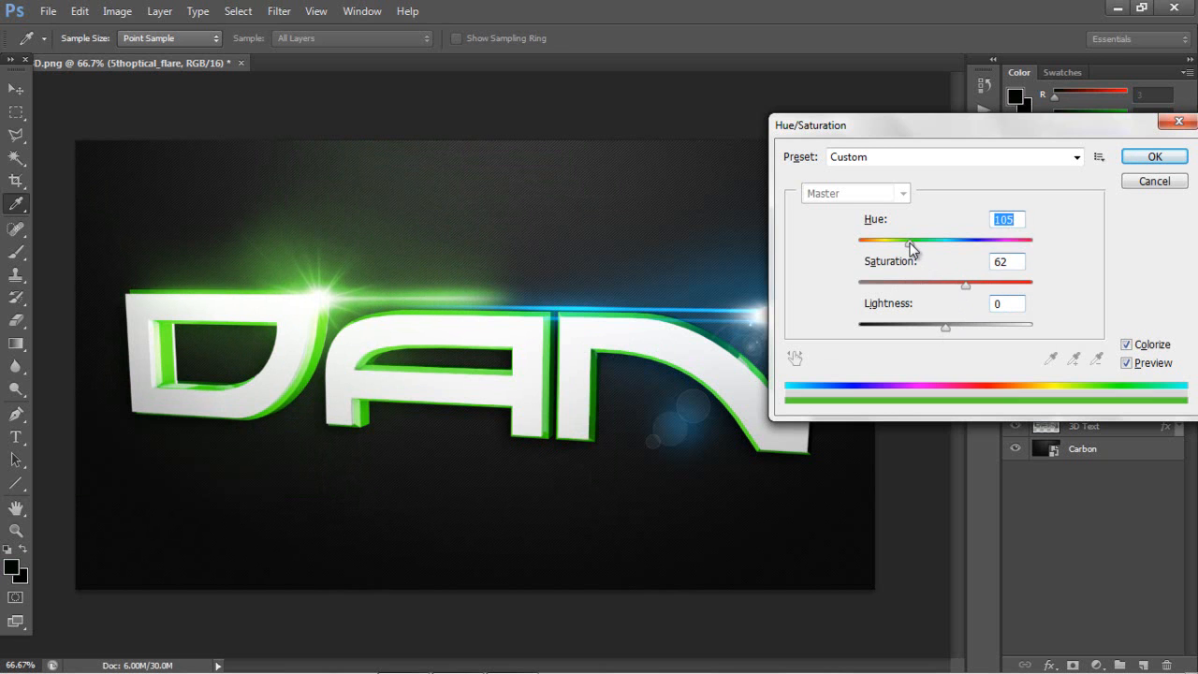
pyautogui.press('Return')
# Try erasing the end of the green flare's horizontal streak and undo that erasure.
pyautogui.press('e')
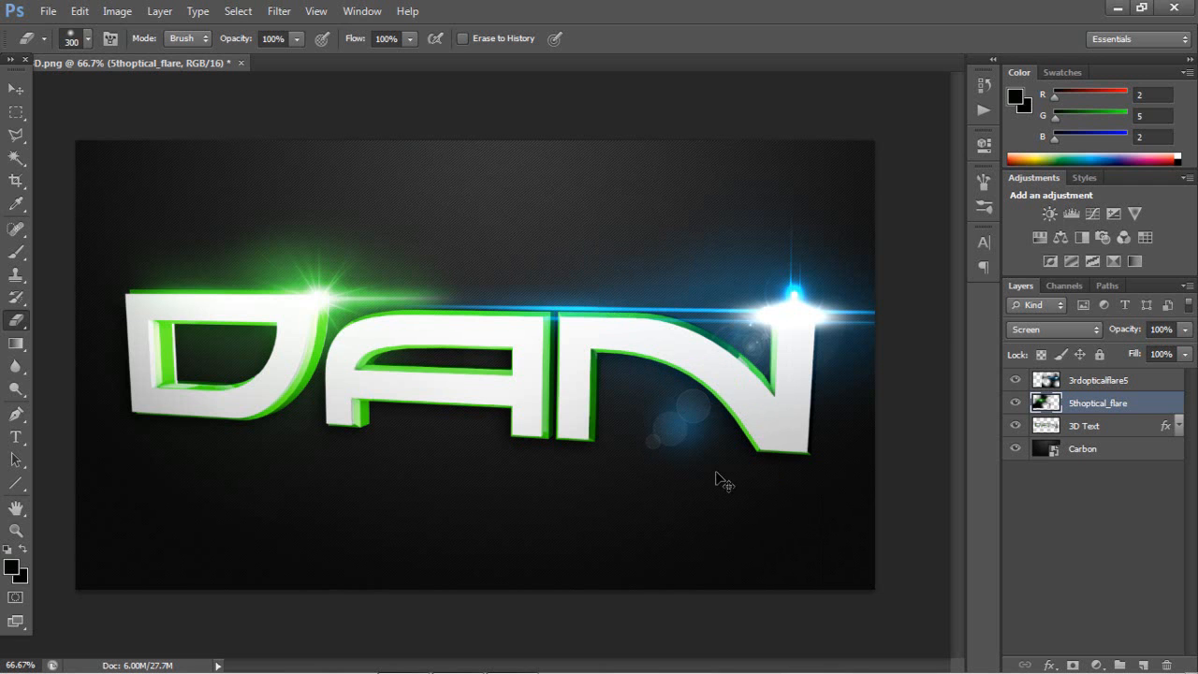
pyautogui.hotkey('ctrl', 'z')
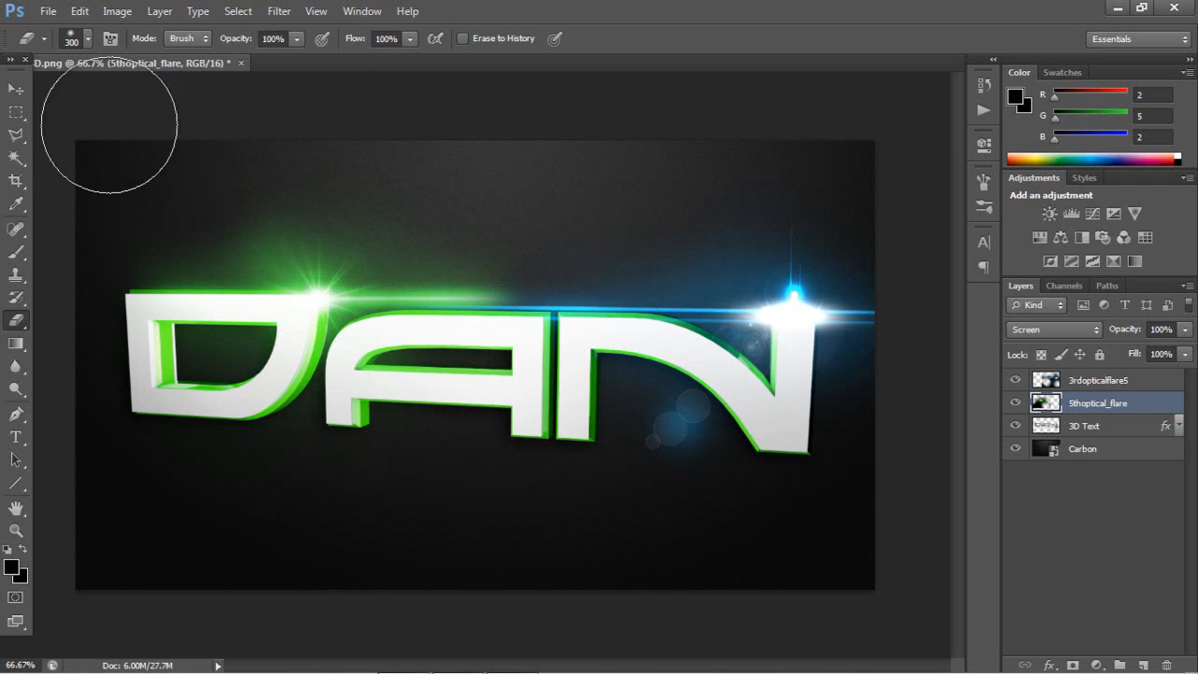
pyautogui.click(19, 89)
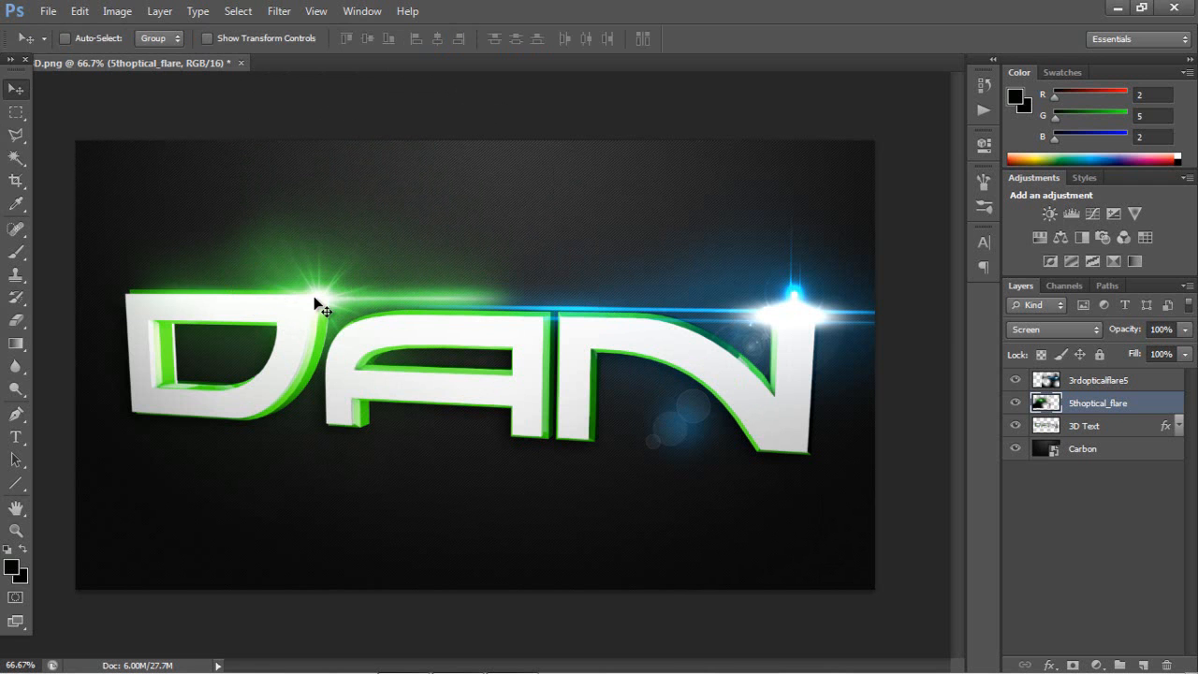
# Save the composition to the Desktop as a PNG, named with the artwork's name text followed by "3D Wallpaper".
pyautogui.click(47, 10)
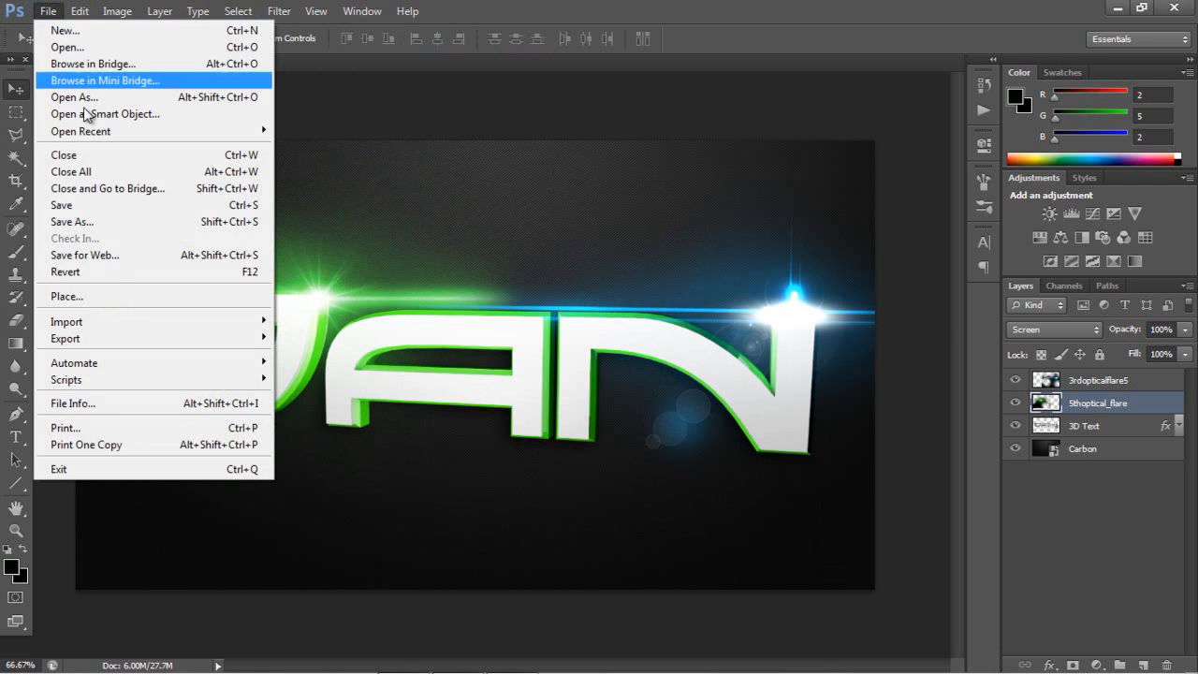
pyautogui.click(113, 235)
pyautogui.press('BackSpace')
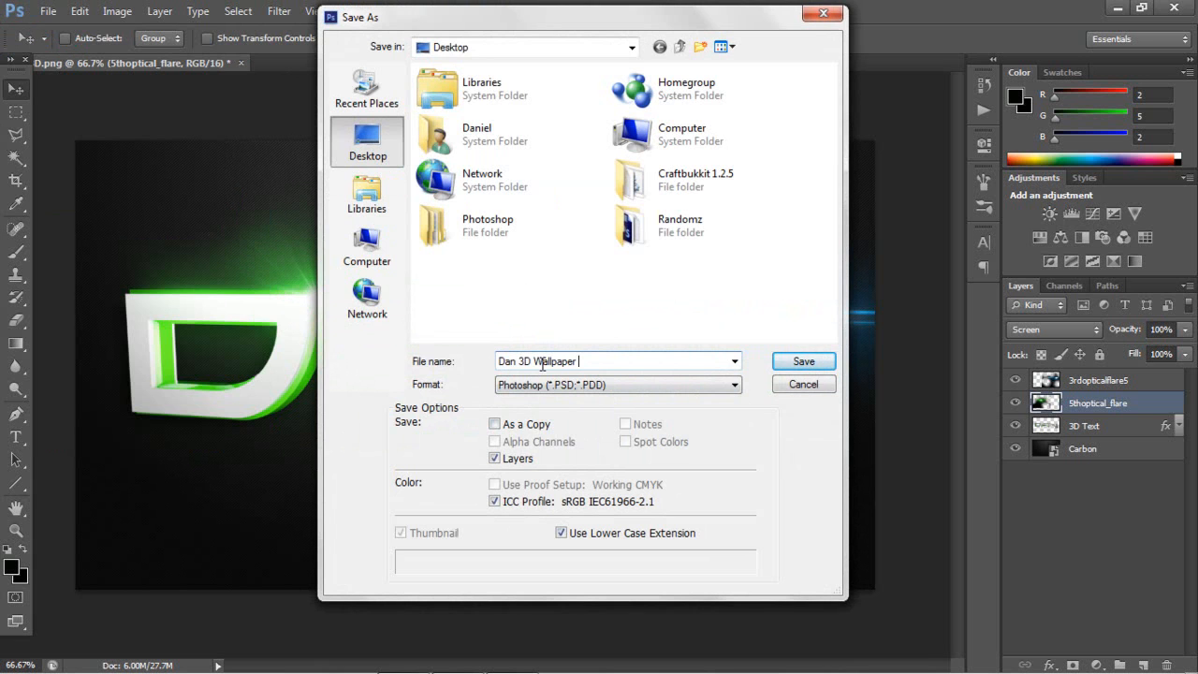
pyautogui.click(561, 385)
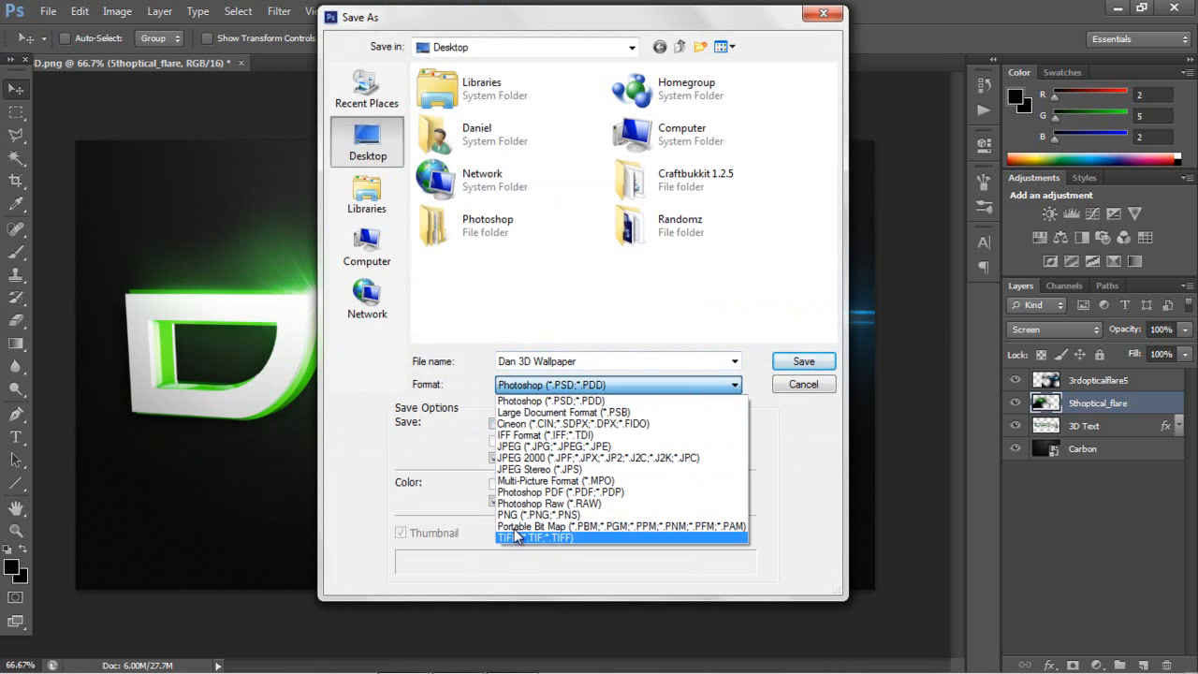
pyautogui.click(516, 515)
pyautogui.press('Return')
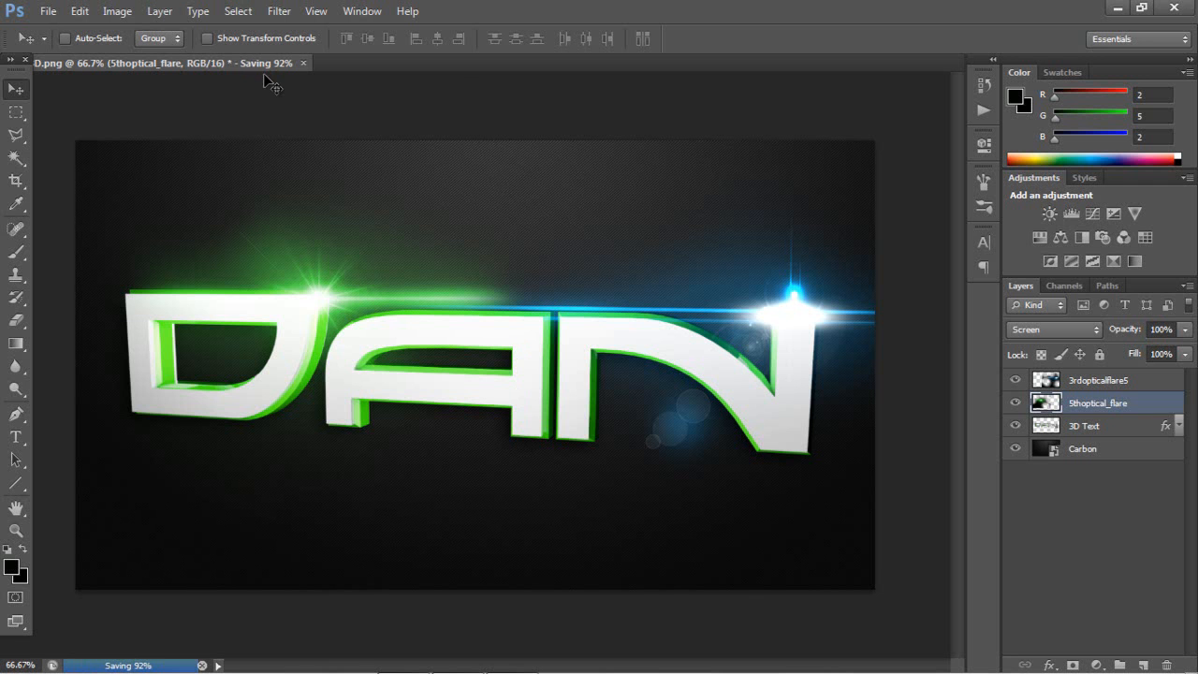
pyautogui.hotkey('alt', 'Tab')
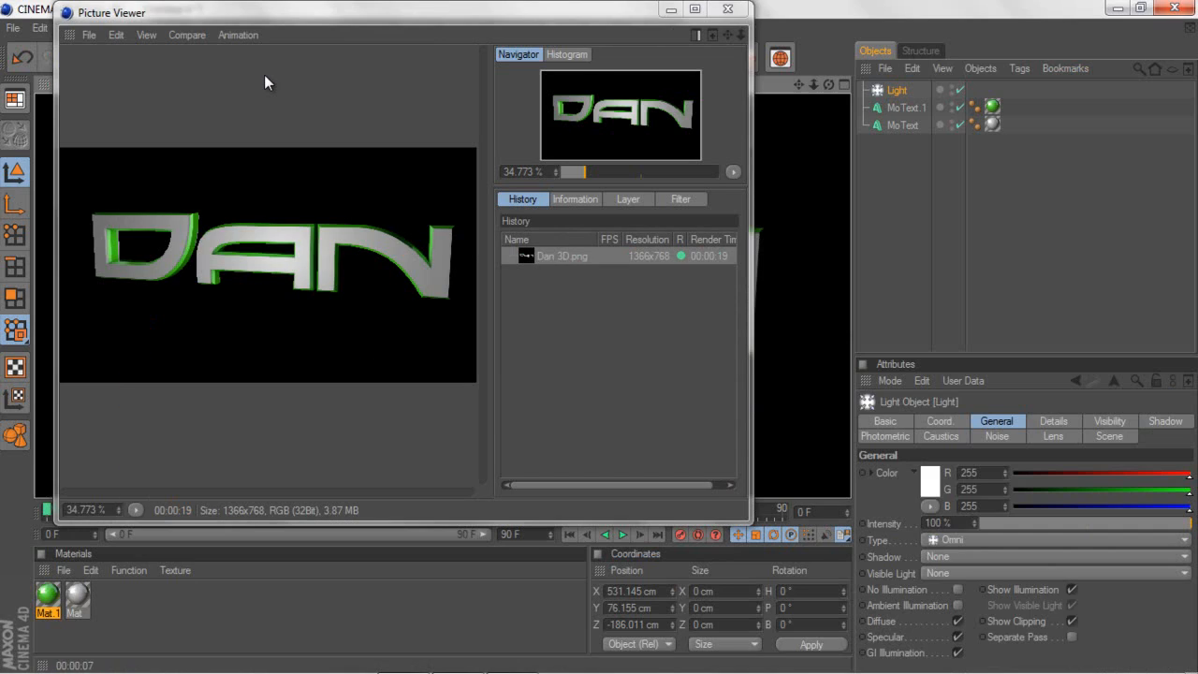
pyautogui.hotkey('alt', 'Tab')
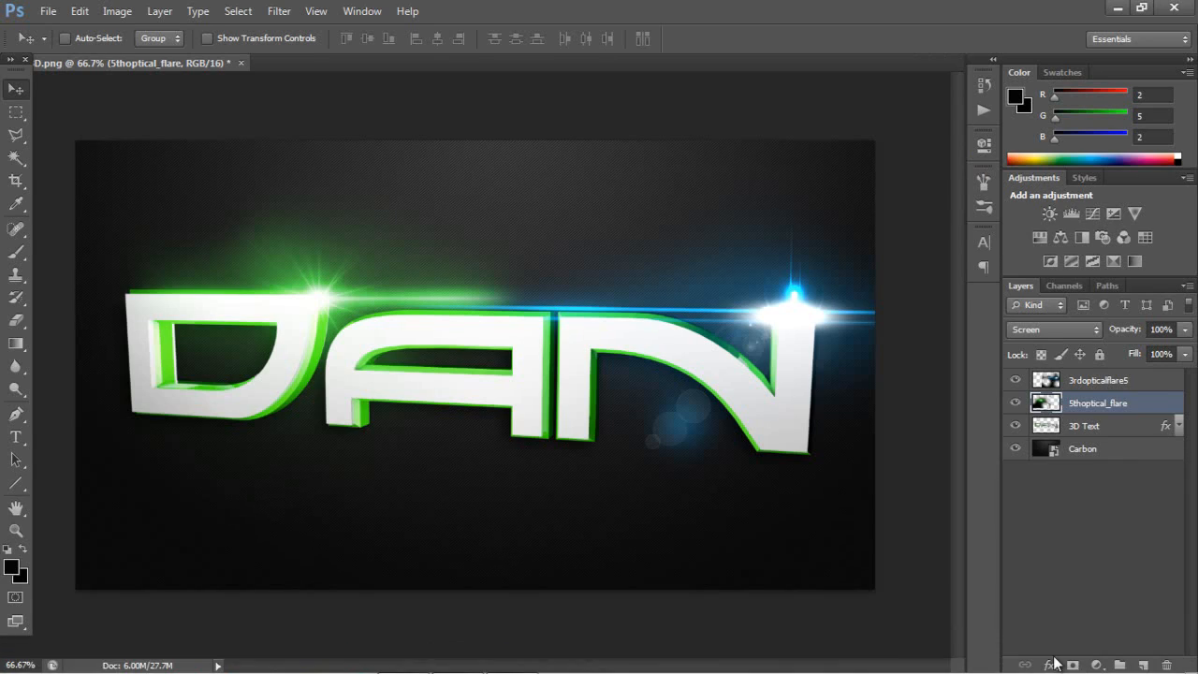
# Open the saved wallpaper image from the desktop in Windows Live Photo Gallery and set it as the desktop background.
pyautogui.press('super+d')
pyautogui.rightClick(147, 427)
pyautogui.click(147, 427)
pyautogui.doubleClick(150, 423)
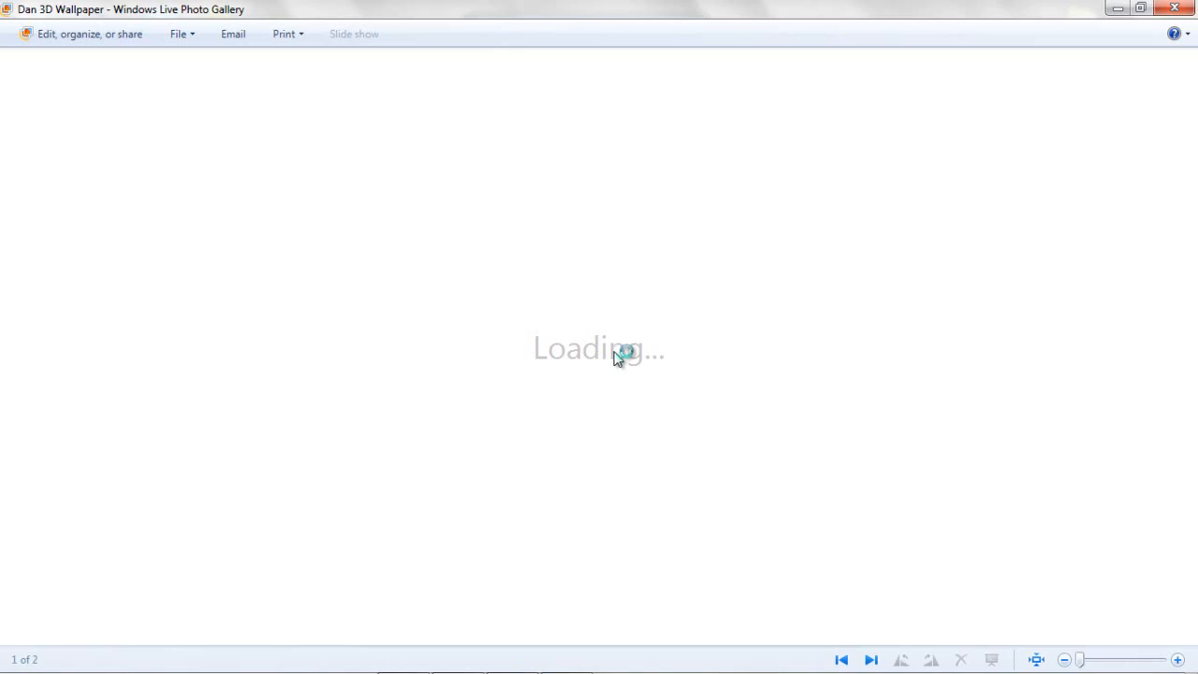
pyautogui.rightClick(601, 363)
pyautogui.click(610, 382)
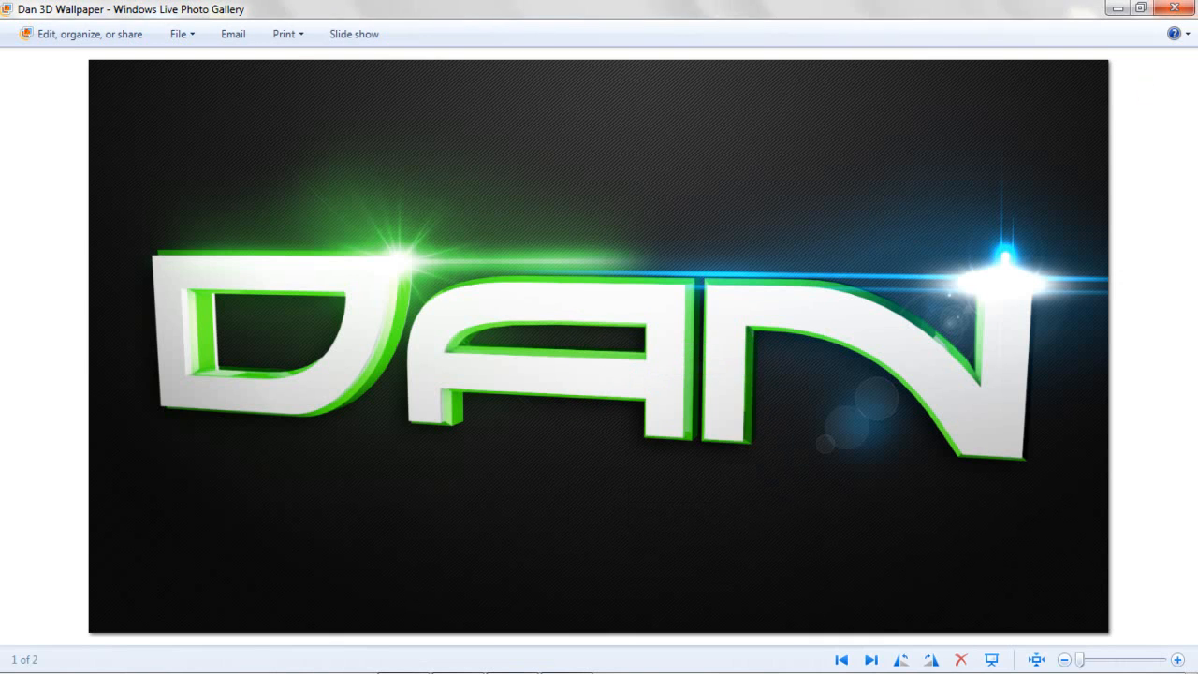
pyautogui.press('super+d')
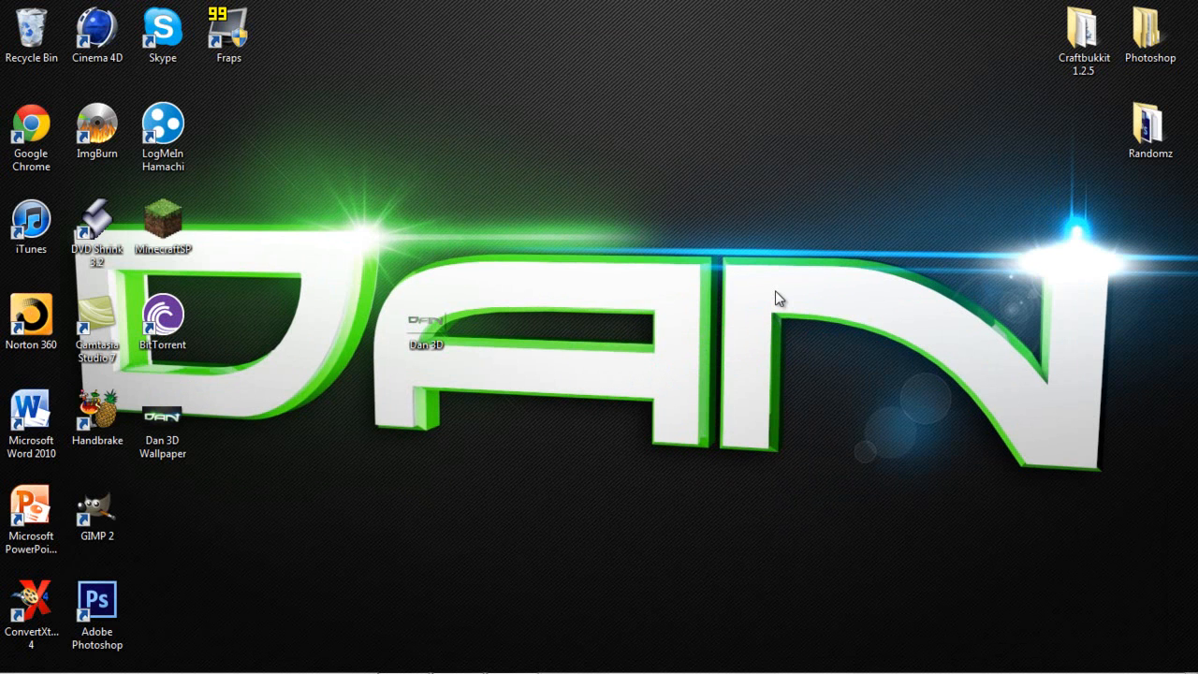